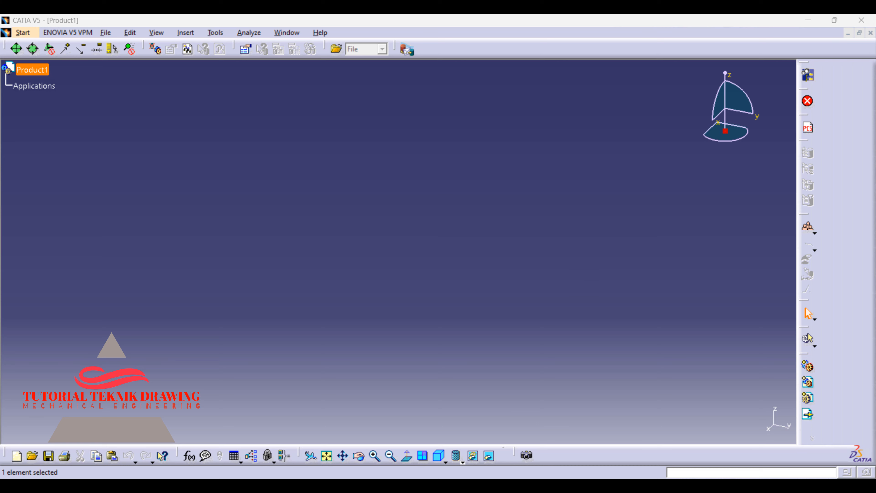
Review the reference drawing 1 (7).jpg and create a new part in the Part Design workbench
mouse_move(552, 486)
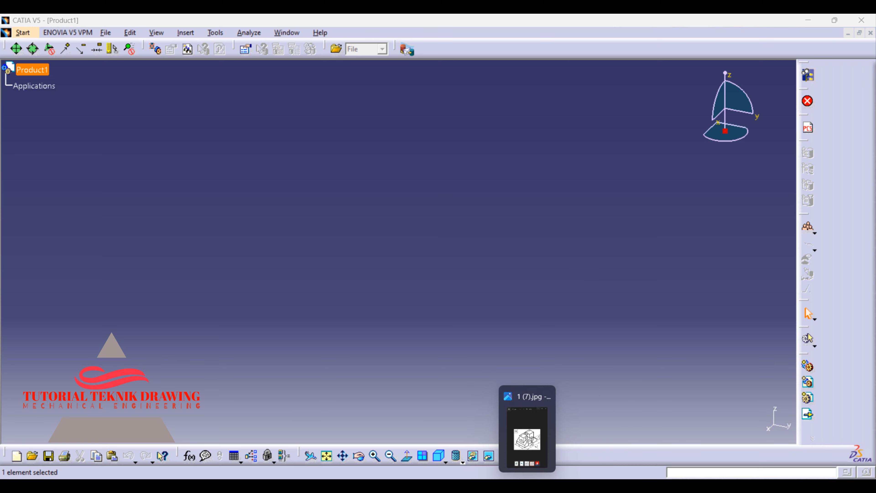
key(alt+Tab)
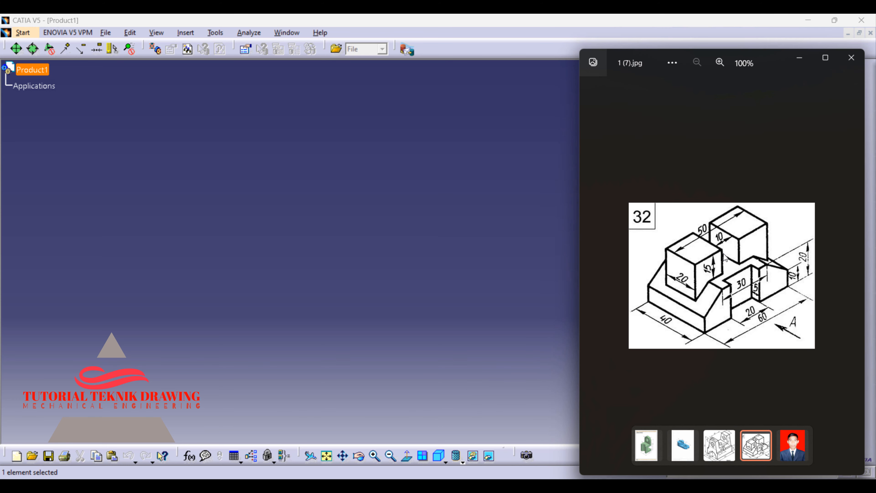
scroll(724, 258, up, 4)
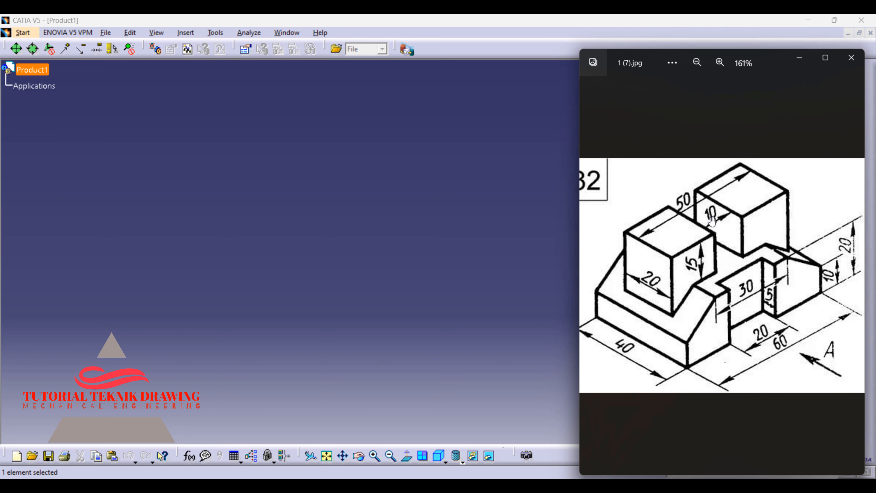
key(alt+Tab)
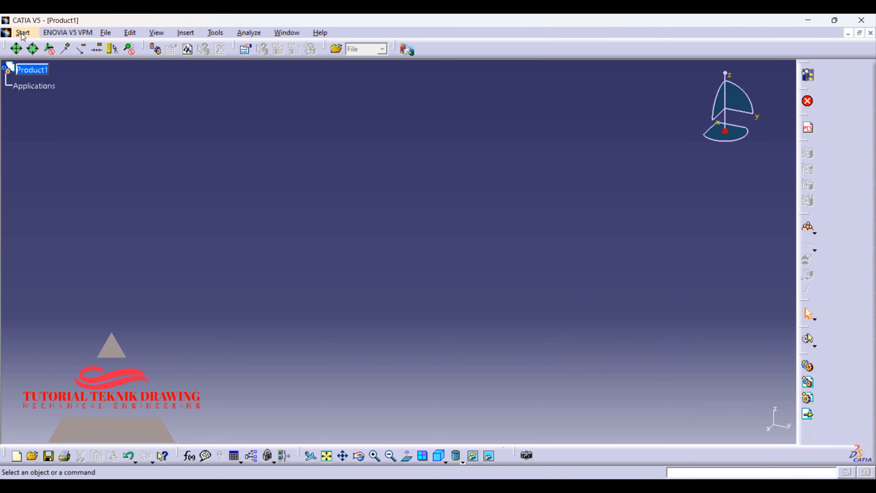
click(23, 33)
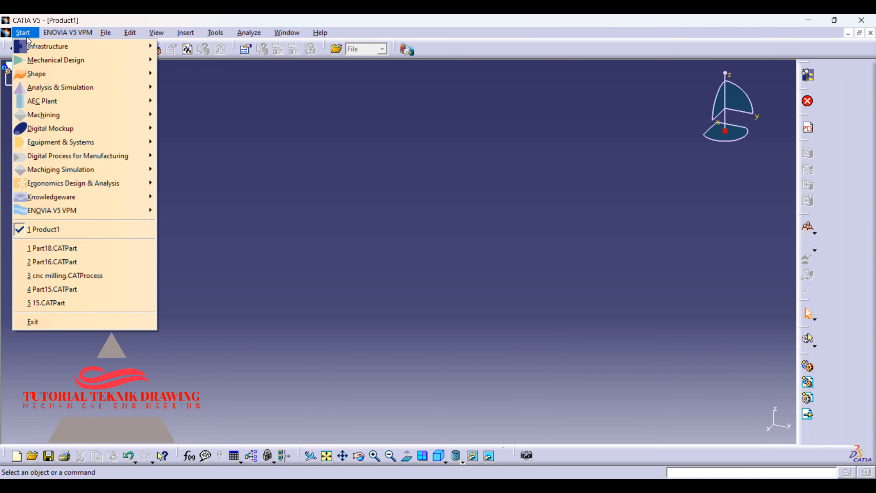
mouse_move(86, 60)
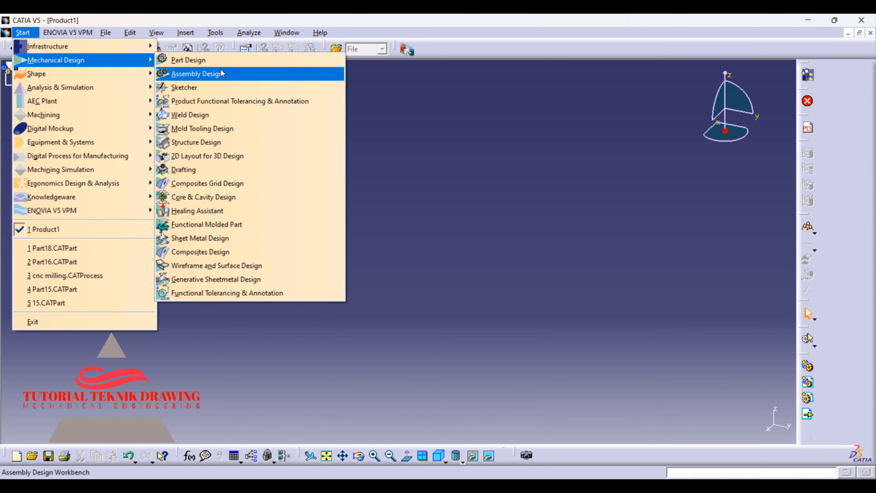
click(216, 64)
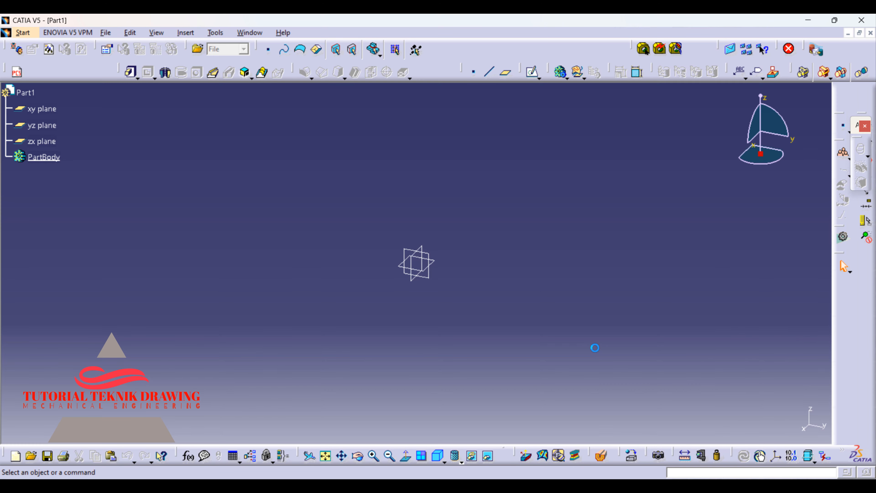
Check the base dimensions in the reference drawing and open a sketch on the yz plane
click(601, 484)
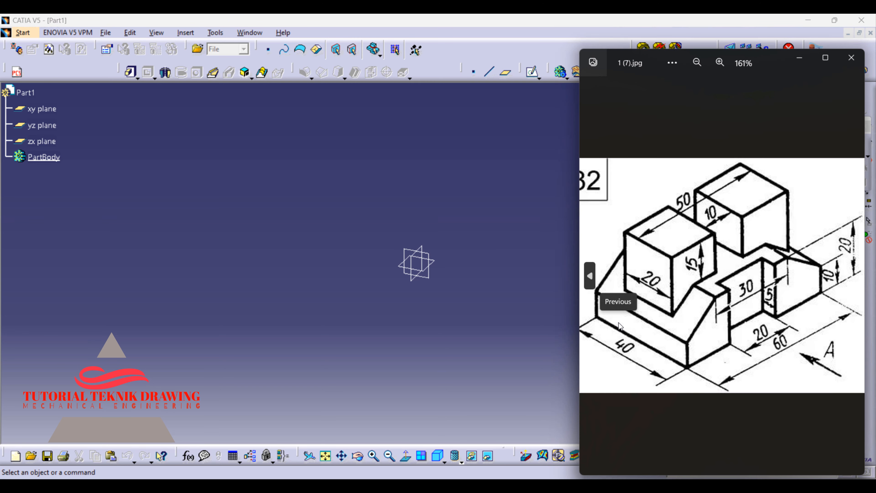
scroll(764, 285, up, 2)
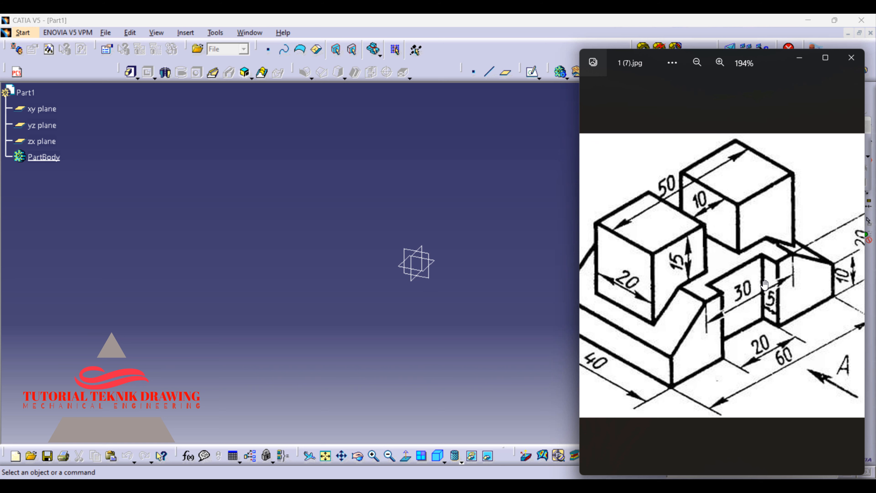
scroll(764, 285, down, 1)
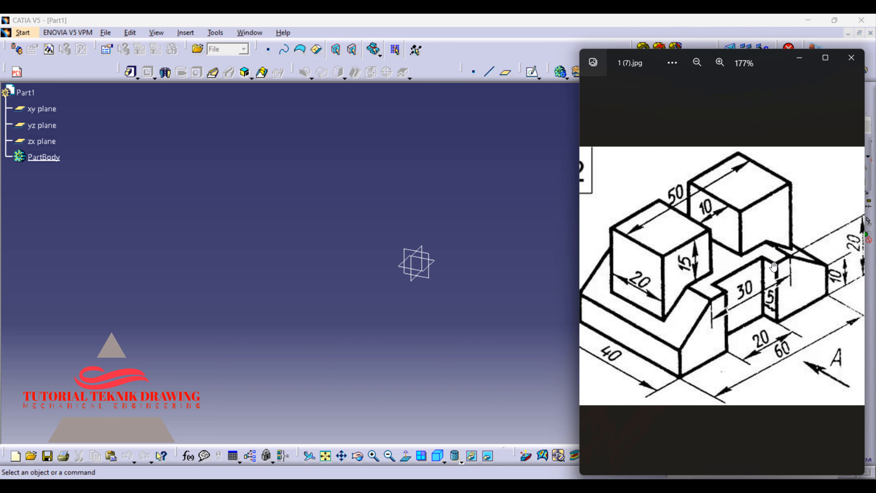
scroll(674, 330, down, 1)
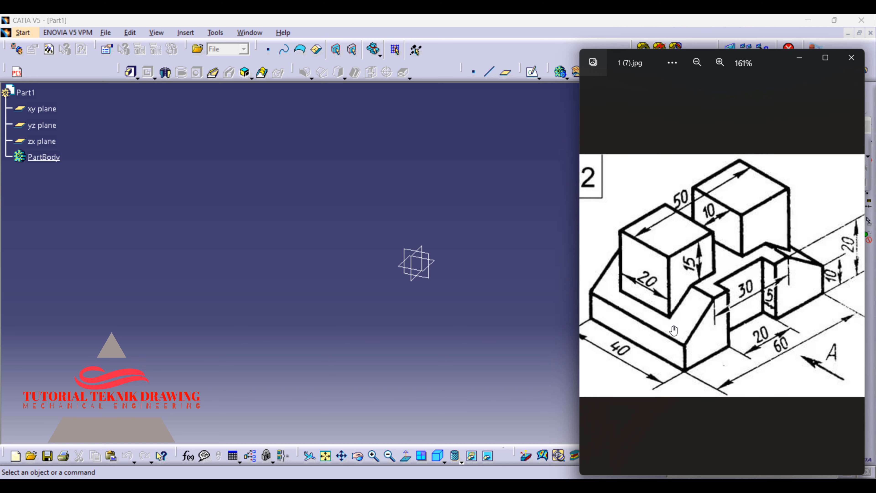
click(494, 253)
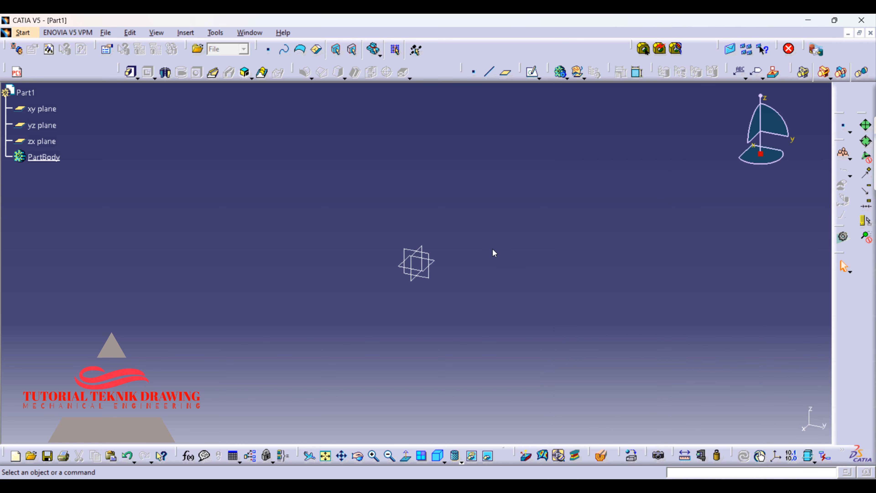
click(436, 255)
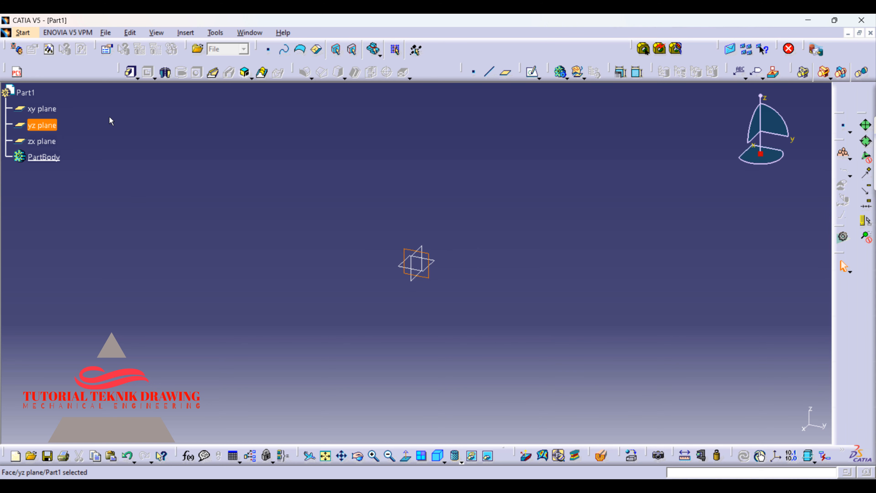
click(532, 78)
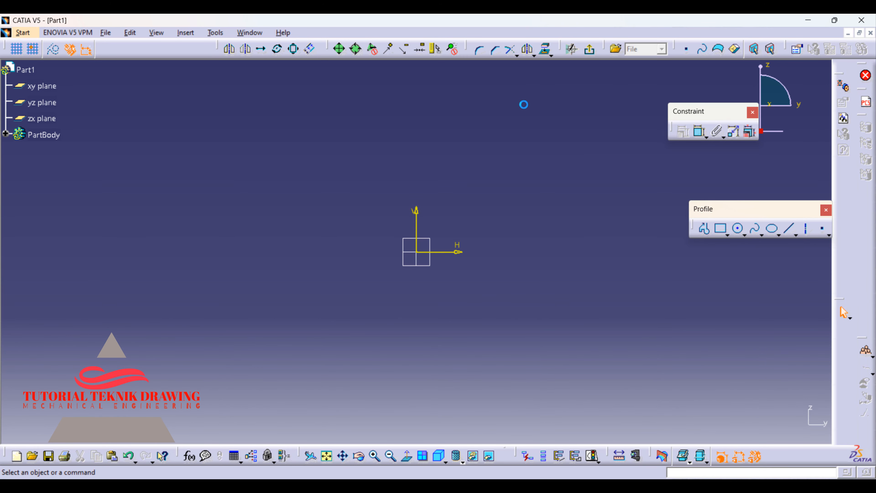
Sketch a centered rectangle about 136 mm wide and 72 mm high on the sketch origin
click(726, 235)
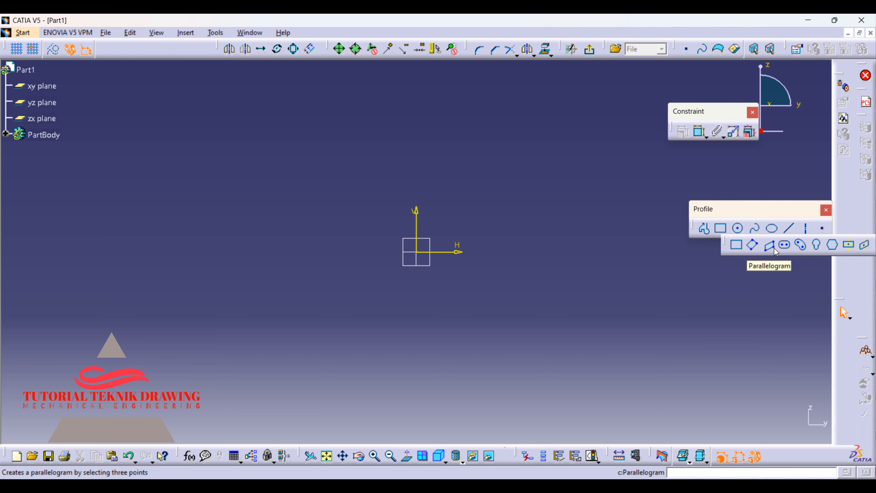
click(851, 246)
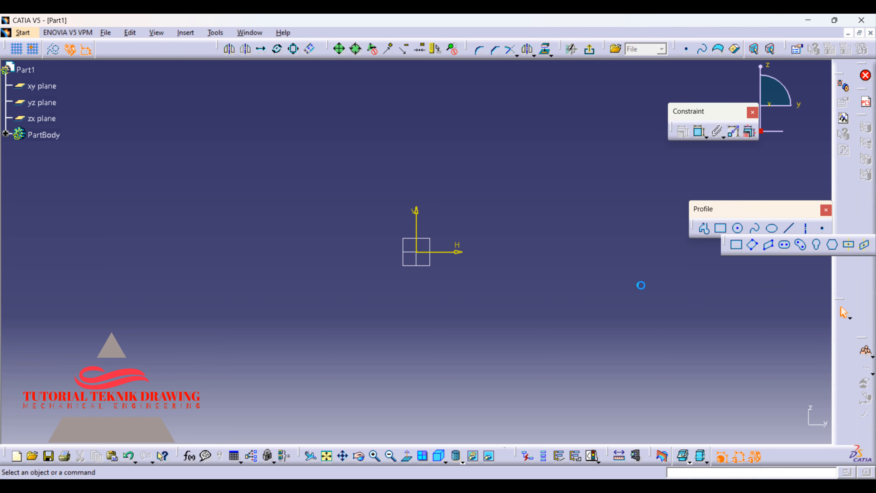
click(418, 253)
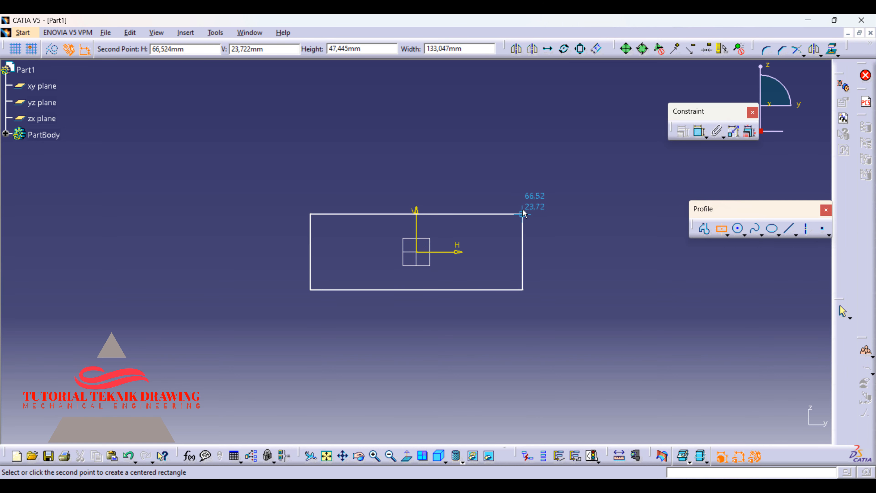
click(525, 195)
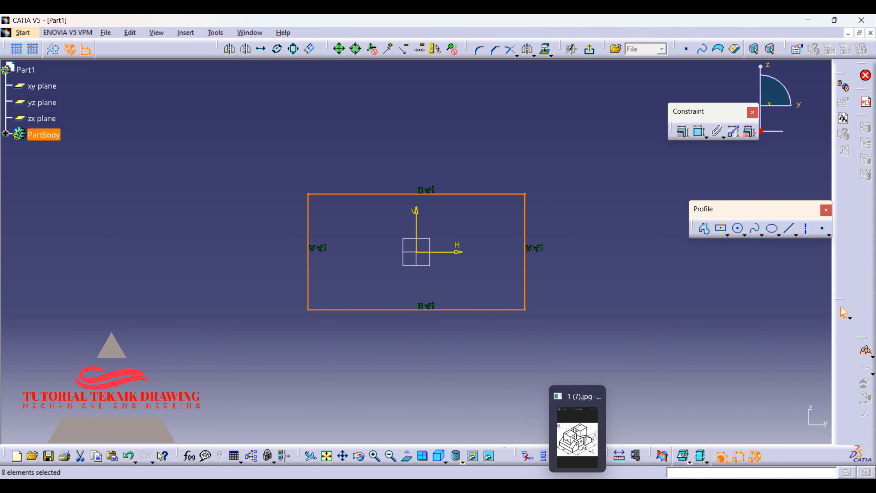
Consult the reference drawing, then dimension the rectangle's width below its lower edge and set it to 60 mm
click(577, 488)
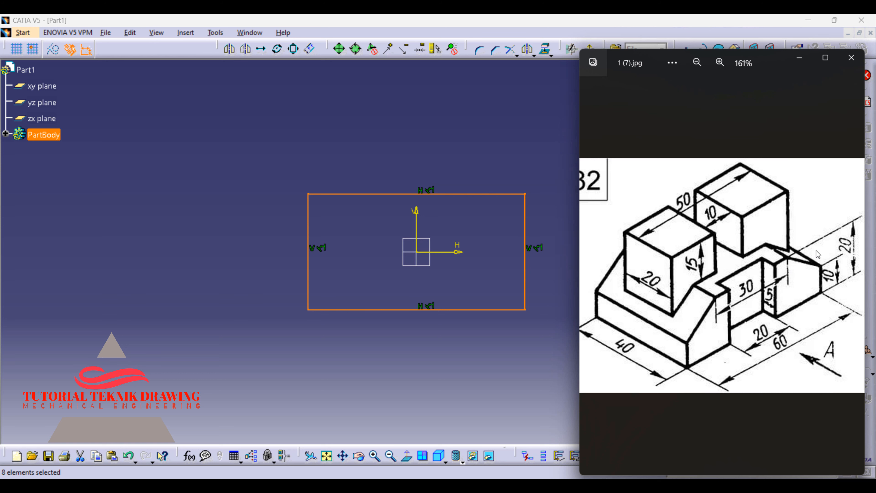
click(800, 64)
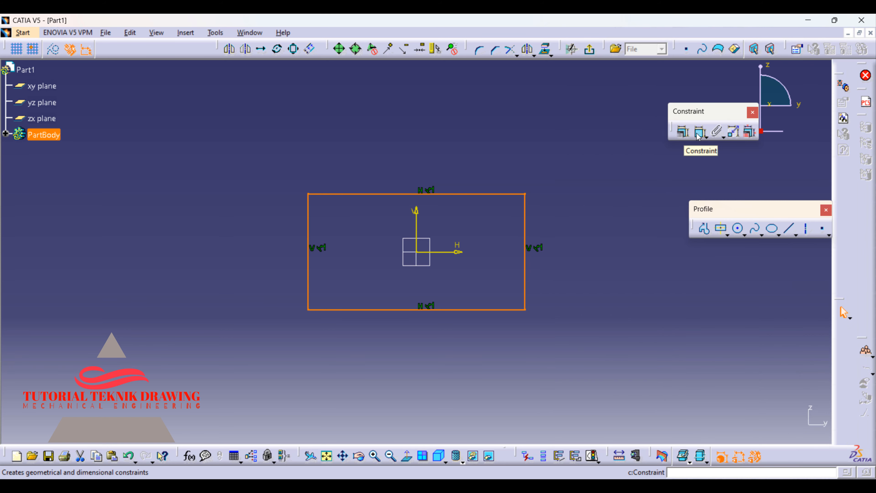
click(698, 135)
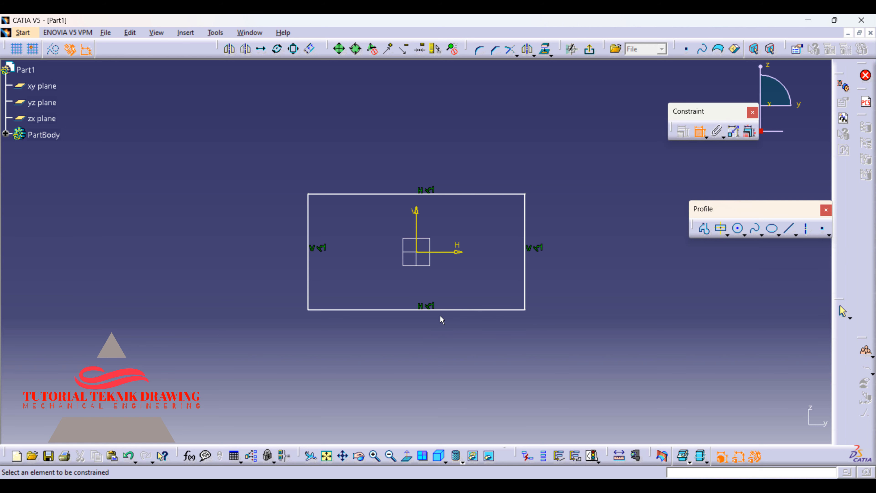
click(449, 310)
click(426, 337)
double_click(427, 328)
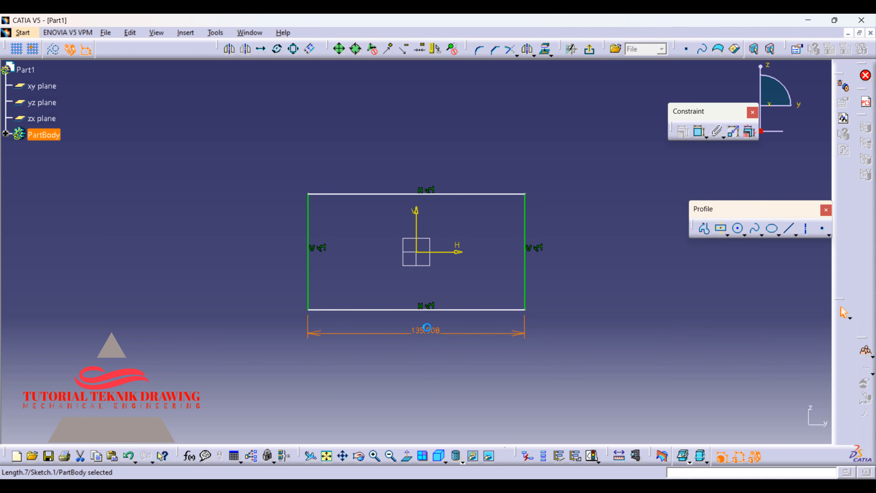
text(60)
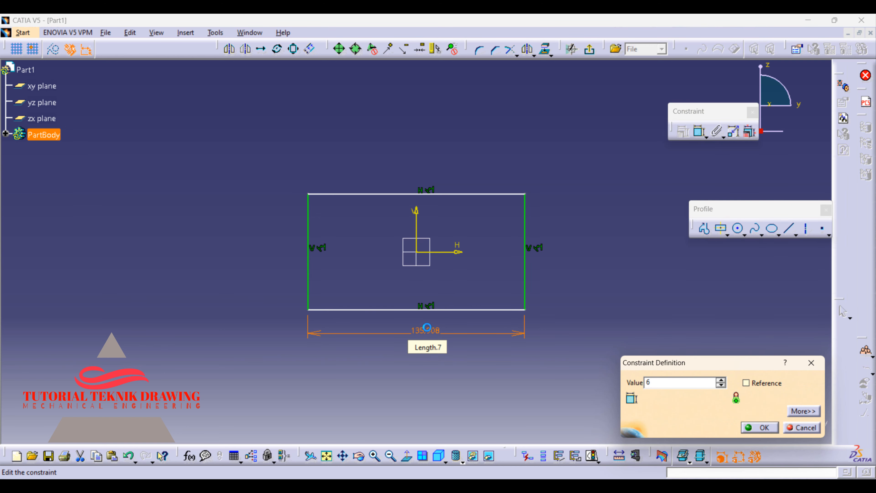
key(Return)
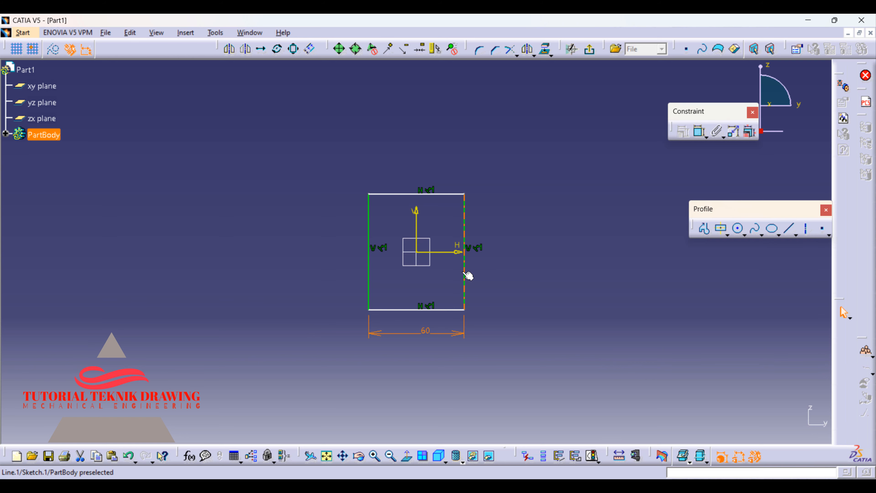
Recheck the reference drawing, then dimension the rectangle's height beside its right edge and set it to 20 mm
click(586, 487)
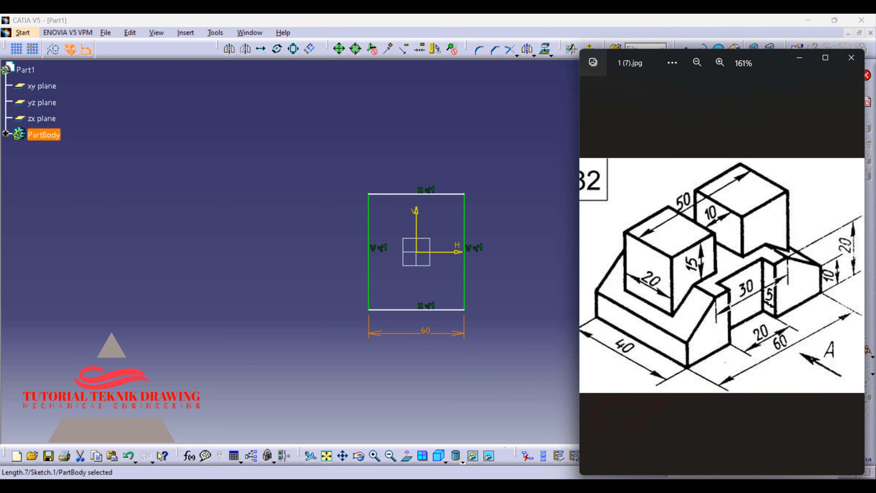
click(586, 486)
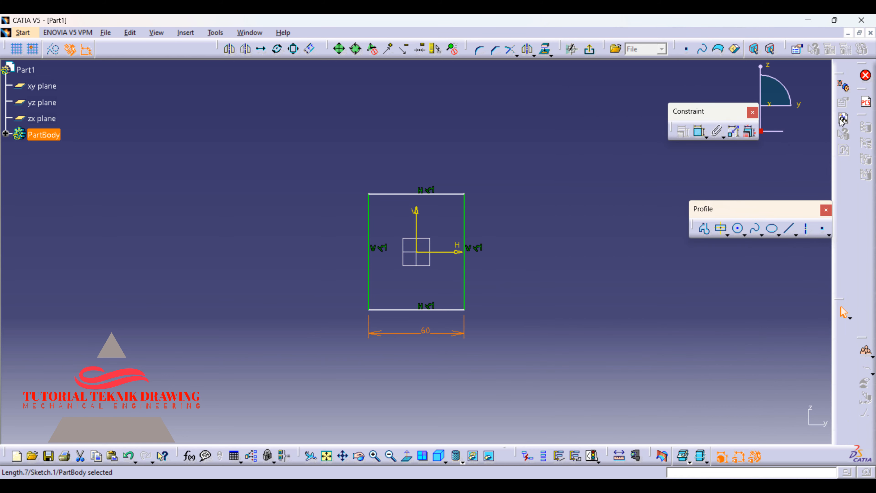
click(699, 131)
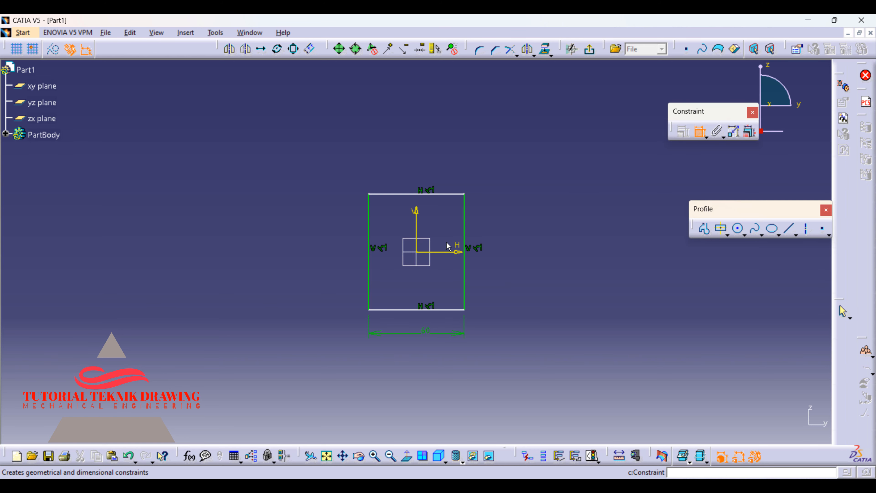
click(464, 240)
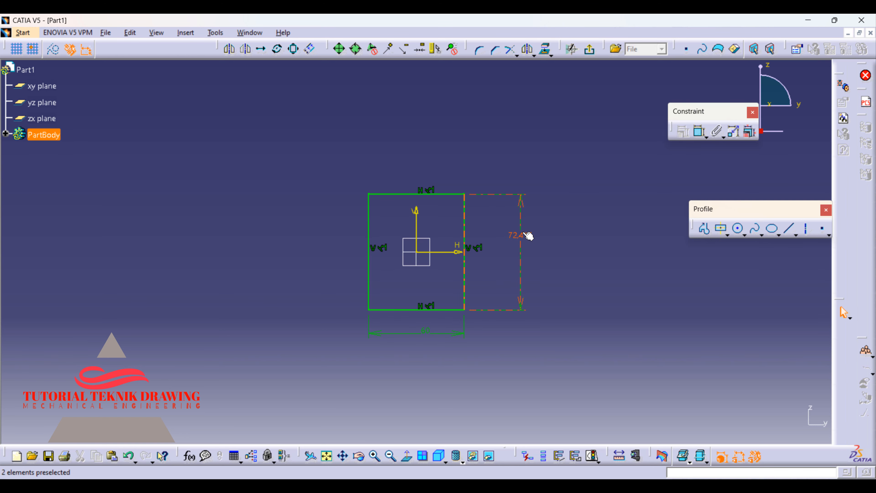
click(528, 236)
double_click(523, 234)
text(20mm)
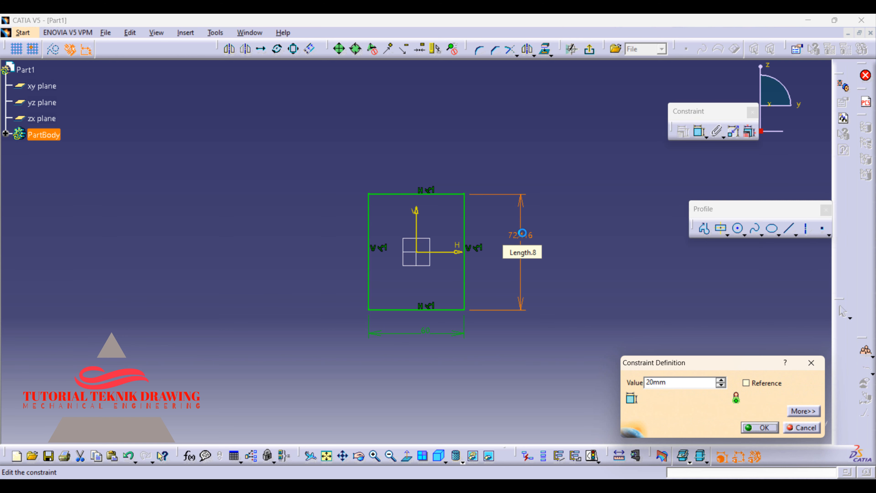
key(Return)
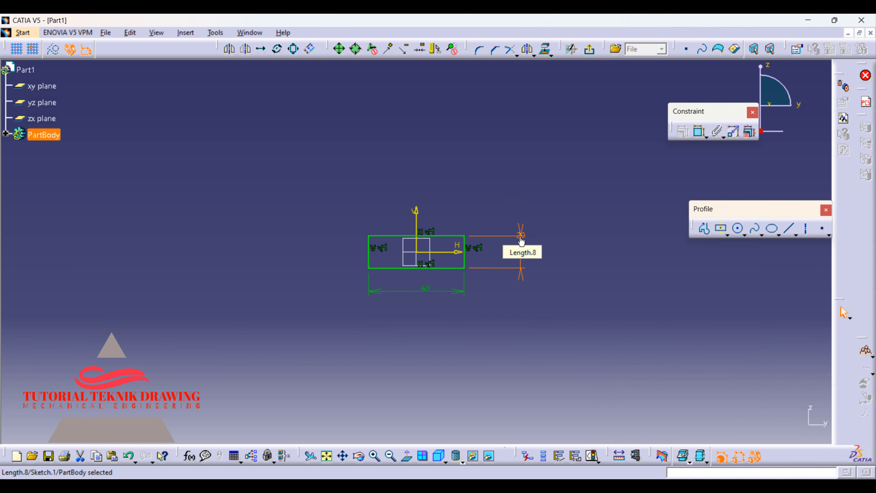
Check the corner dimensions in the reference drawing, then sketch a sloped line about 15 mm long across the rectangle's upper-left corner
click(376, 456)
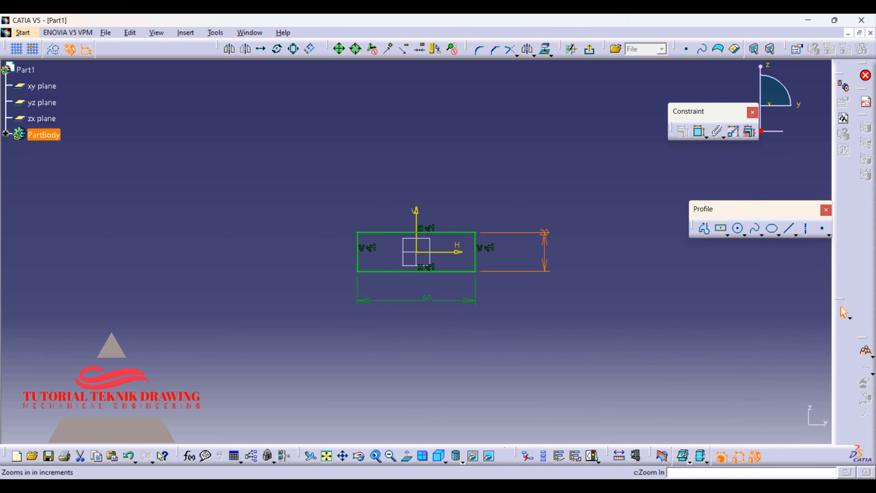
click(376, 456)
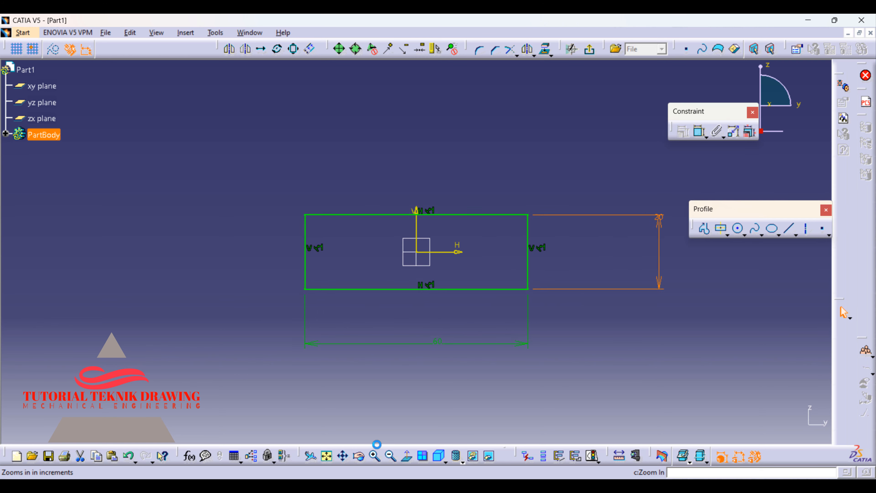
key(alt+Tab)
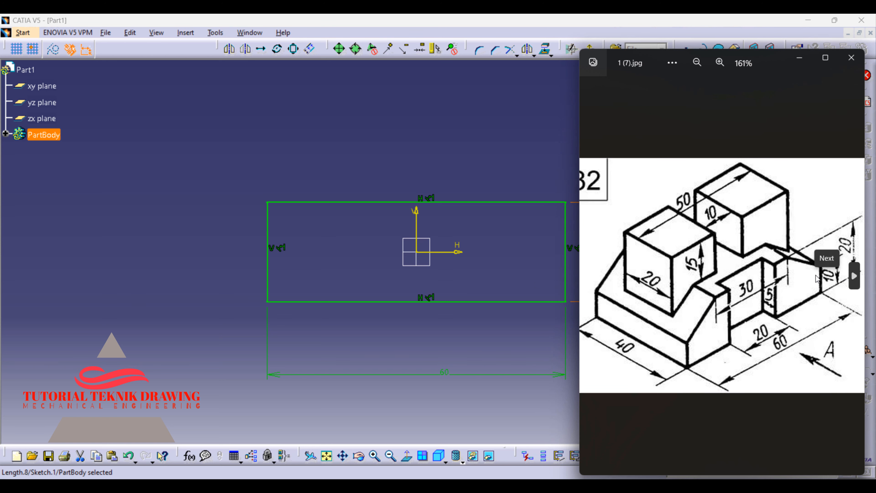
click(462, 122)
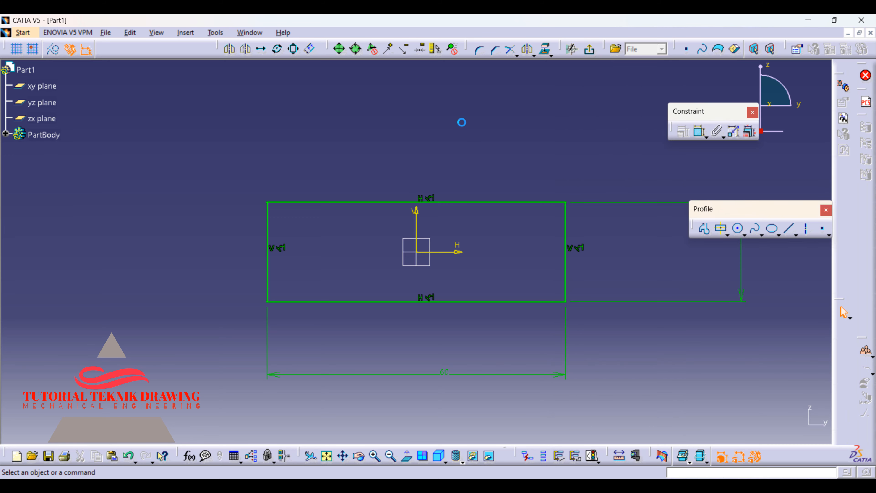
click(786, 230)
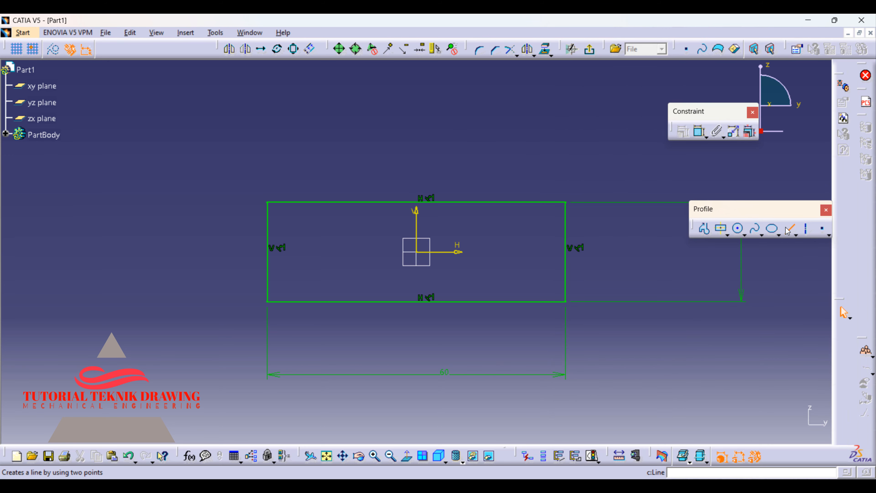
click(269, 256)
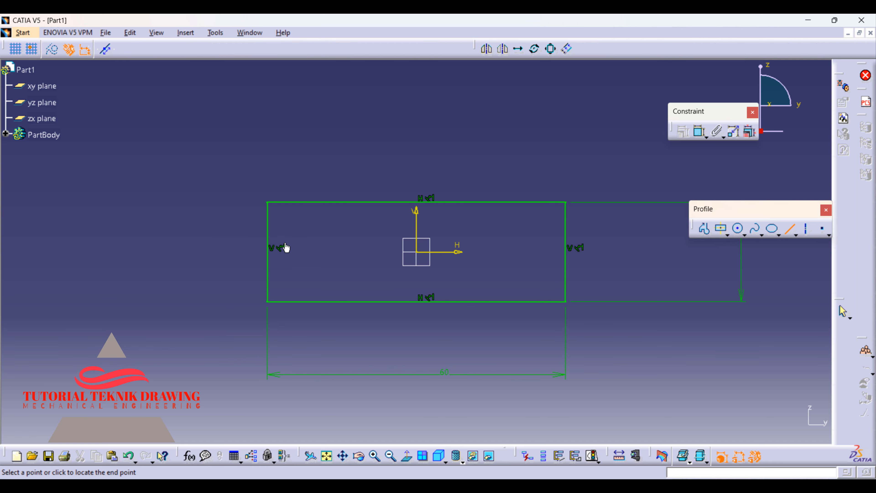
click(319, 203)
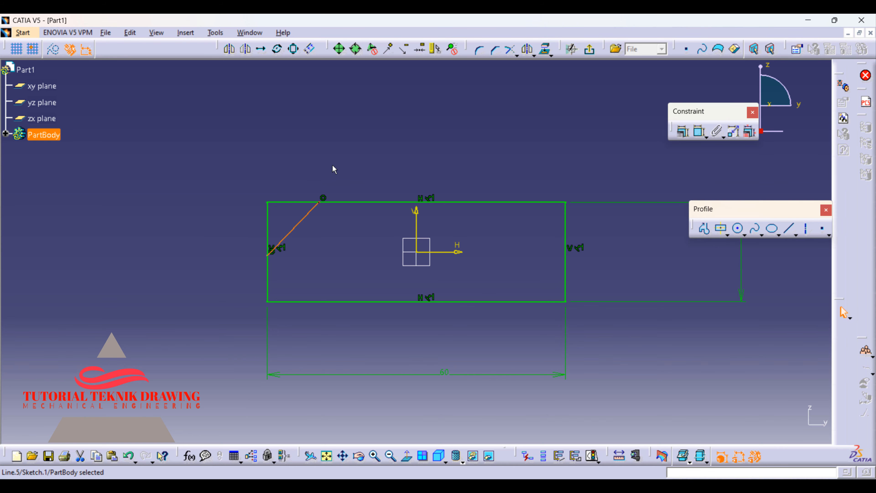
click(700, 131)
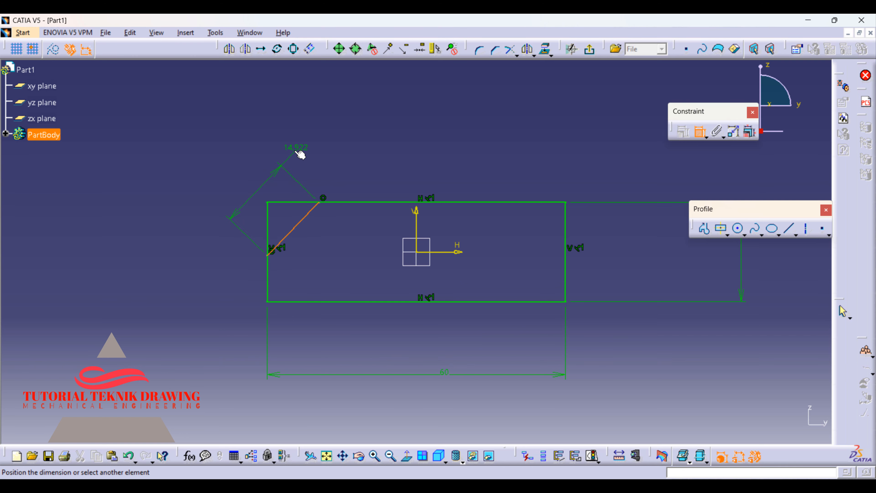
key(Escape)
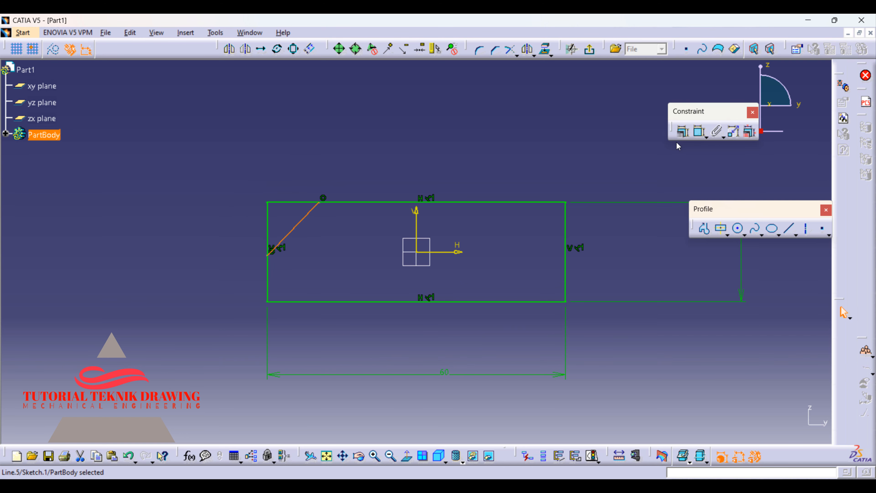
click(700, 131)
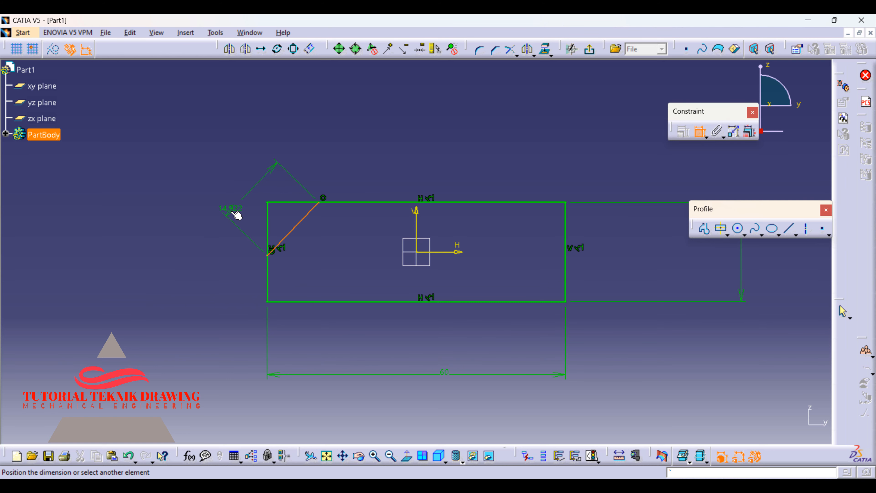
key(Escape)
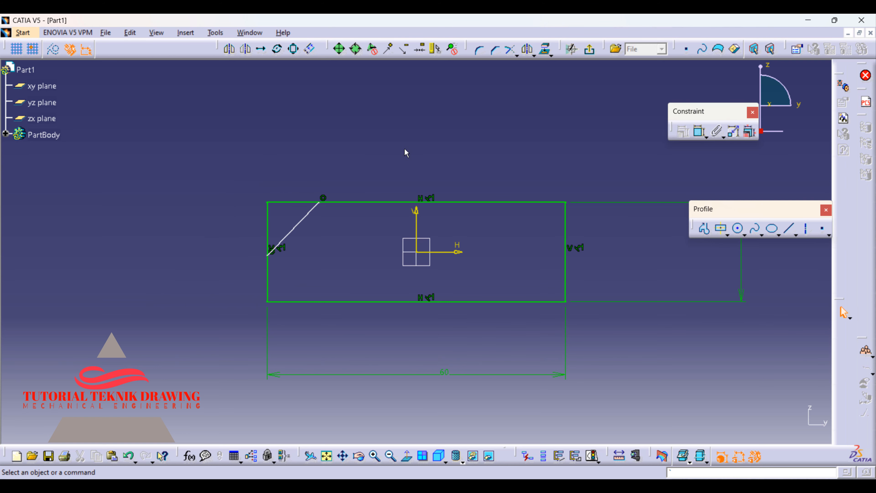
Dimension the sloped line's lower endpoint vertically from the rectangle's lower-left corner and set it to 10 mm
click(699, 132)
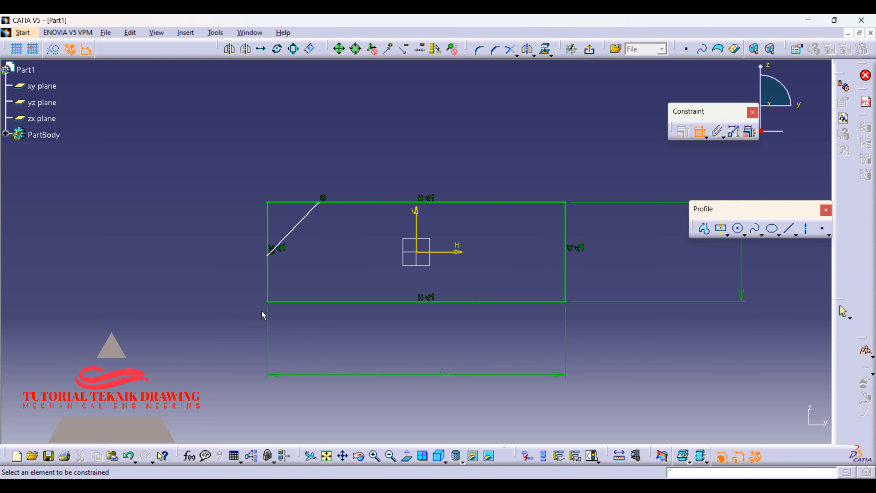
click(267, 302)
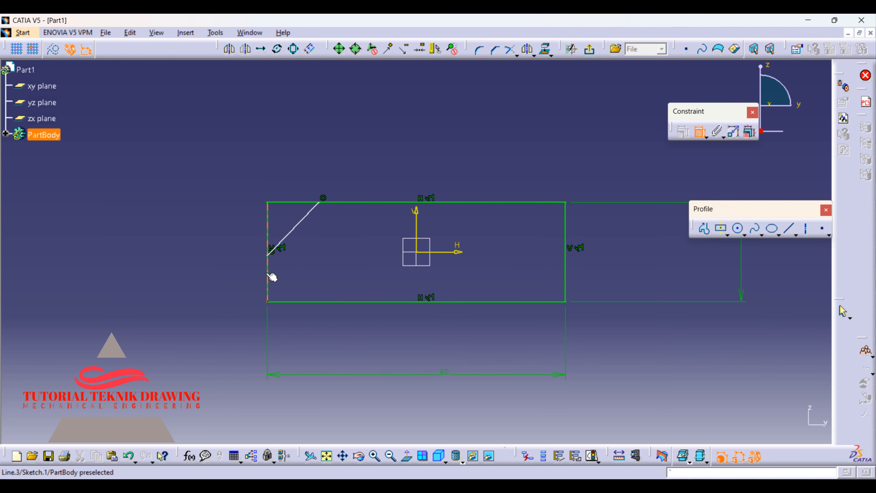
click(272, 258)
click(237, 273)
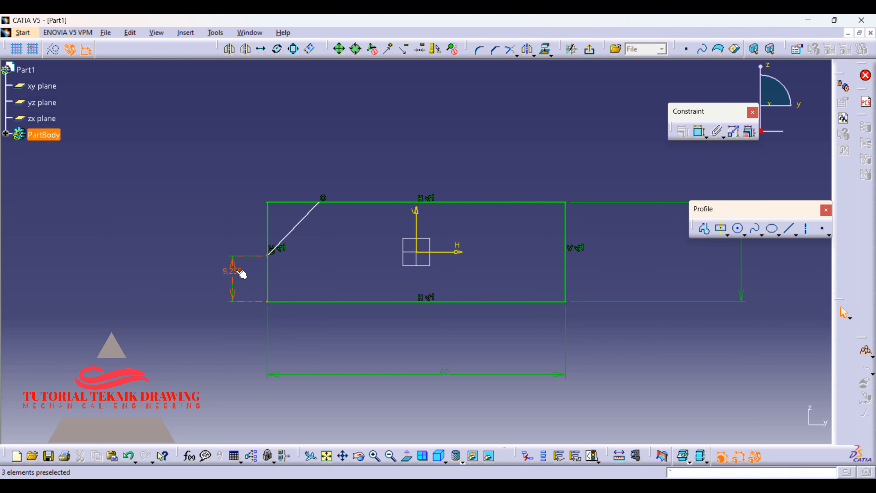
text(1)
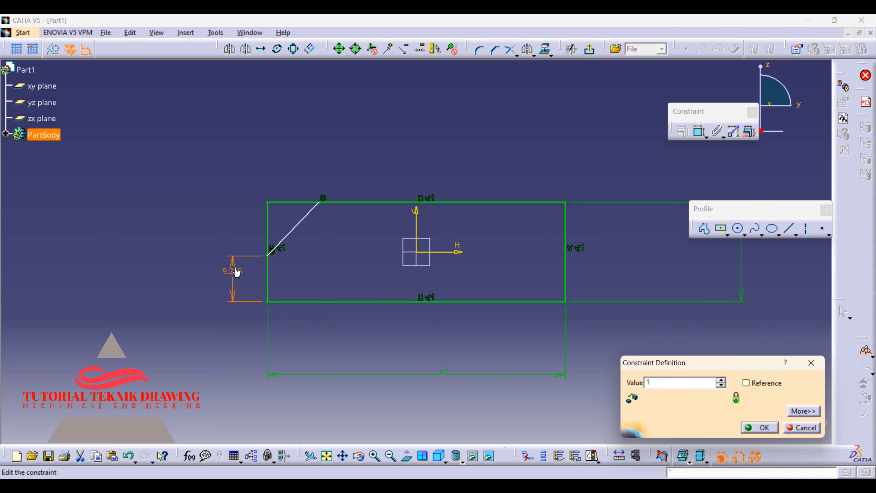
text(0mm)
key(Return)
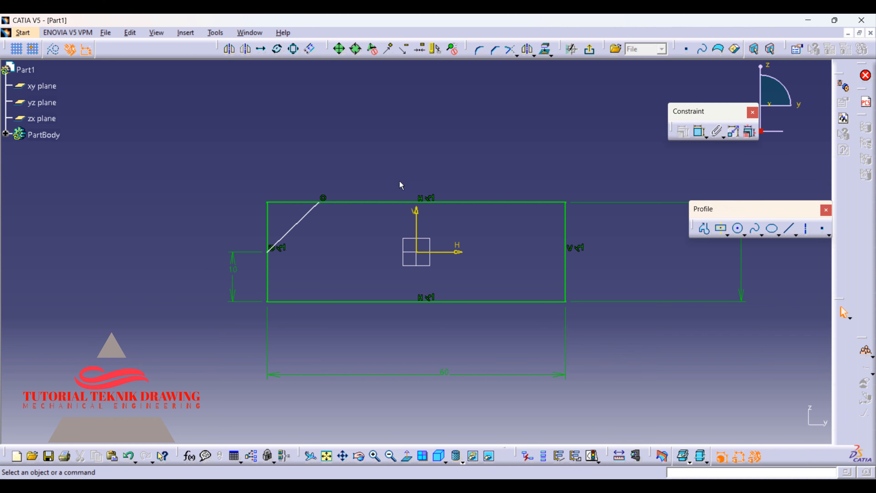
Dimension the sloped line's upper endpoint horizontally from the vertical axis and set the distance to 15 mm
click(702, 133)
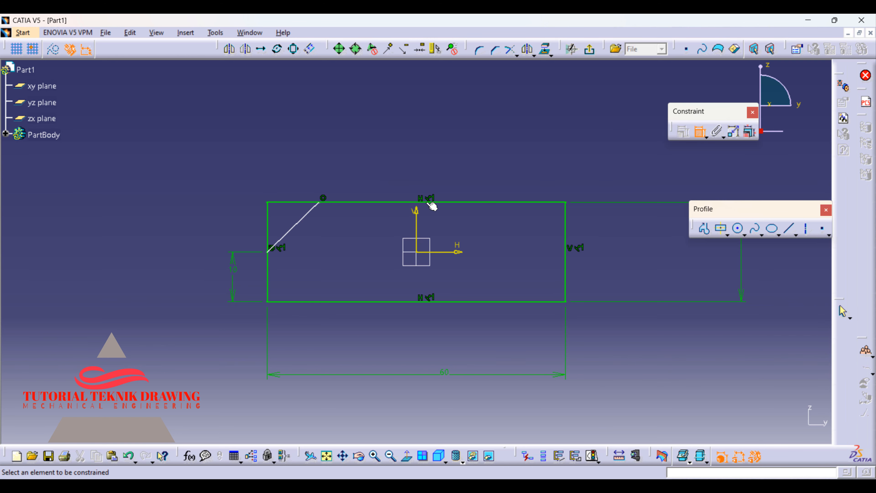
click(319, 202)
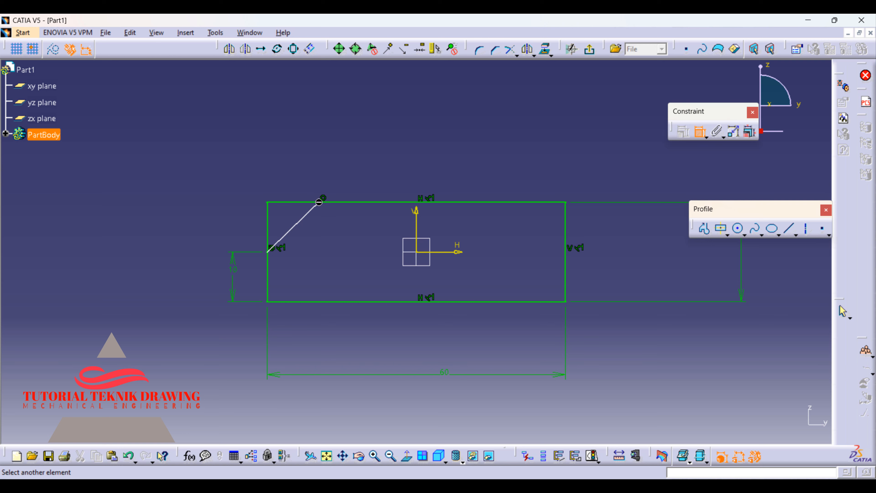
click(416, 216)
click(378, 162)
double_click(376, 162)
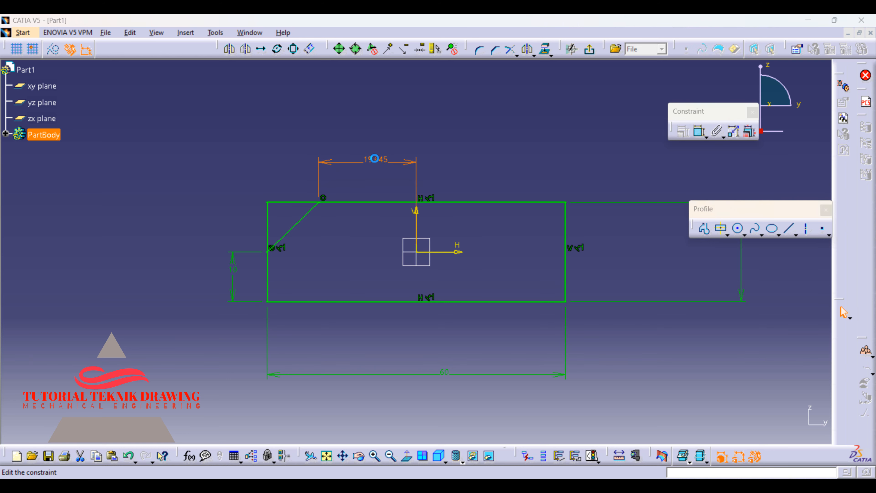
text(15)
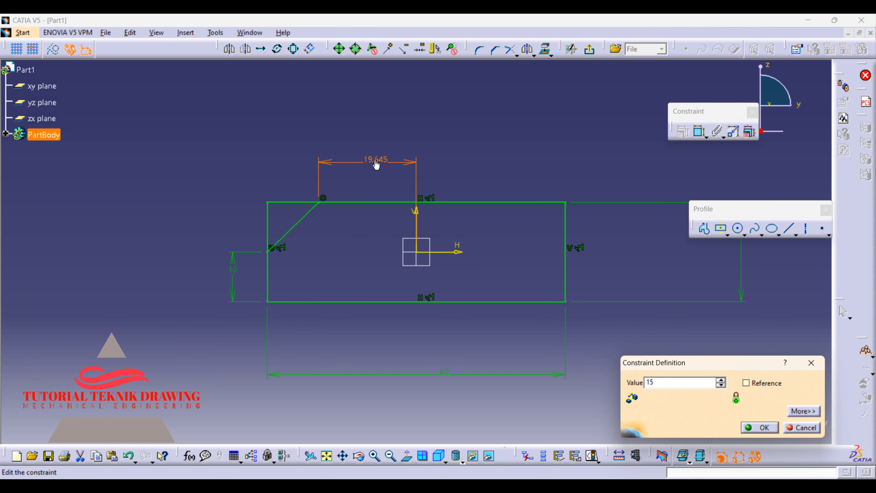
key(Return)
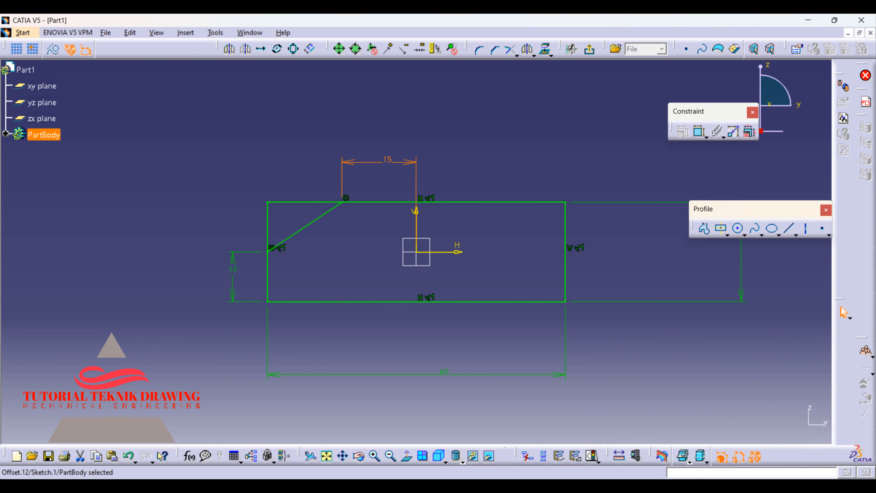
Recheck the reference drawing, then mirror the sloped line about the vertical sketch axis
click(586, 485)
scroll(780, 230, up, 1)
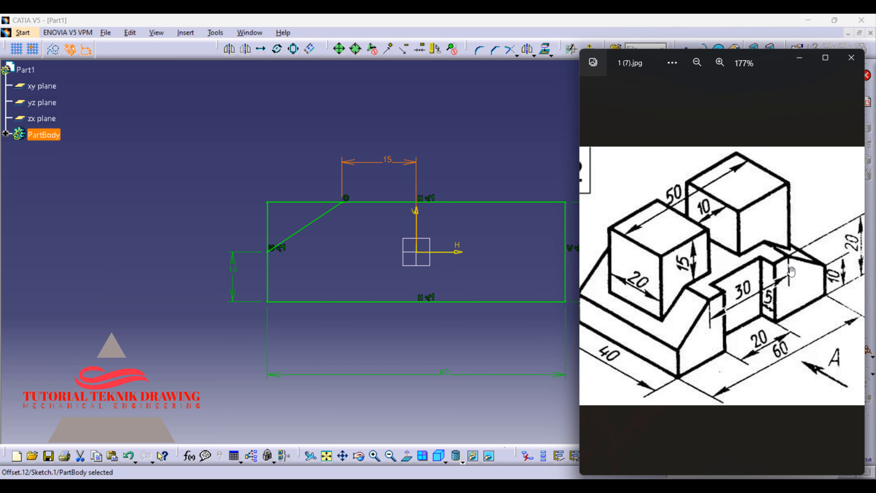
click(472, 154)
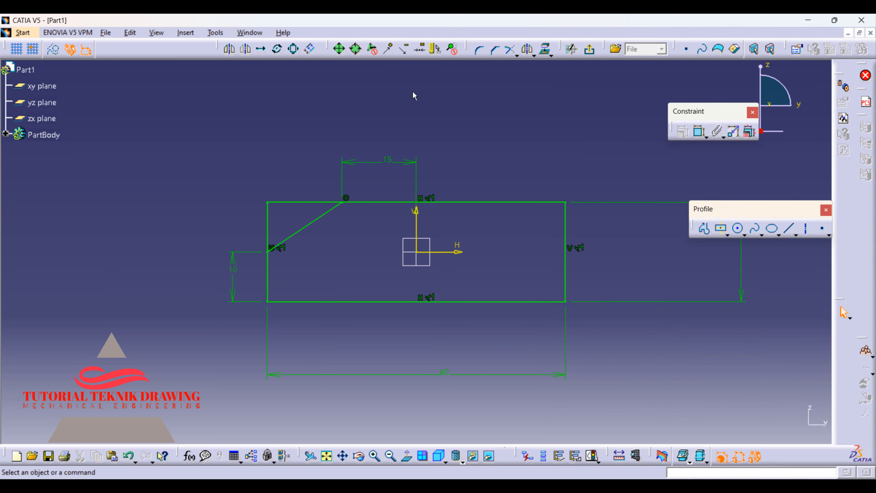
click(529, 53)
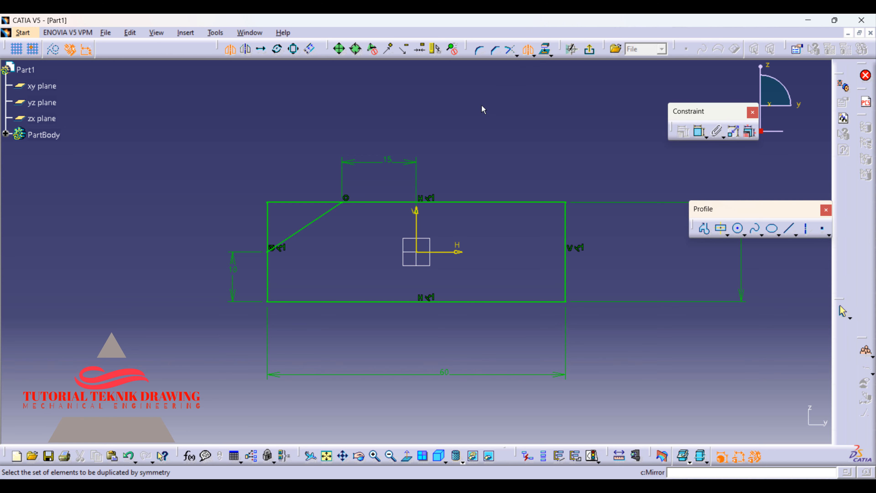
click(321, 219)
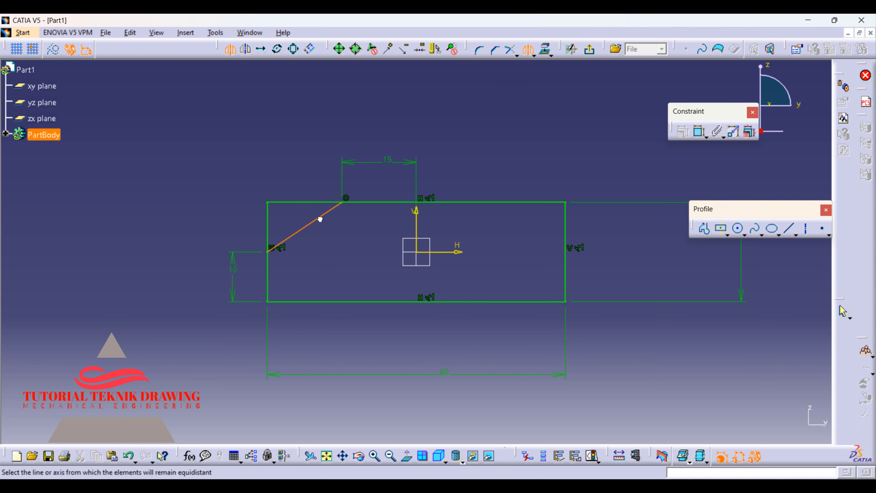
click(416, 224)
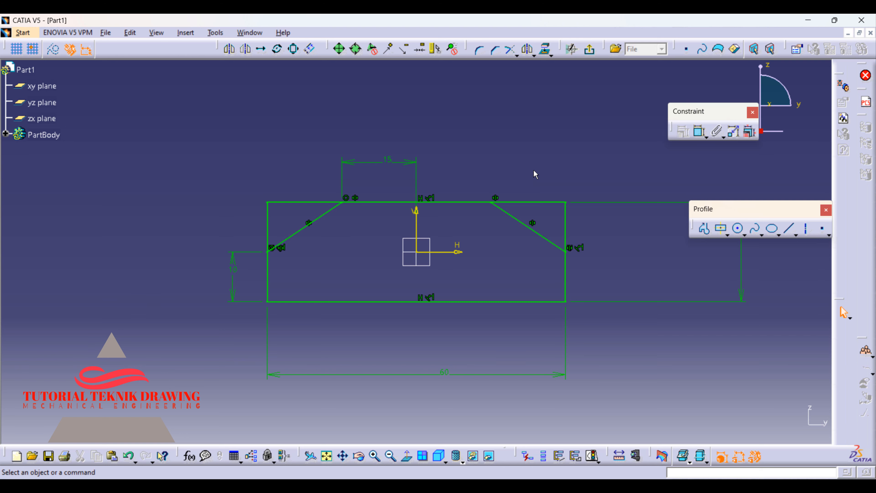
click(510, 49)
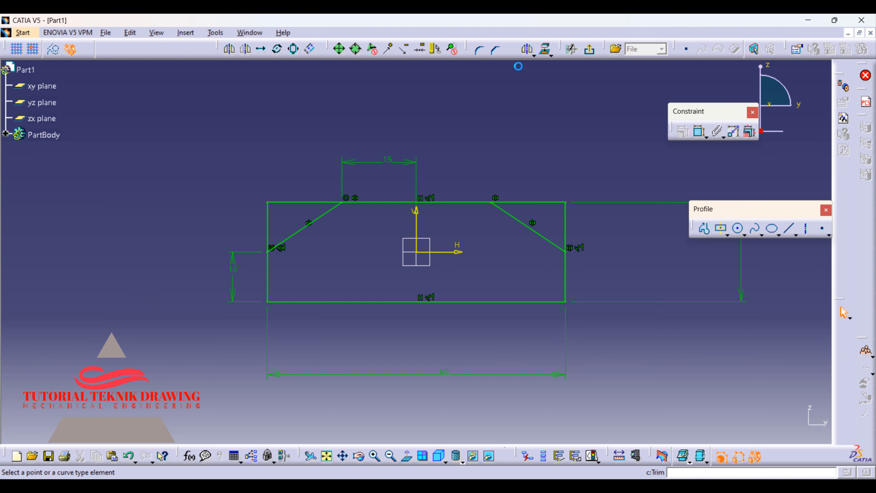
click(557, 203)
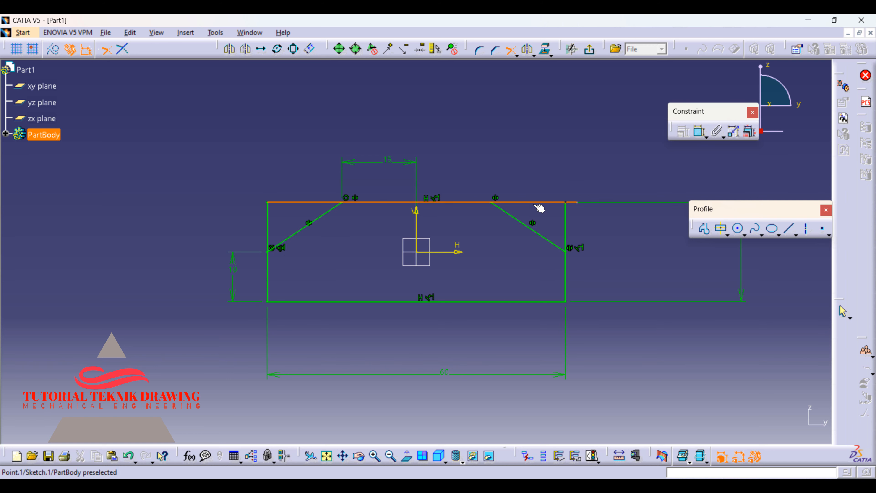
click(541, 203)
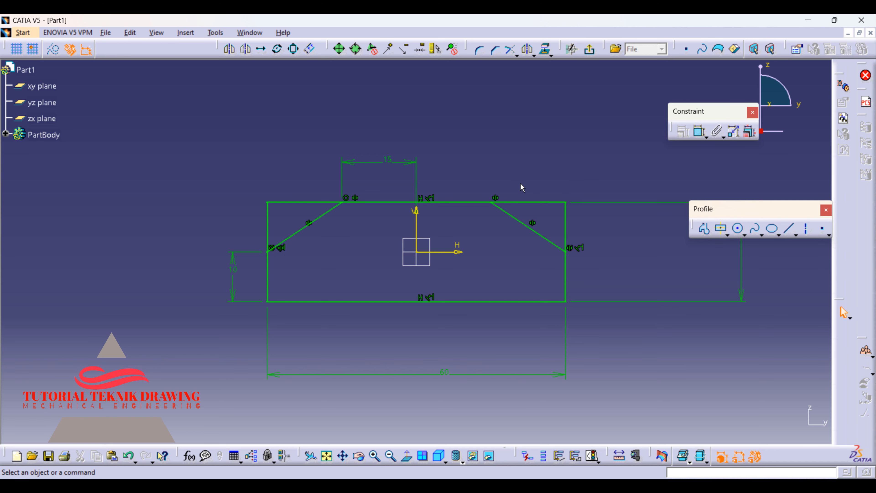
Quick Trim the upper and right edges of the rectangle outside the right sloped line to remove the upper-right corner
click(517, 56)
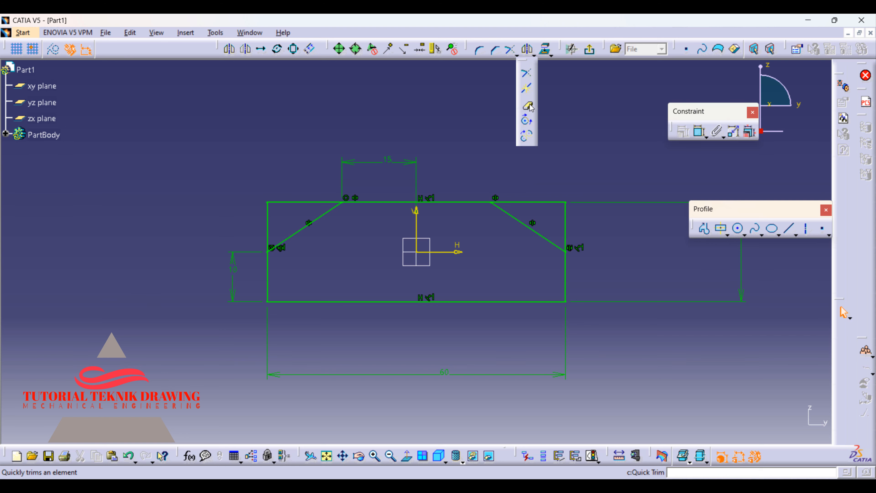
click(527, 114)
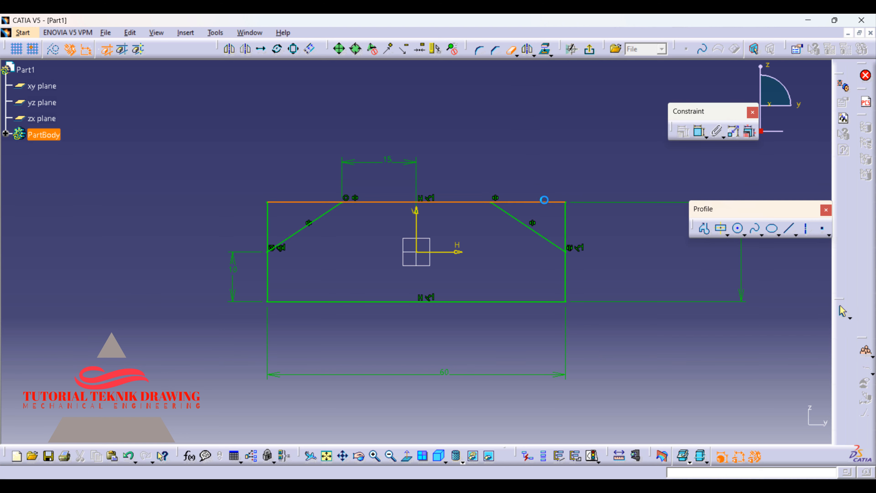
click(545, 202)
click(510, 49)
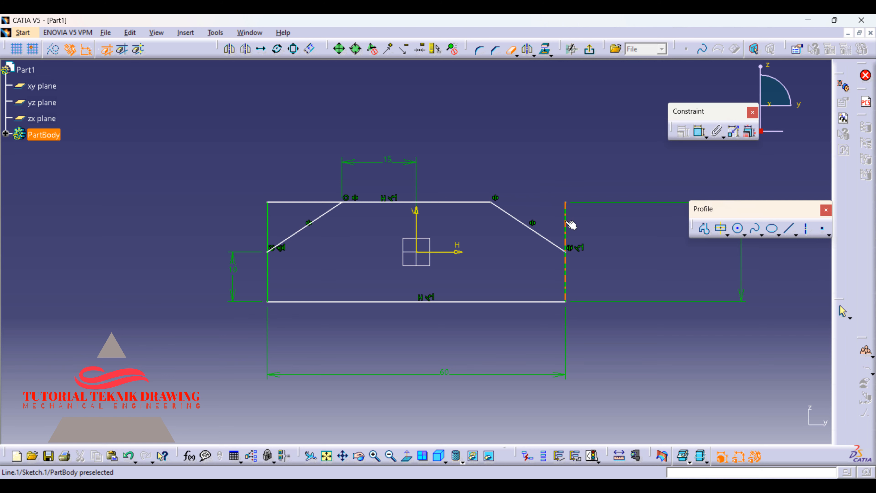
click(565, 207)
click(457, 276)
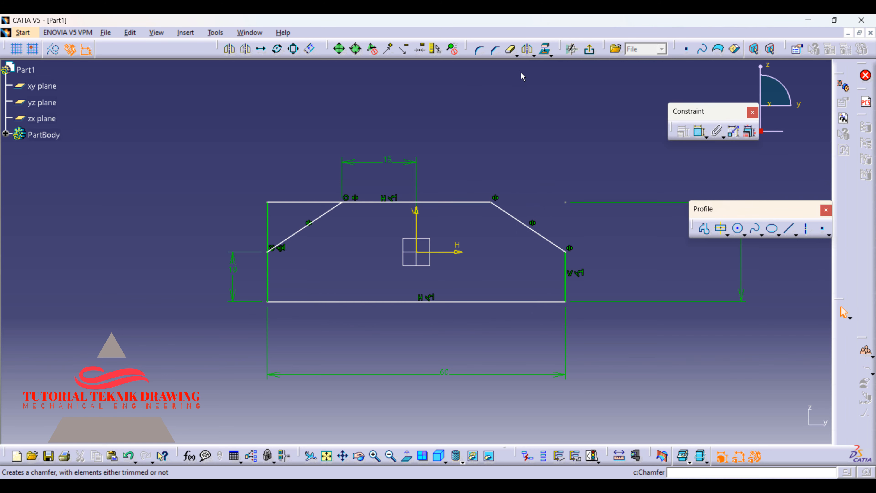
Quick Trim the left and upper edges outside the left sloped line to remove the profile's upper-left corner
click(510, 49)
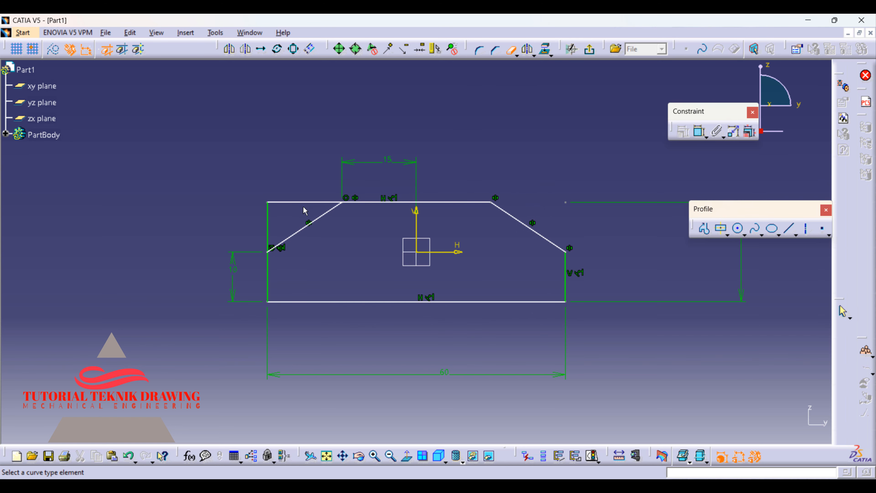
click(268, 212)
click(495, 49)
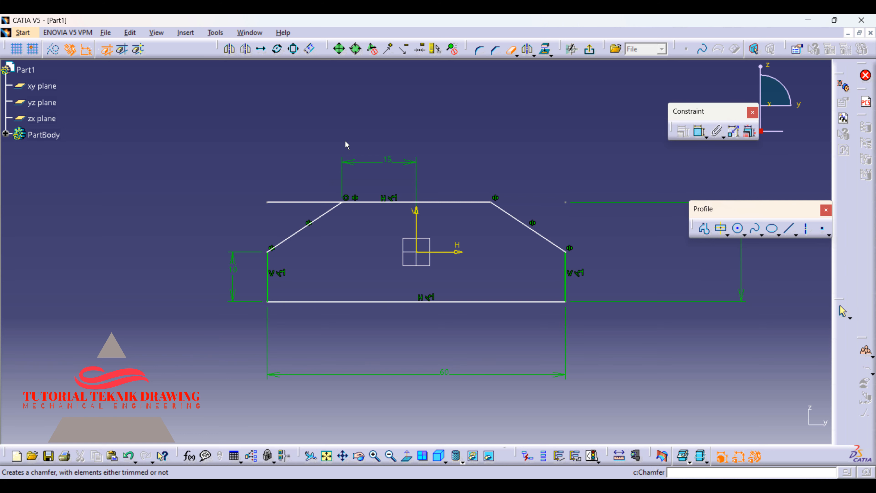
click(307, 202)
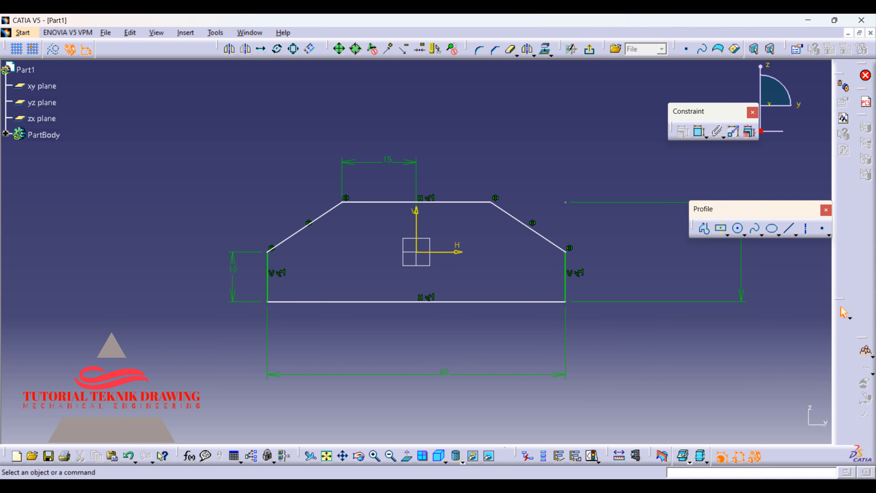
Exit the sketch and pad the profile 20 mm with mirrored extent, checking the depth against the reference drawing
key(alt+Tab)
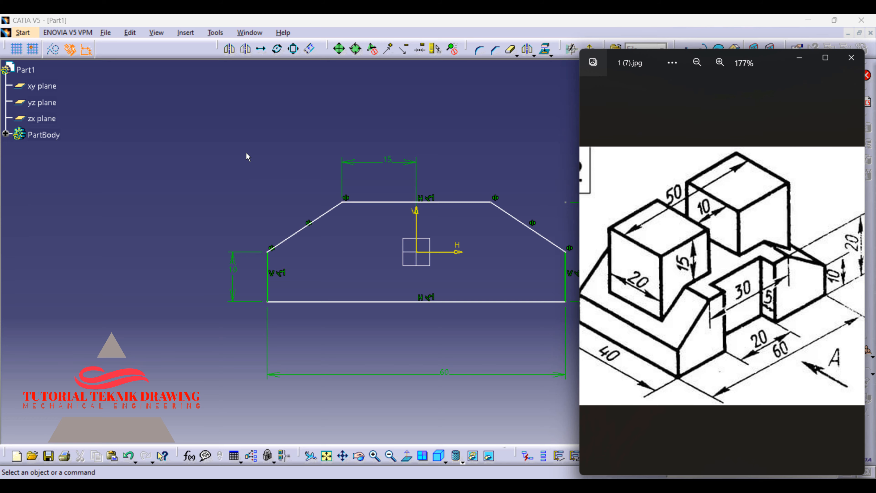
key(alt+Tab)
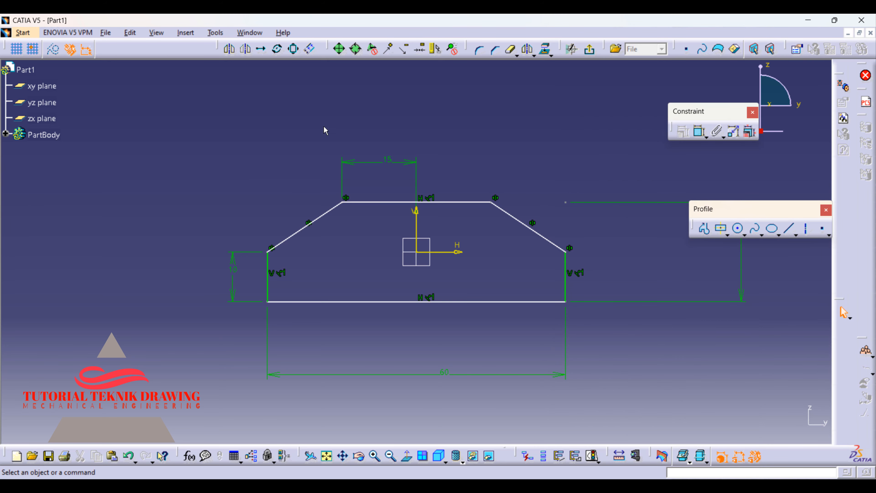
click(589, 50)
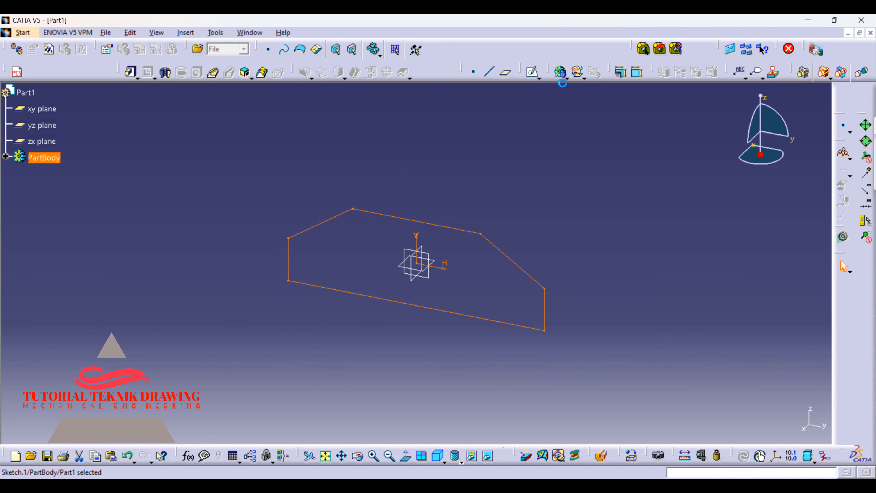
click(130, 72)
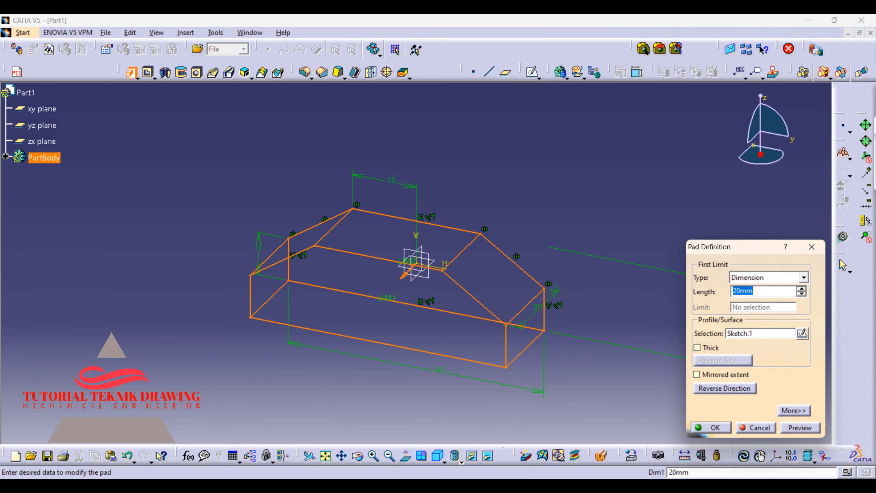
click(607, 486)
scroll(742, 263, down, 2)
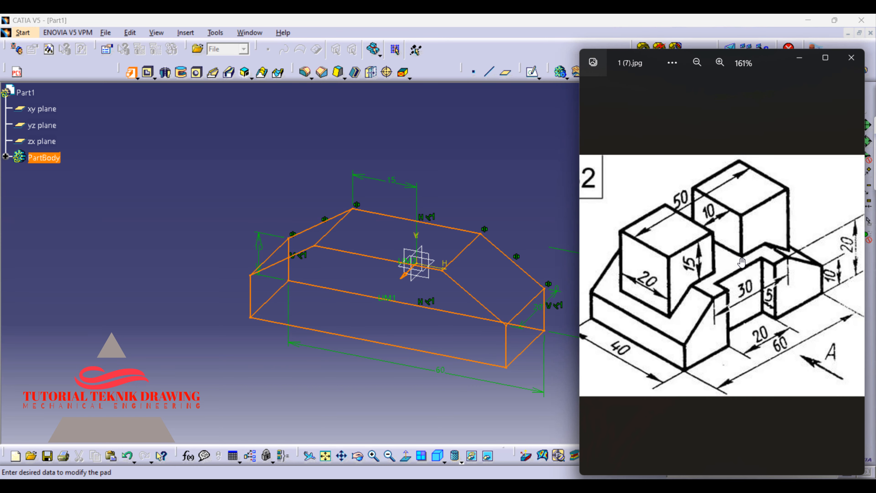
click(542, 416)
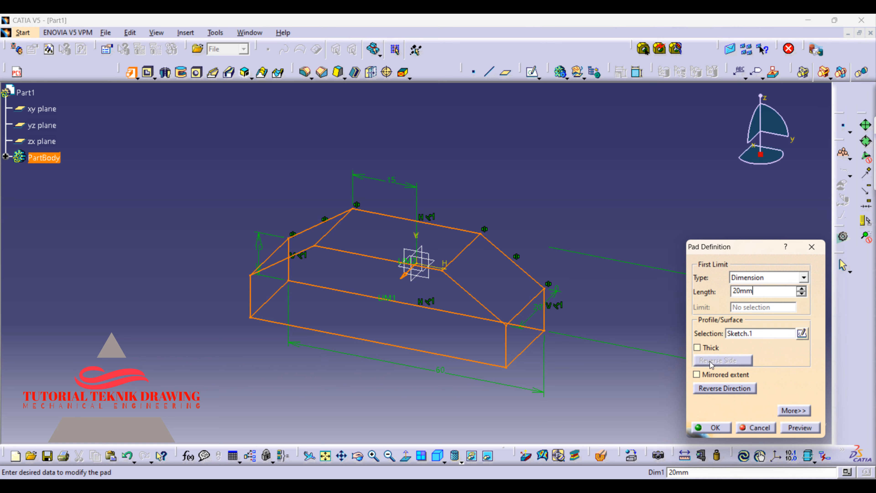
click(700, 375)
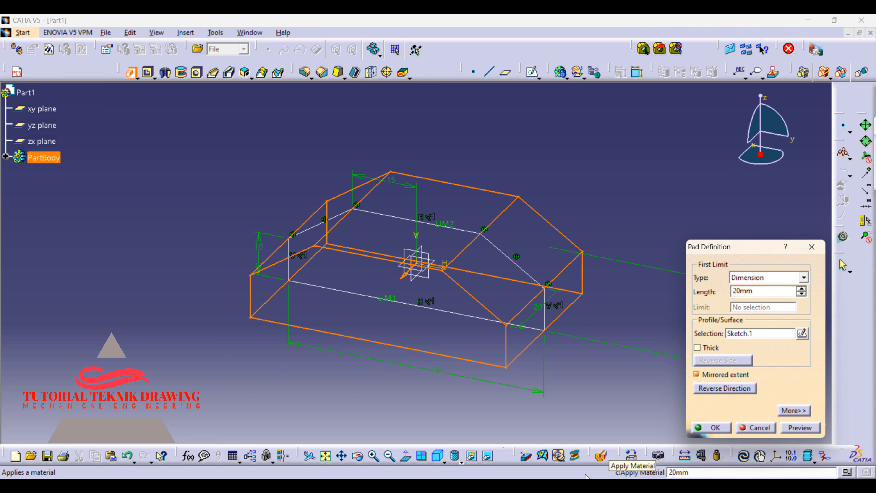
click(579, 486)
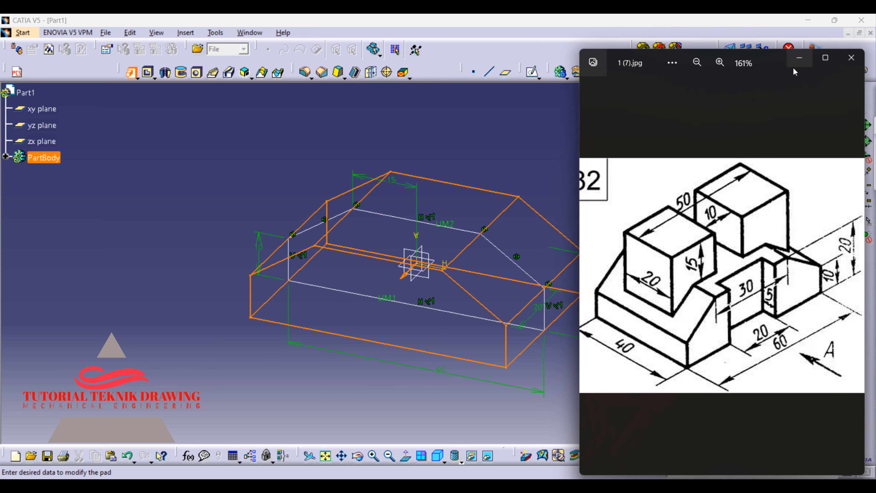
click(799, 59)
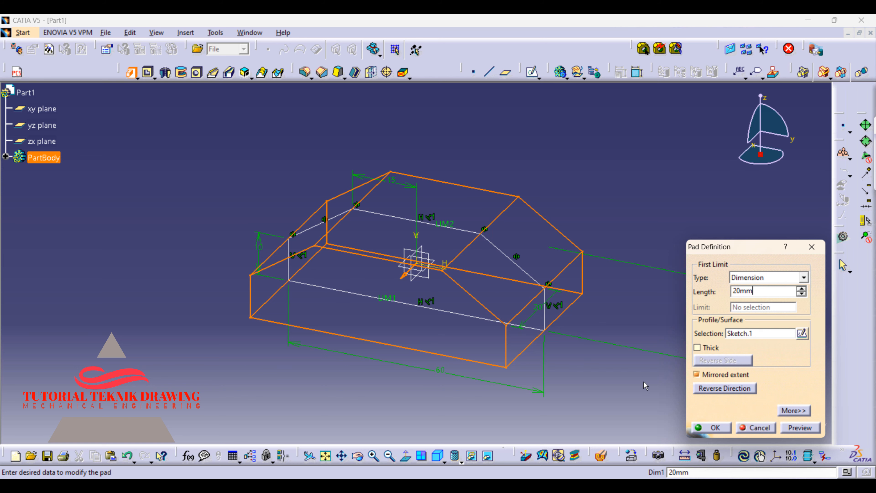
click(713, 428)
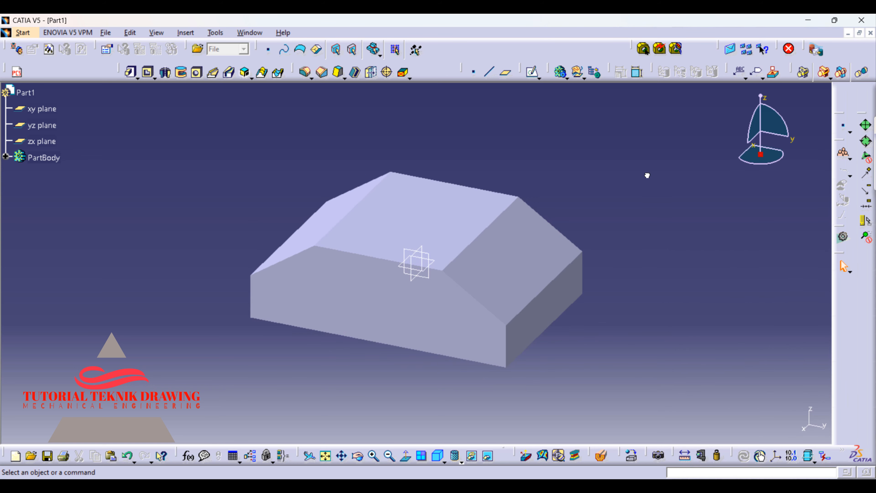
Consult the reference drawing, then start a sketch on the pad's flat top face
key(alt+Tab)
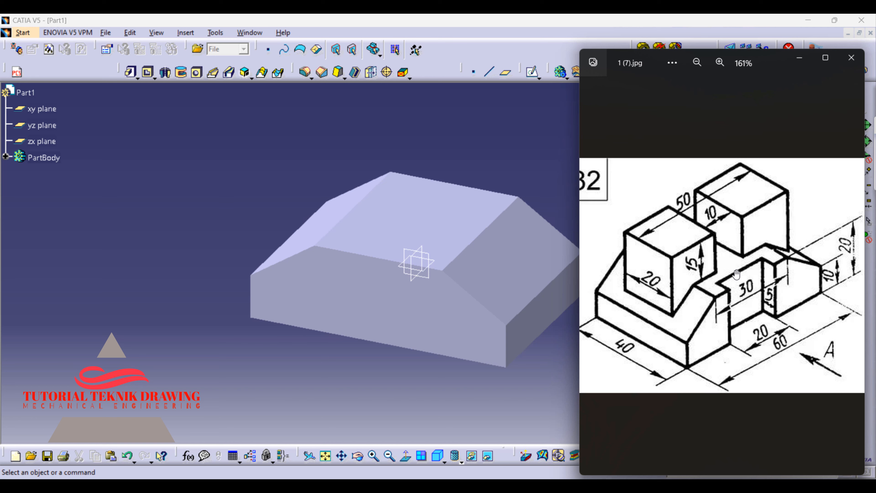
key(alt+Tab)
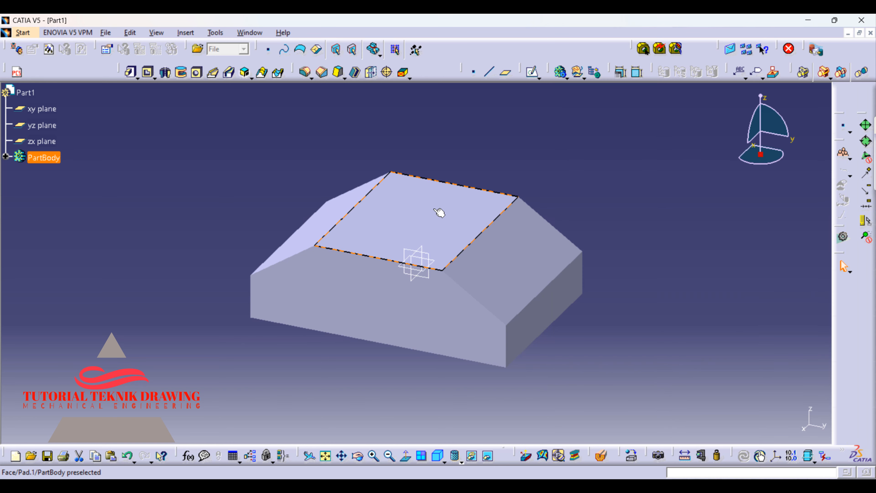
click(439, 214)
click(530, 76)
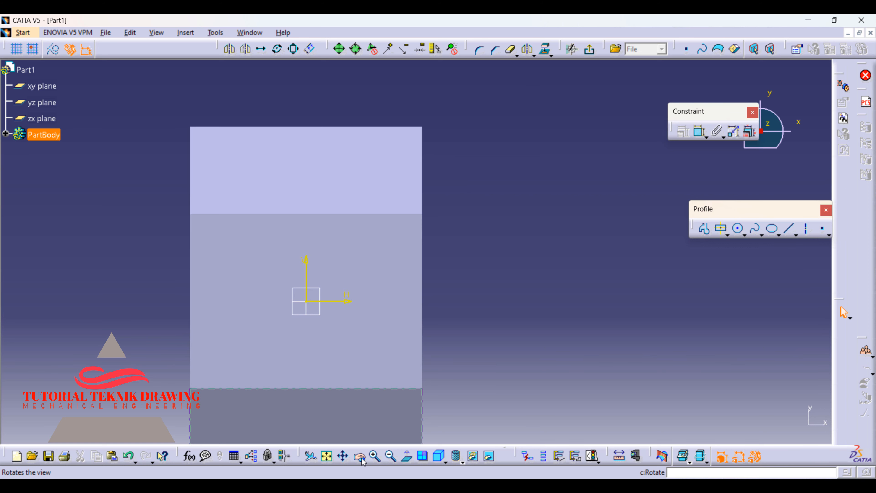
click(344, 457)
drag(391, 326, 513, 278)
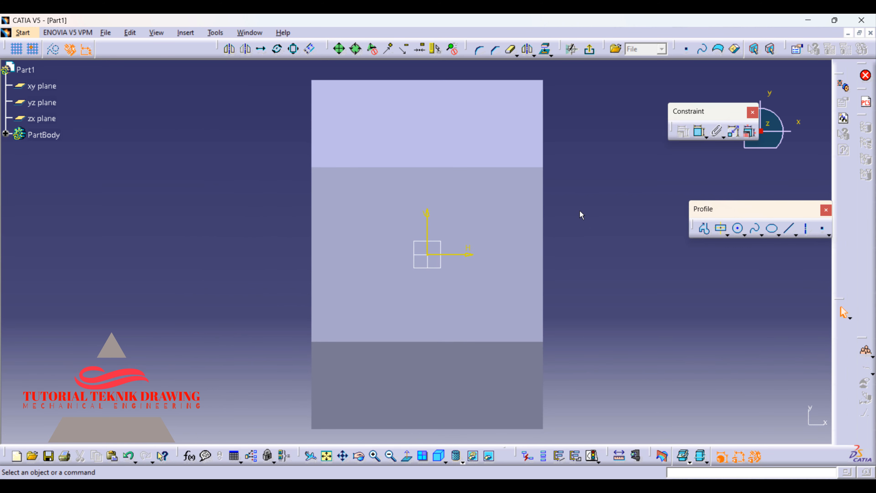
Sketch a two-point rectangle about 5.7 mm wide and 16.4 mm high beside the top face's right edge
click(726, 236)
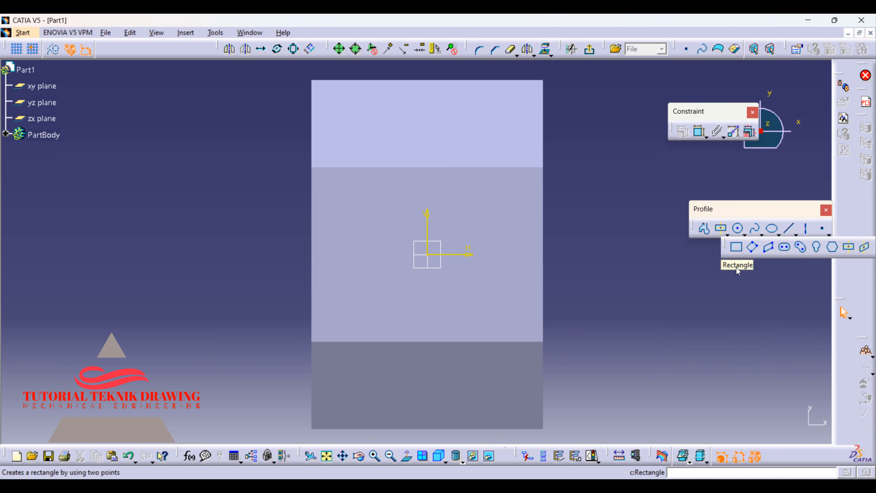
click(737, 248)
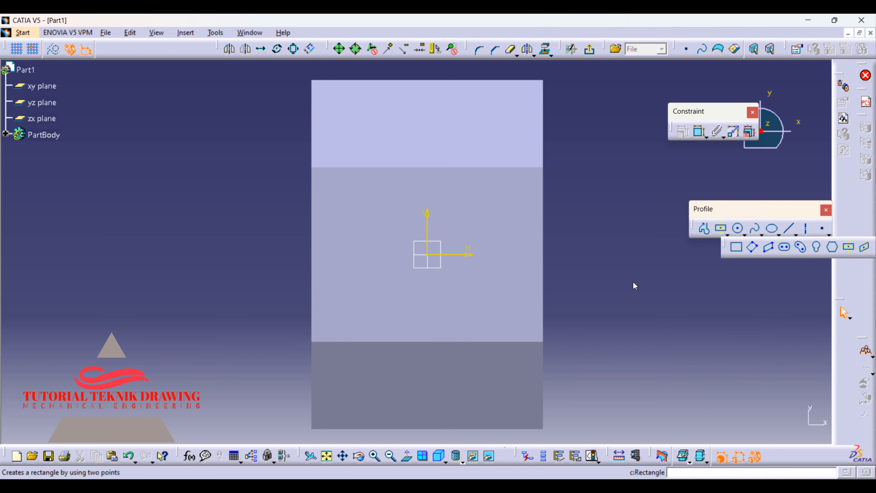
click(543, 210)
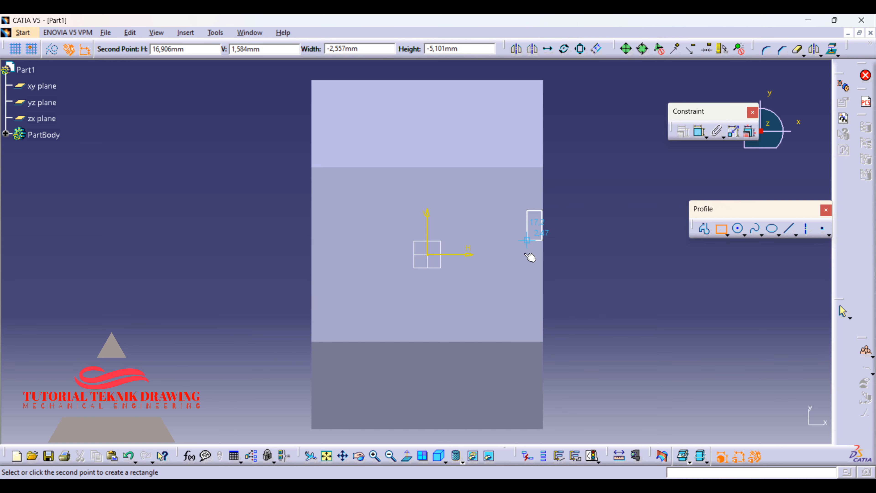
click(509, 306)
Check the notch size in the reference drawing, then dimension the rectangle's width and set it to 5 mm
key(alt+Tab)
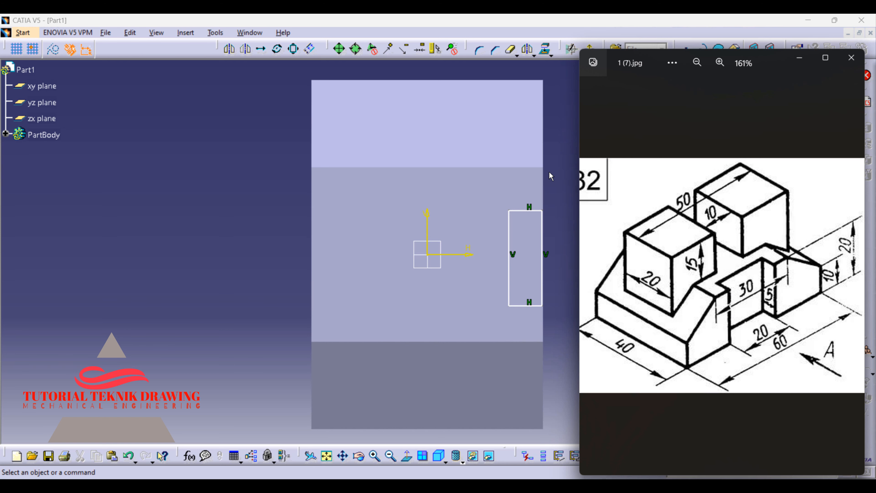
click(568, 174)
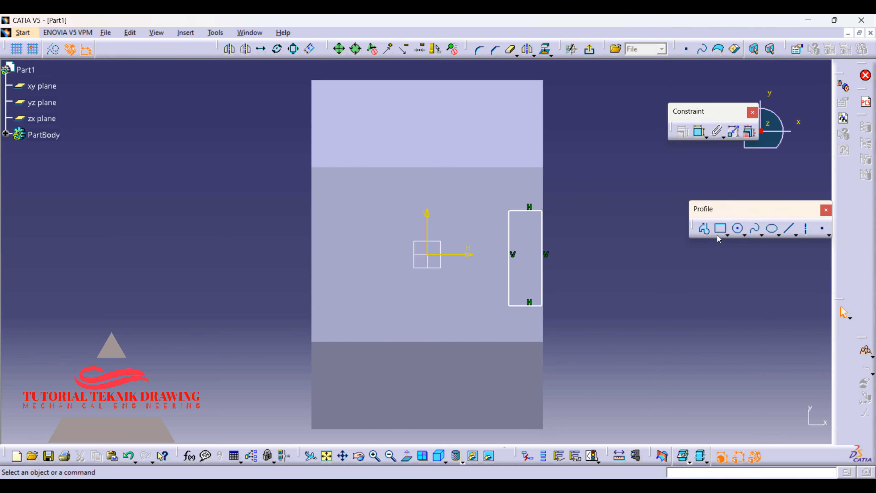
click(700, 131)
click(542, 239)
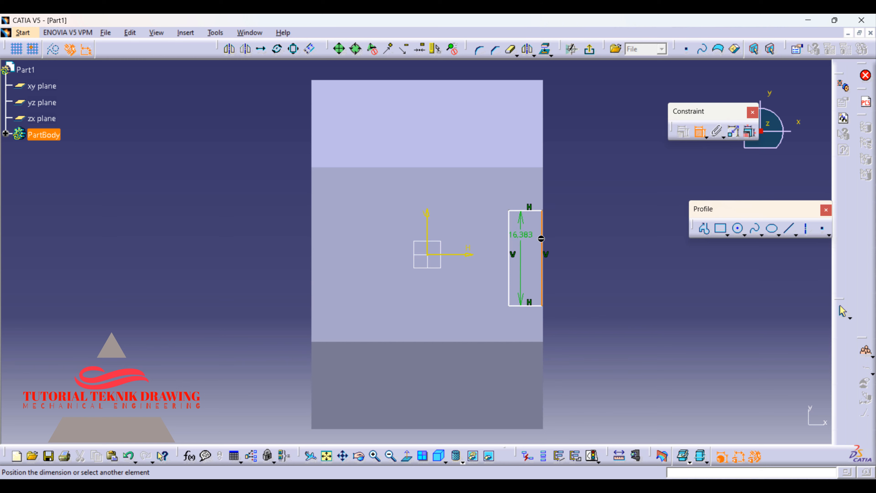
click(509, 242)
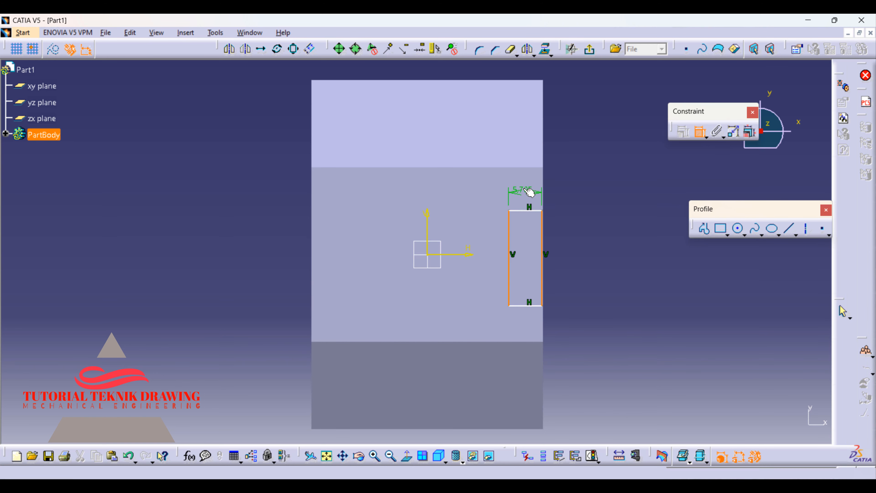
click(530, 193)
double_click(524, 189)
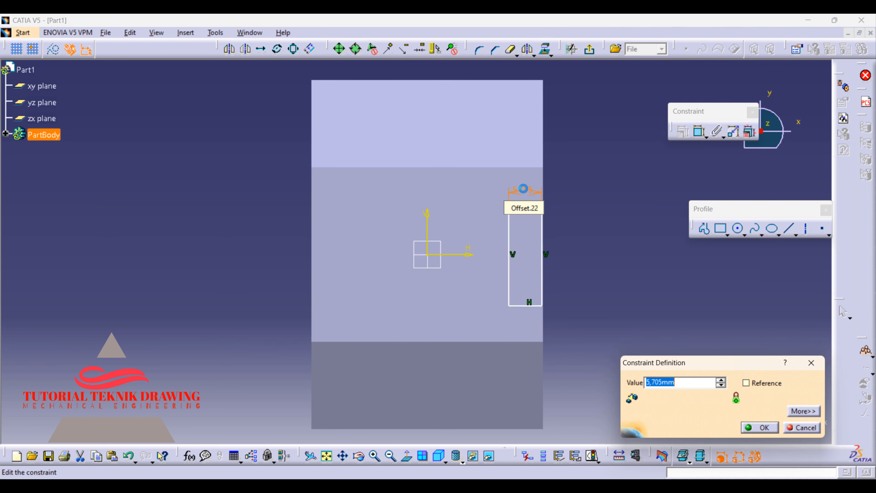
text(5)
key(Return)
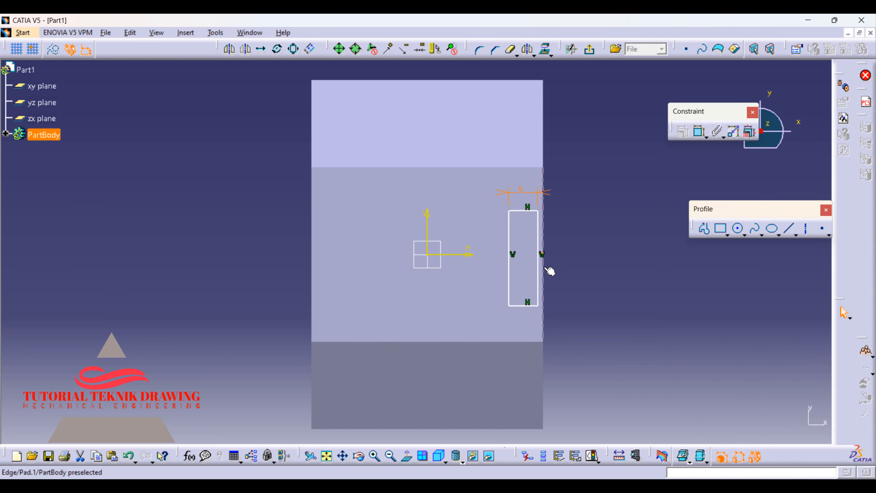
Try shifting the rectangle outward over the pad's right edge, then undo the move and the width dimension
click(542, 275)
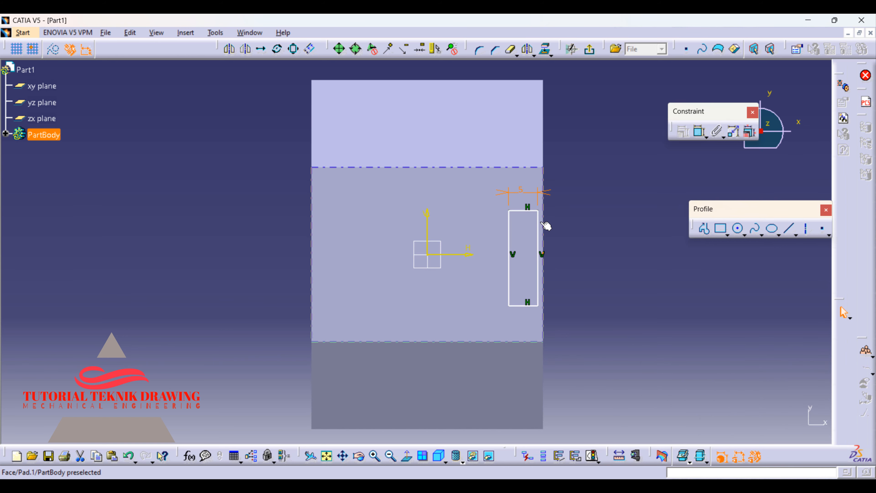
click(553, 227)
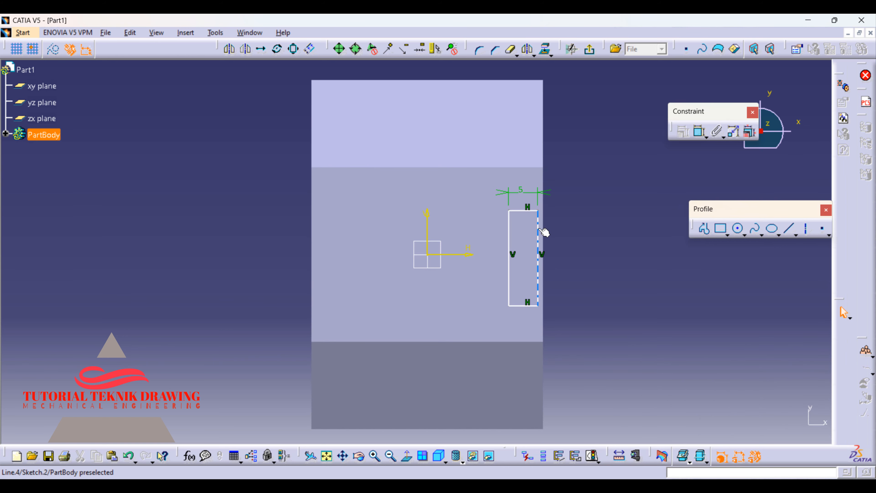
mouse_move(539, 232)
mouse_down()
mouse_move(564, 235)
mouse_move(551, 226)
mouse_up()
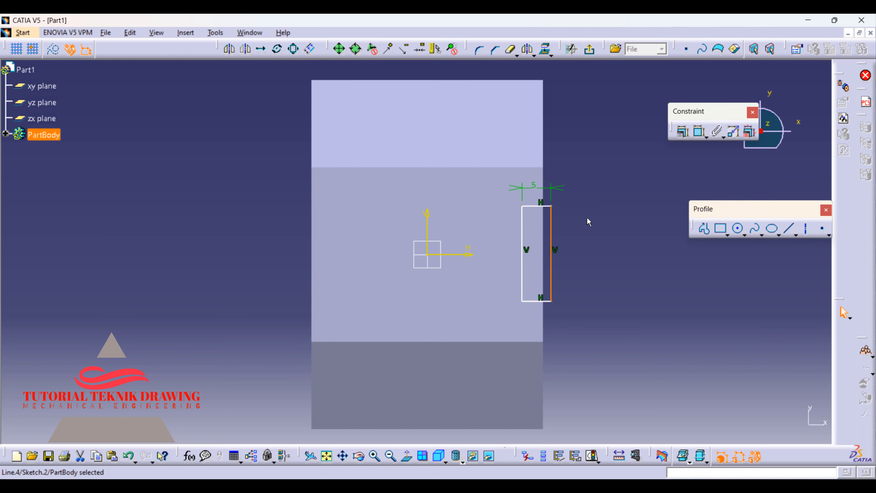
key(ctrl+z)
key(ctrl+z)
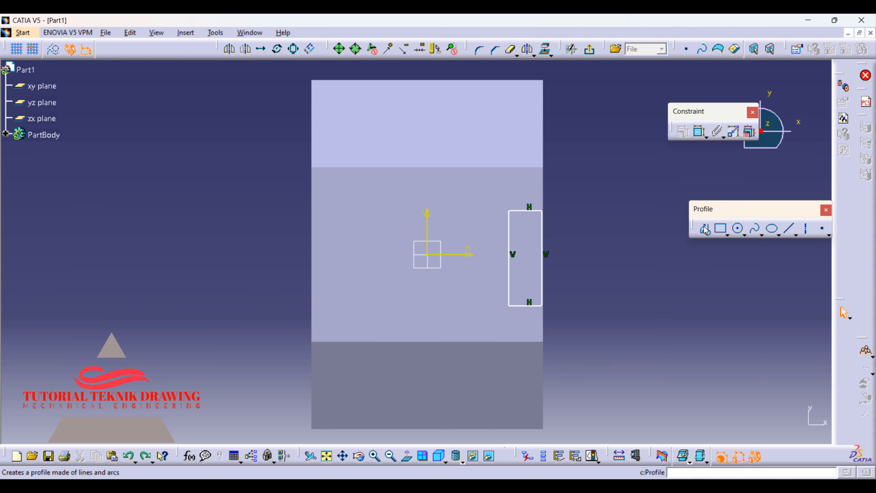
Dimension the rectangle's inner vertical side from the pad's right edge, set the distance to 5 mm, and recheck the reference drawing
click(699, 132)
click(510, 237)
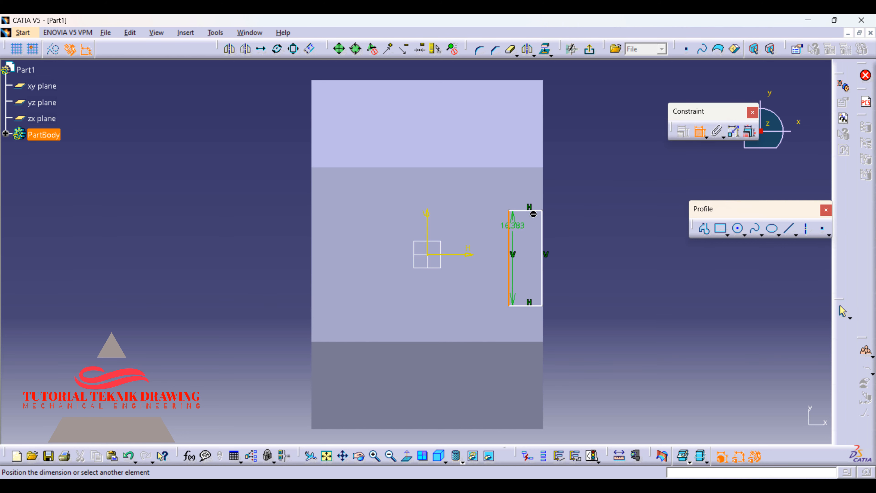
click(545, 190)
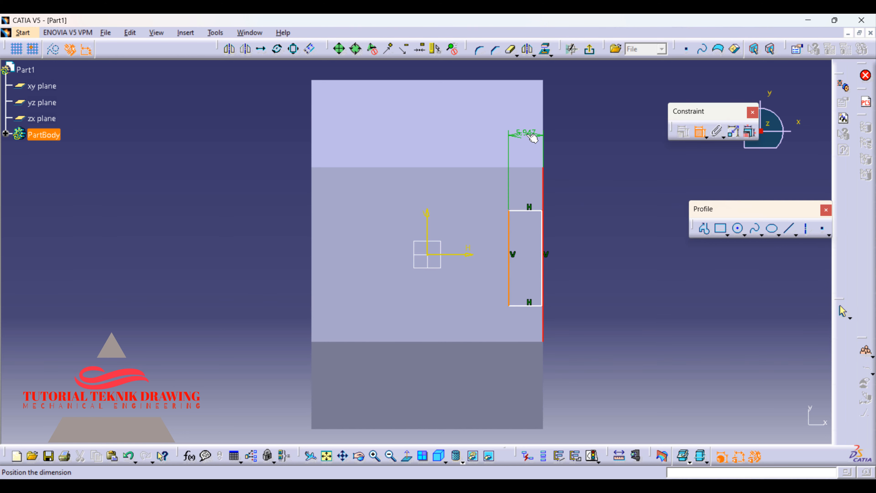
click(533, 138)
double_click(526, 133)
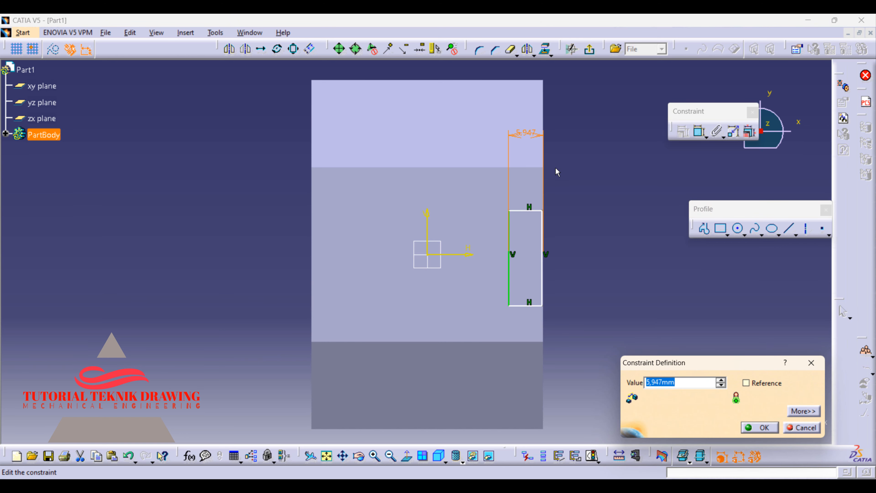
text(5)
key(Return)
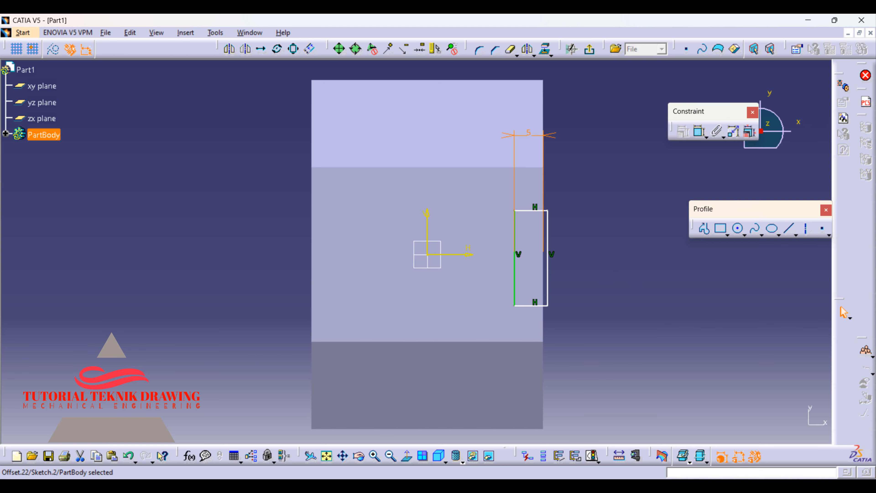
click(589, 471)
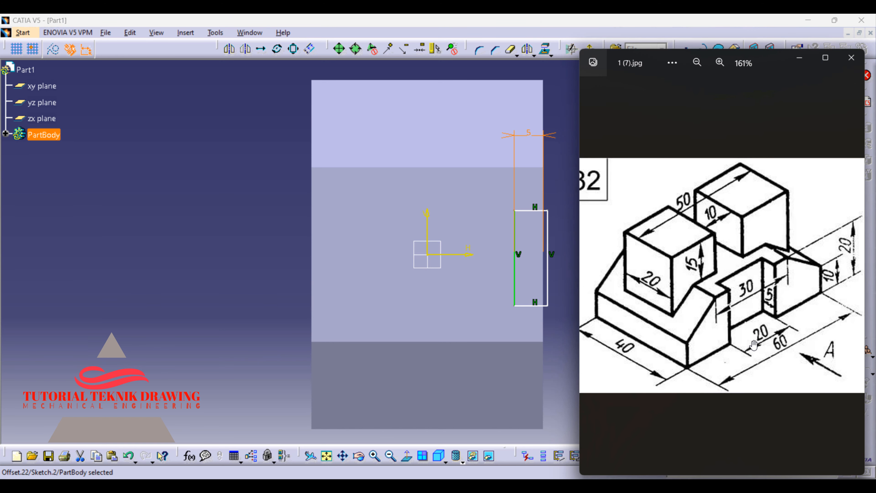
Dimension the notch rectangle's lower side from the horizontal axis and set the distance to 10 mm
click(189, 245)
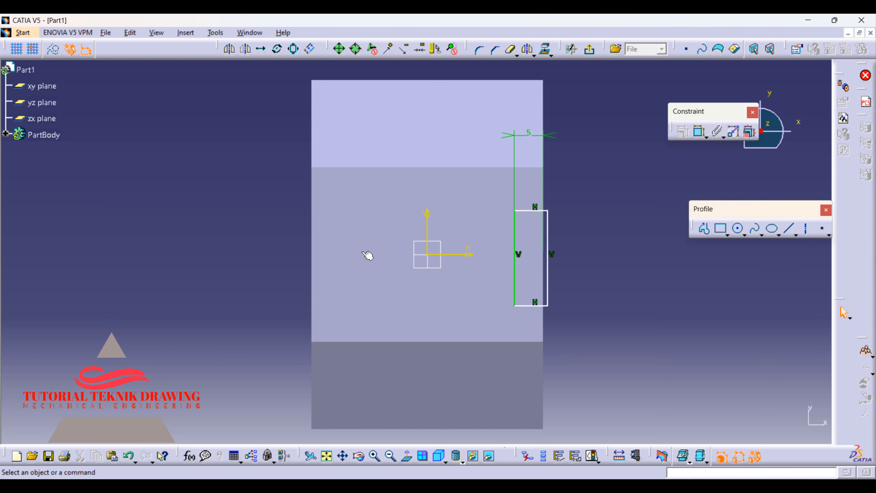
click(701, 133)
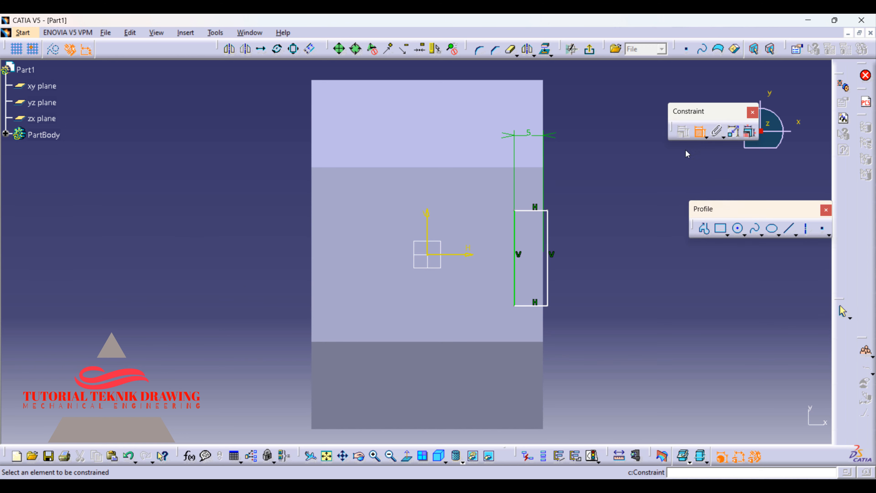
click(525, 307)
click(468, 254)
click(601, 285)
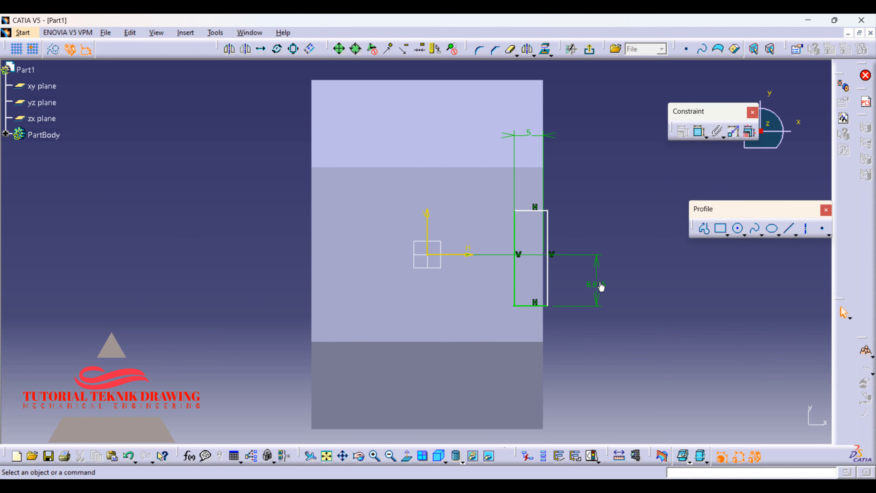
double_click(600, 285)
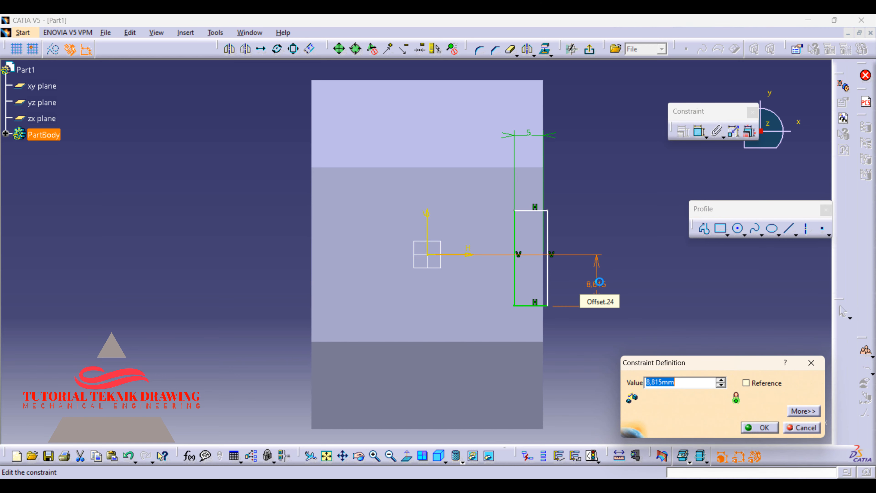
text(10)
key(Return)
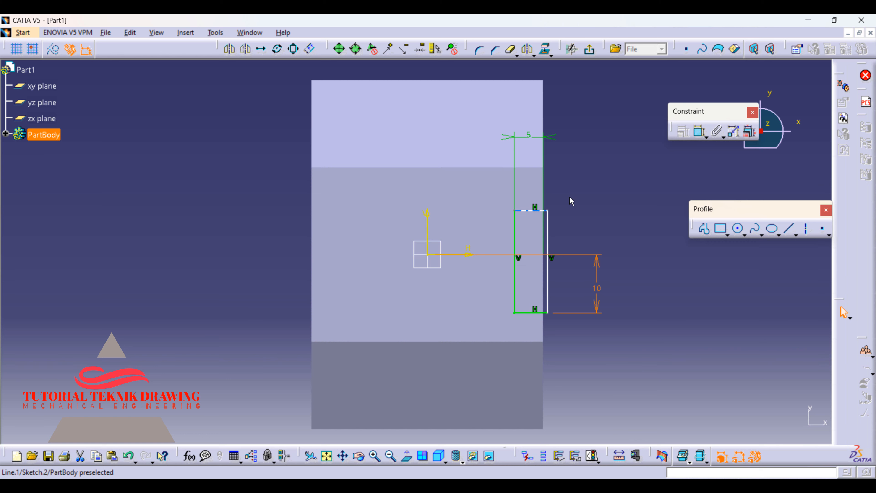
Dimension the notch rectangle's upper side from the horizontal axis and set the distance to 10 mm
click(699, 132)
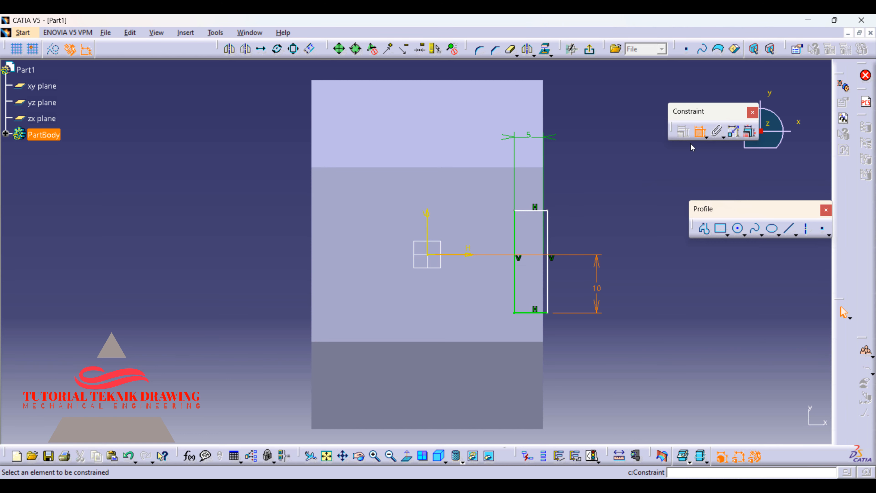
click(455, 255)
click(527, 211)
click(588, 224)
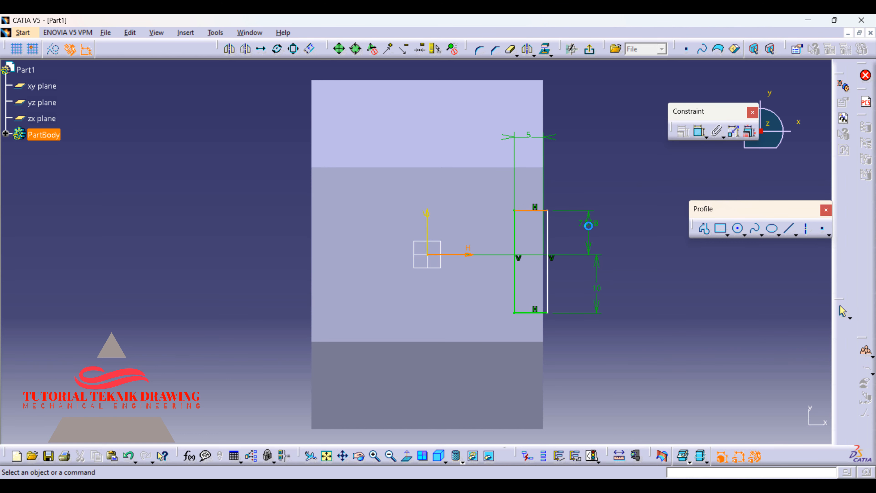
double_click(589, 223)
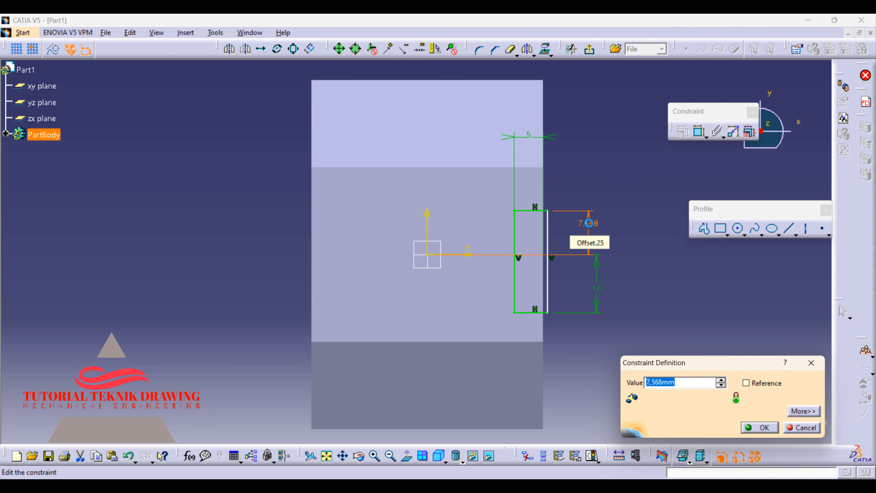
text(10)
key(Return)
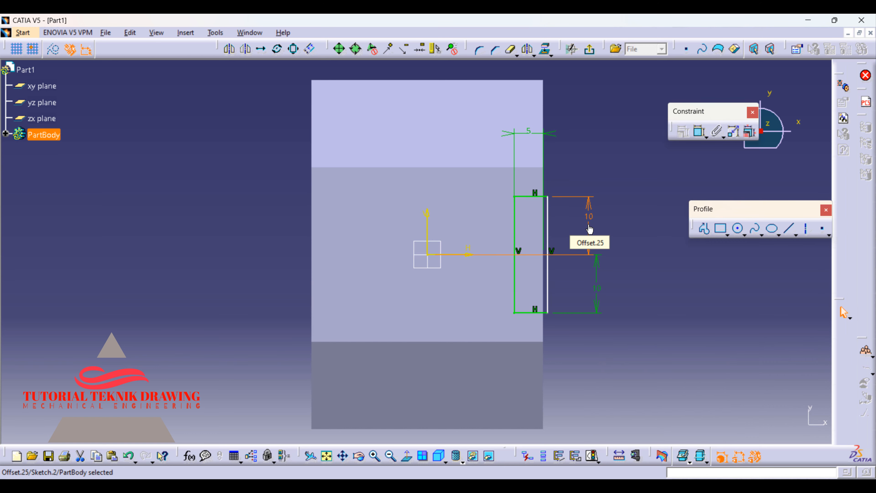
Mirror the complete notch rectangle about the vertical axis onto the pad's opposite edge
click(528, 49)
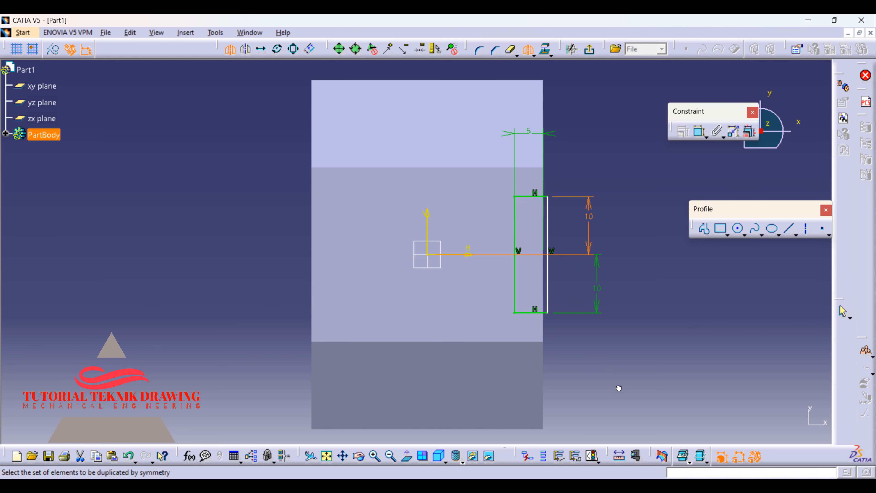
click(528, 50)
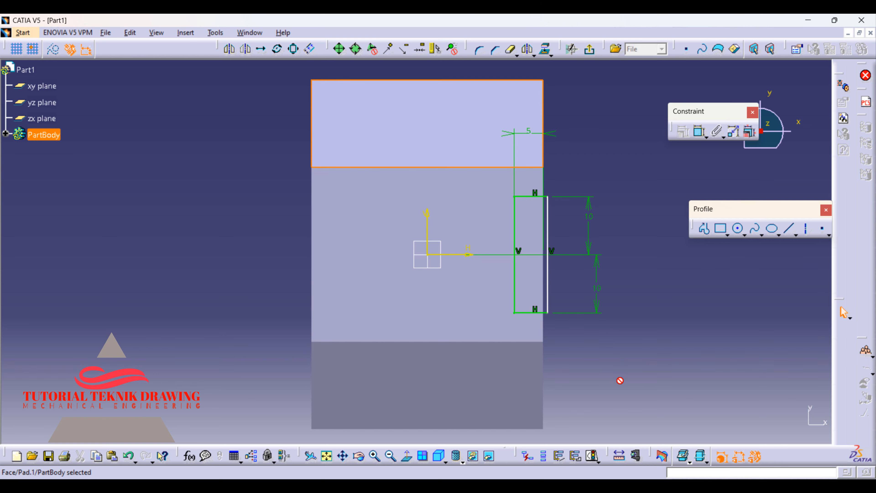
drag(659, 390, 486, 111)
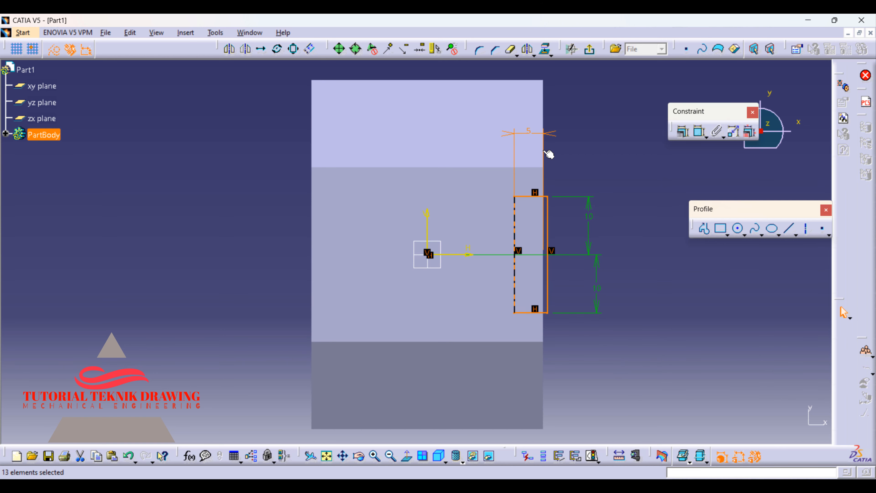
click(528, 50)
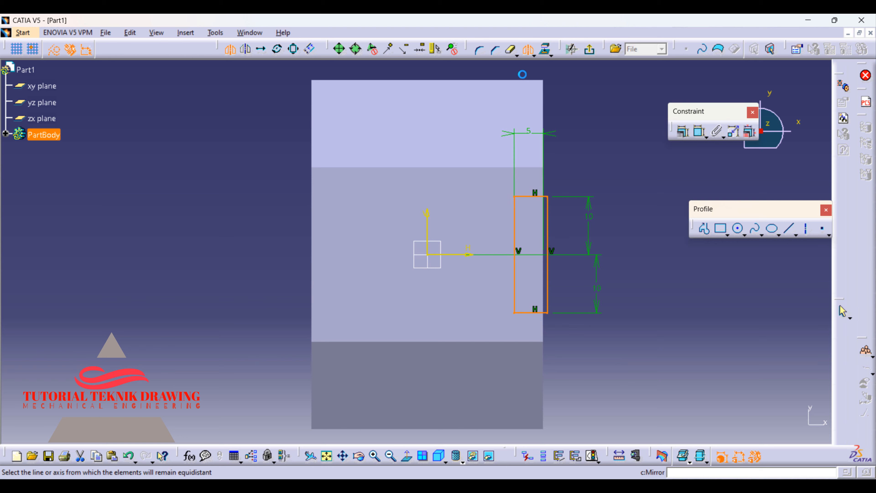
click(427, 226)
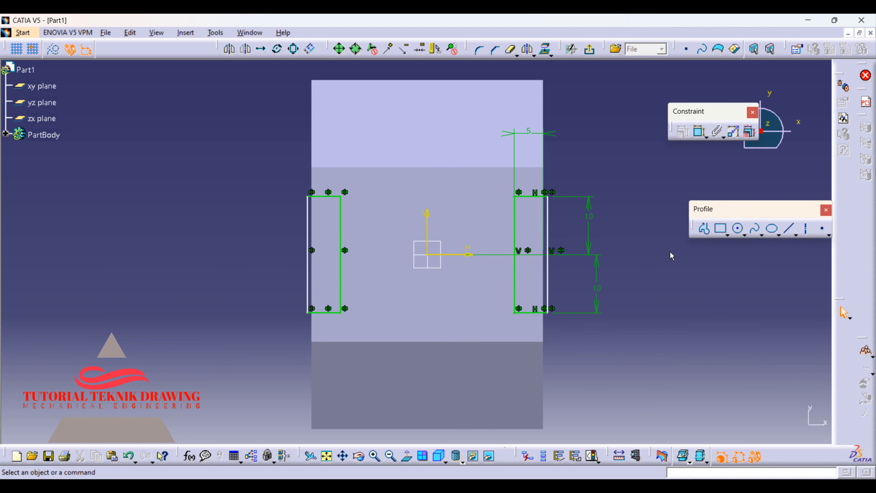
Exit the sketch and cut both notches as a 20 mm deep pocket, checking the reference drawing for the depth
click(590, 49)
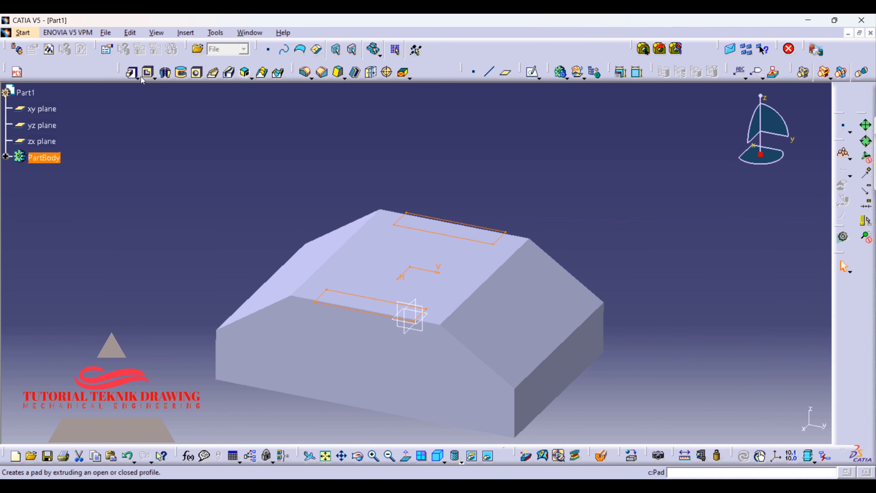
click(149, 74)
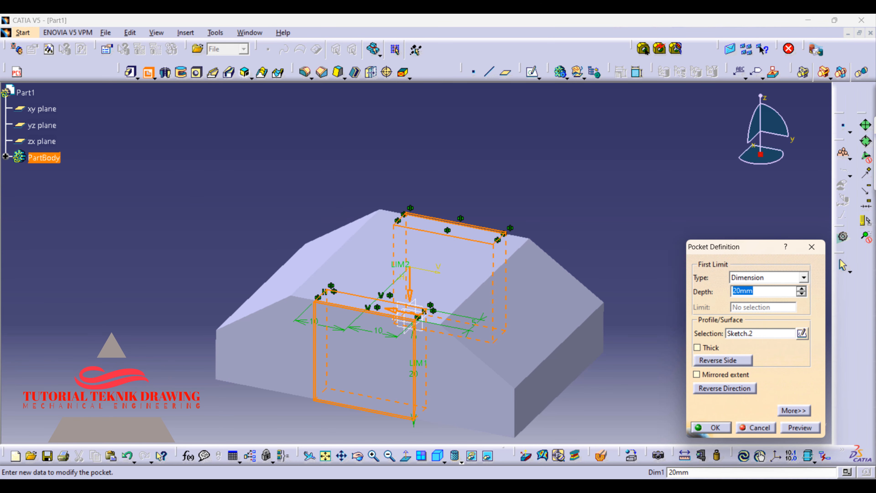
key(alt+Tab)
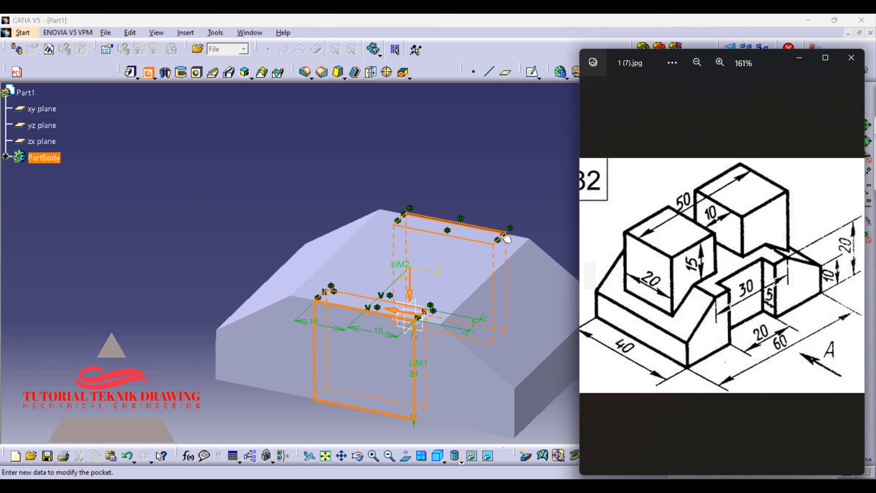
key(alt+Tab)
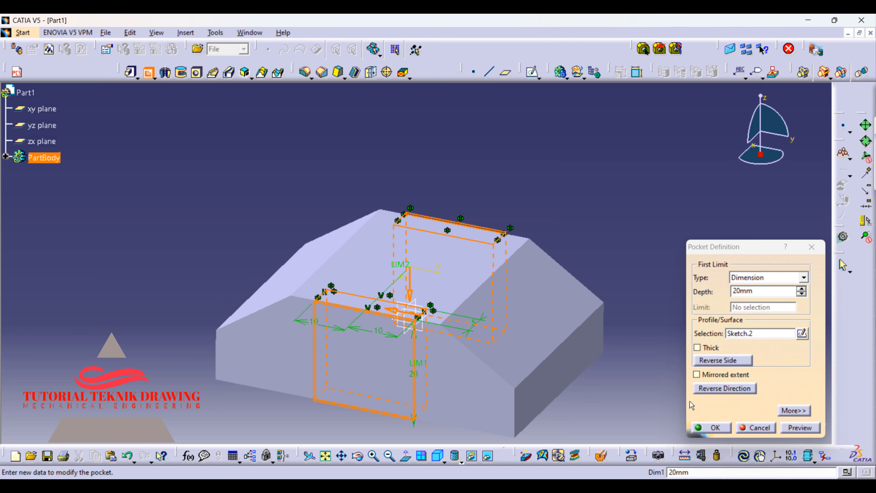
click(727, 430)
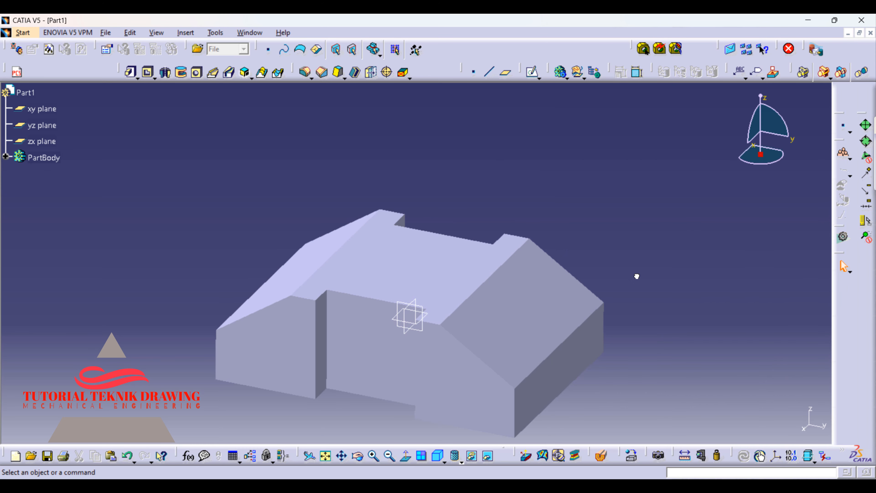
Start a sketch on the block's top face and check the upper blocks' dimensions in the reference drawing
key(alt+Tab)
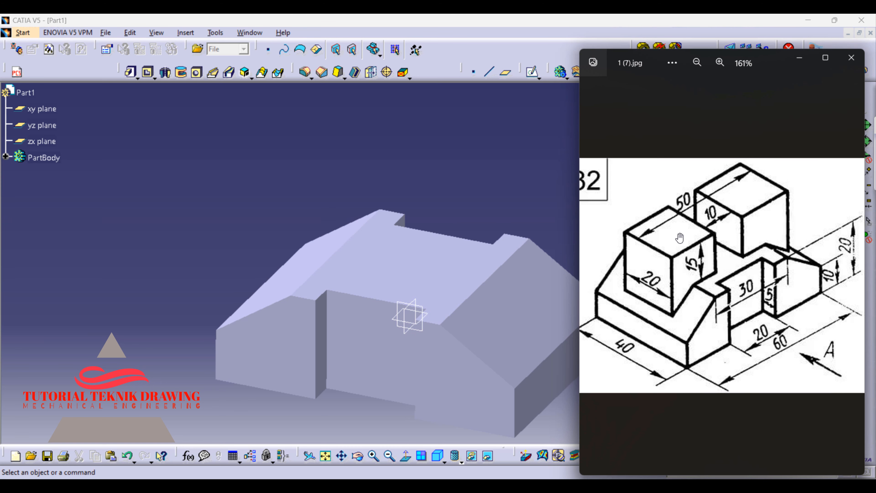
click(565, 244)
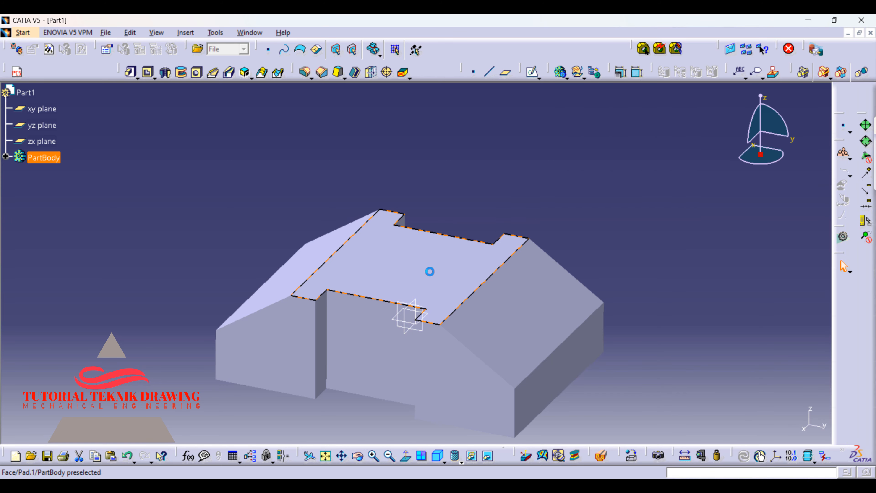
click(430, 272)
click(534, 72)
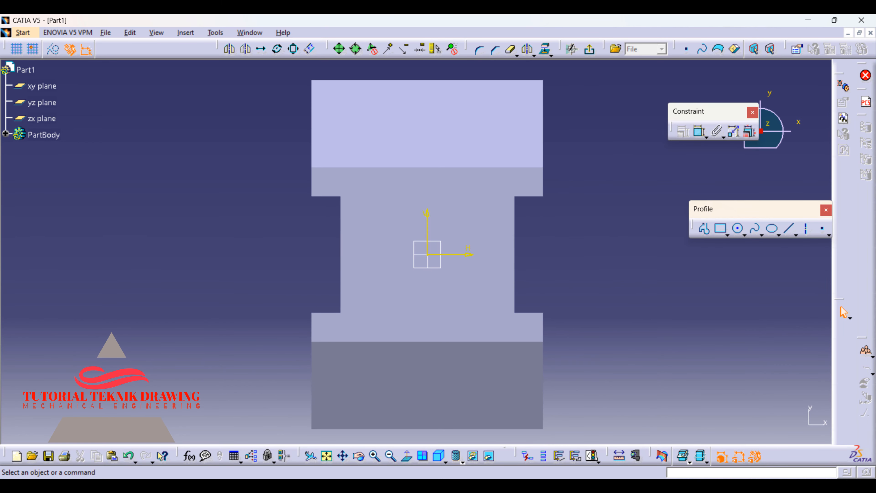
key(alt+Tab)
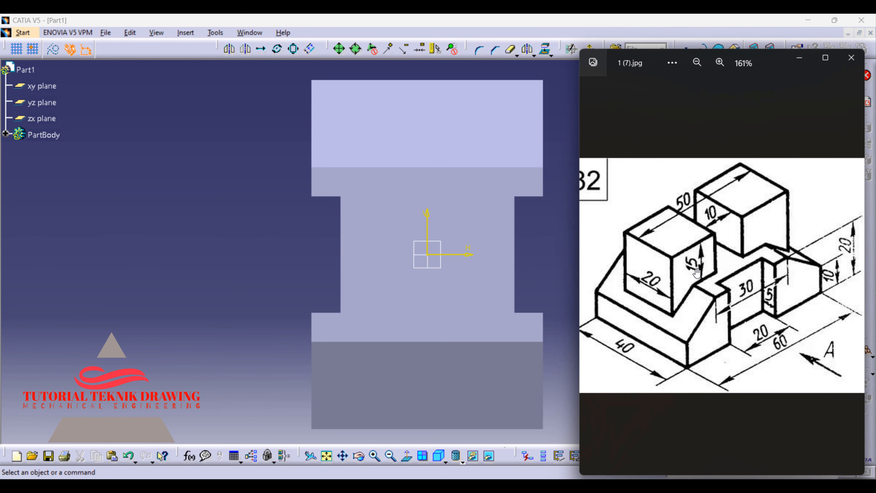
click(553, 235)
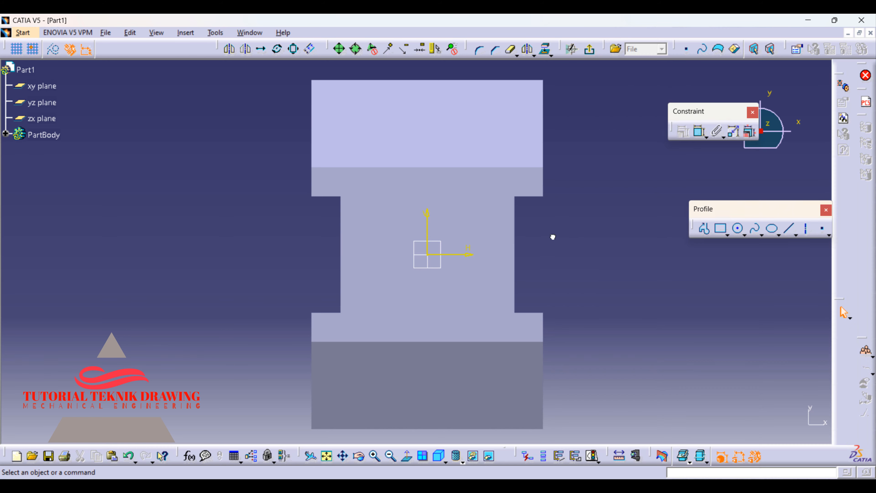
Sketch a rectangle about 17.2 mm wide and 12.9 mm high below the origin, overlapping the lower sloped face
click(722, 229)
click(384, 320)
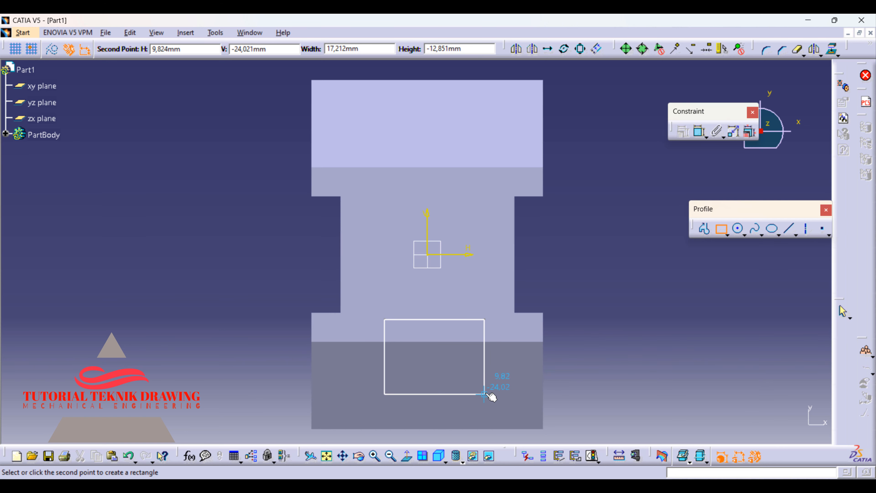
click(485, 394)
click(604, 344)
Check the block spacing in the reference drawing, then dimension the rectangle's upper side 5 mm from the horizontal axis
key(alt+Tab)
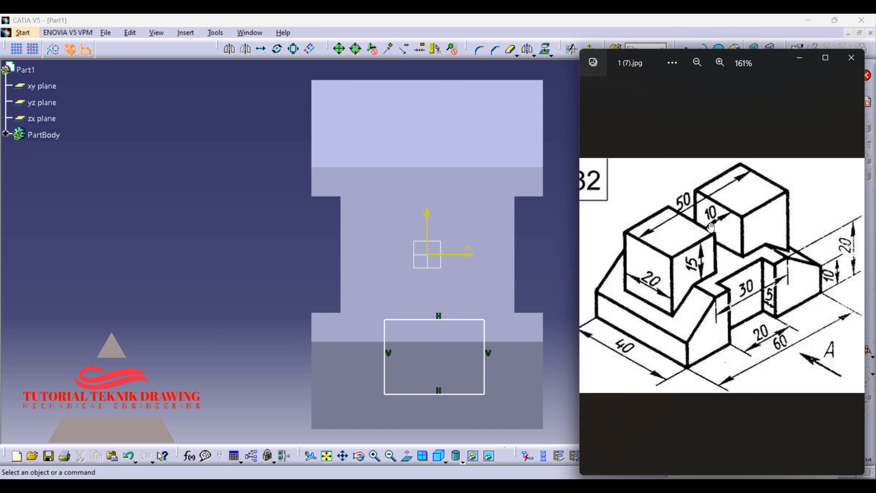
click(563, 255)
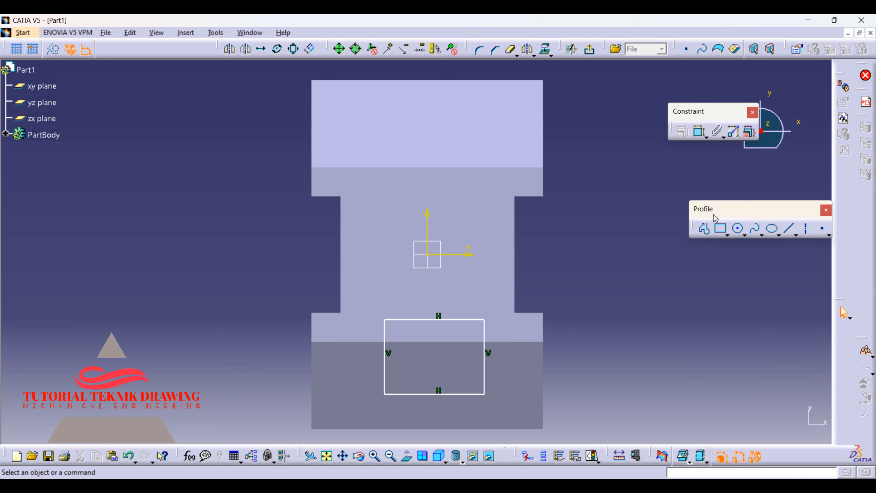
click(700, 131)
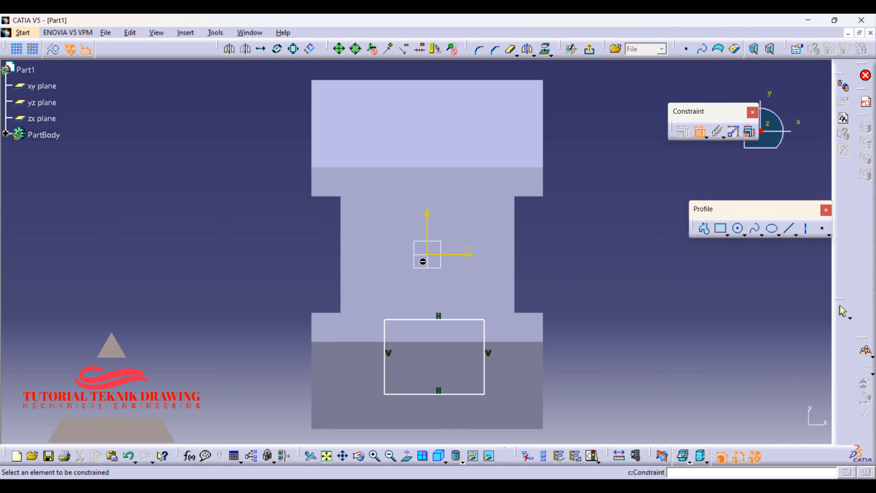
click(445, 255)
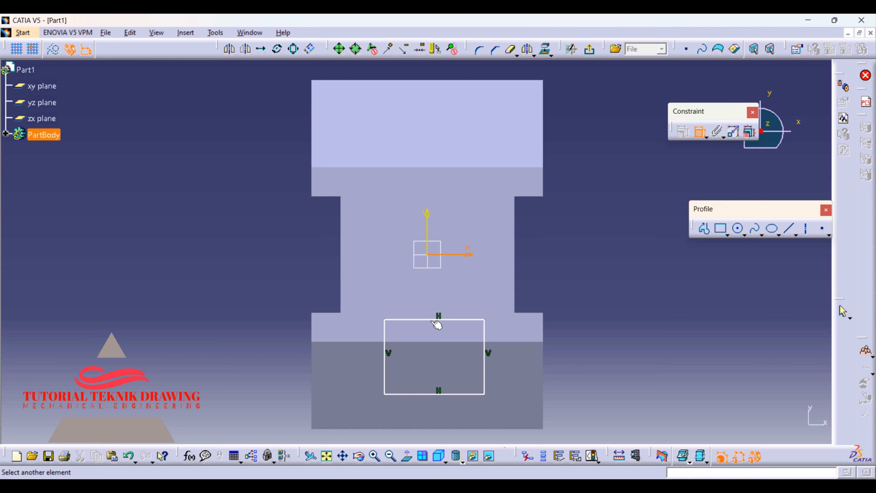
click(437, 321)
double_click(647, 287)
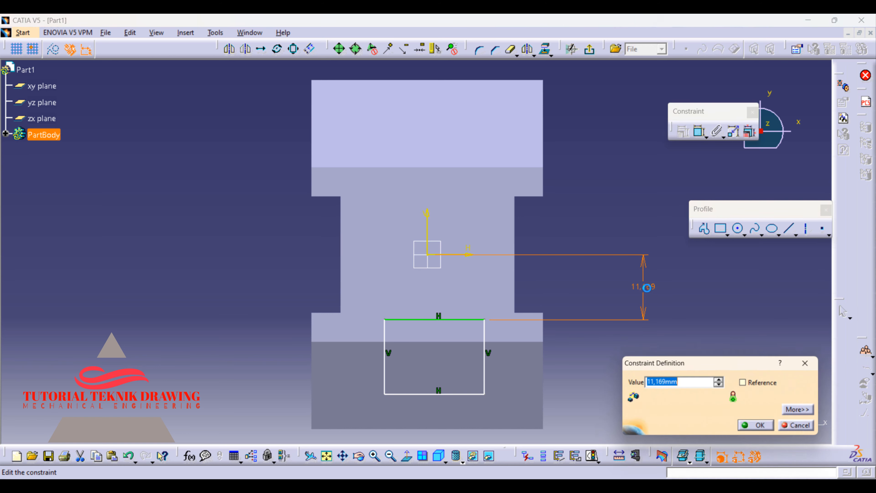
text(5)
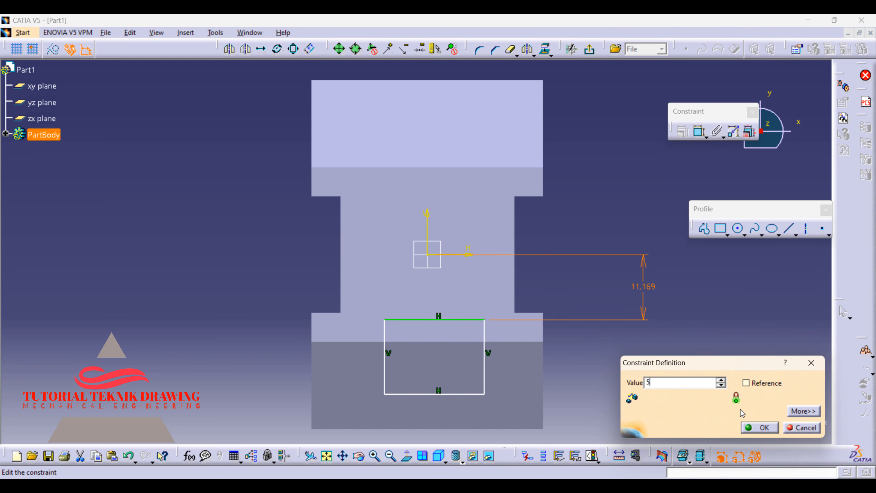
click(756, 431)
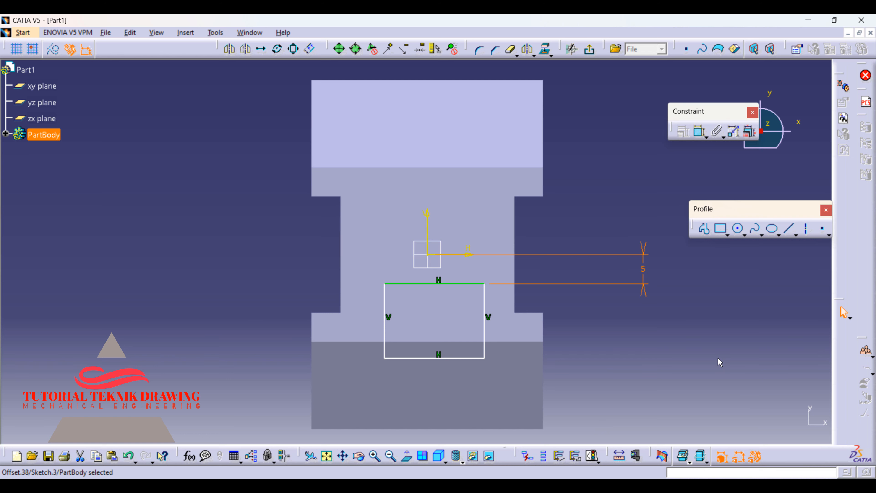
Dimension the rectangle's lower side 25 mm from the horizontal axis
click(699, 130)
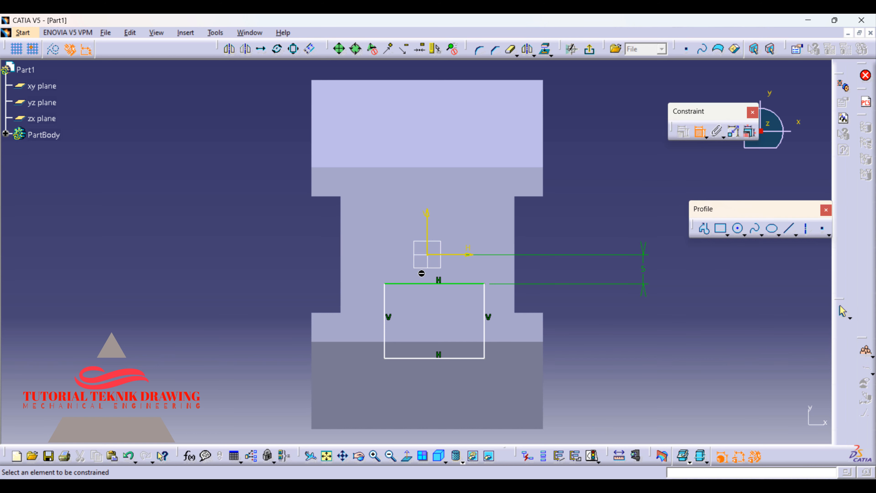
click(445, 255)
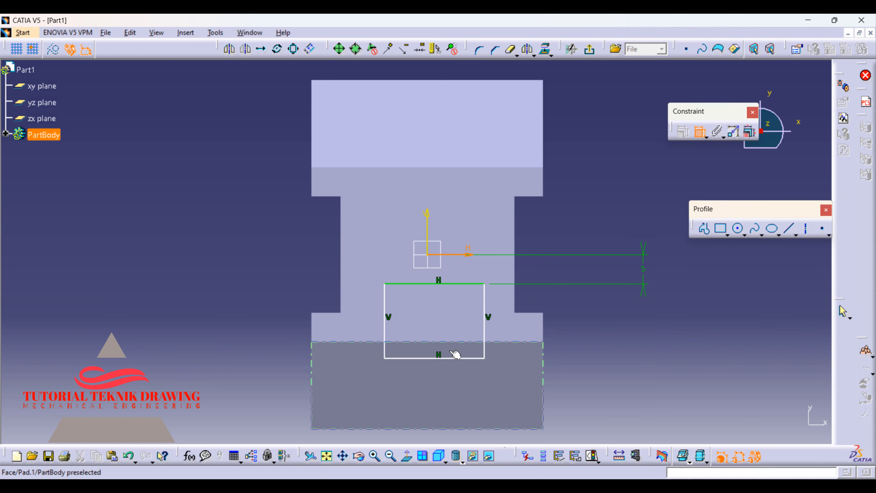
click(440, 358)
click(286, 323)
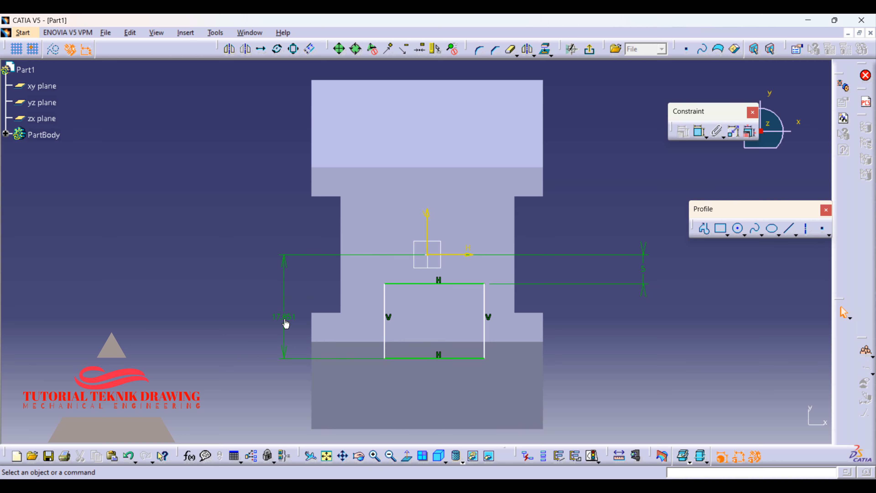
double_click(286, 323)
text(2)
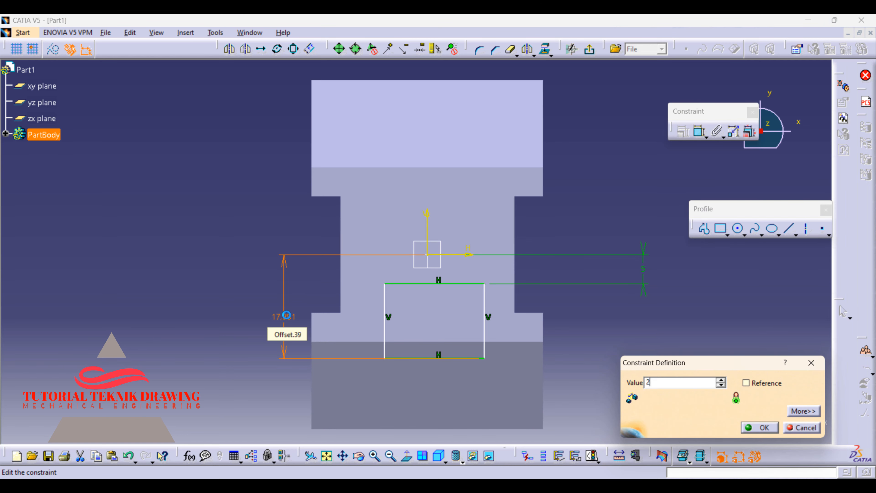
text(5)
click(761, 427)
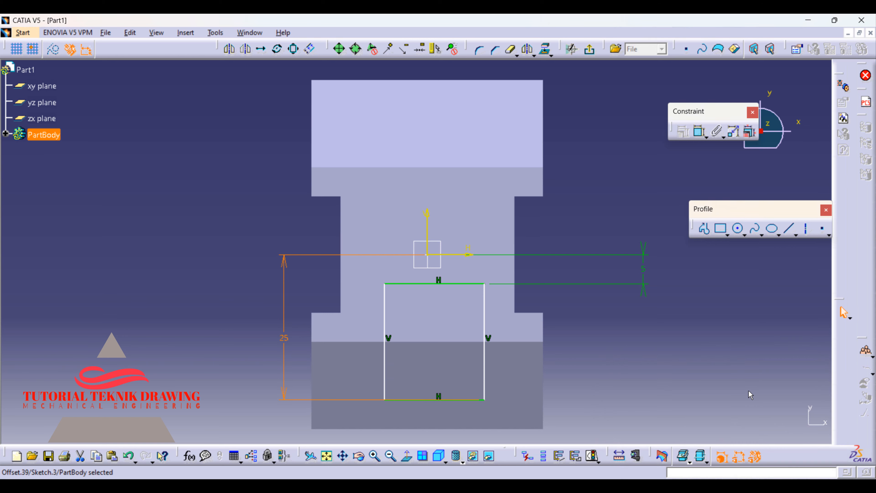
Check the block width in the reference drawing, then dimension the rectangle's left side 10 mm from the vertical axis
click(580, 487)
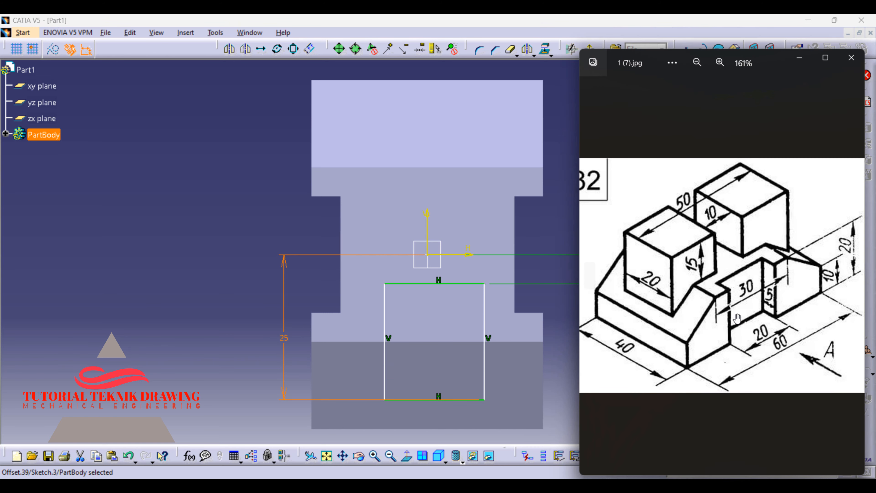
click(800, 58)
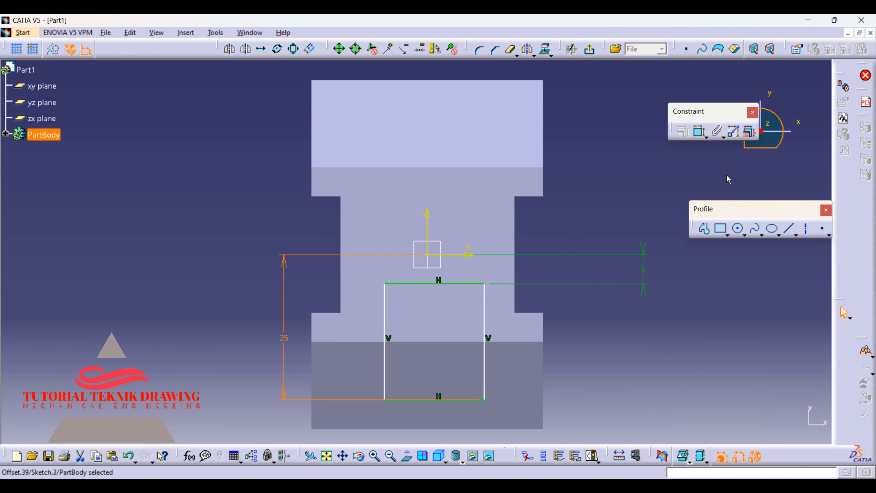
click(701, 132)
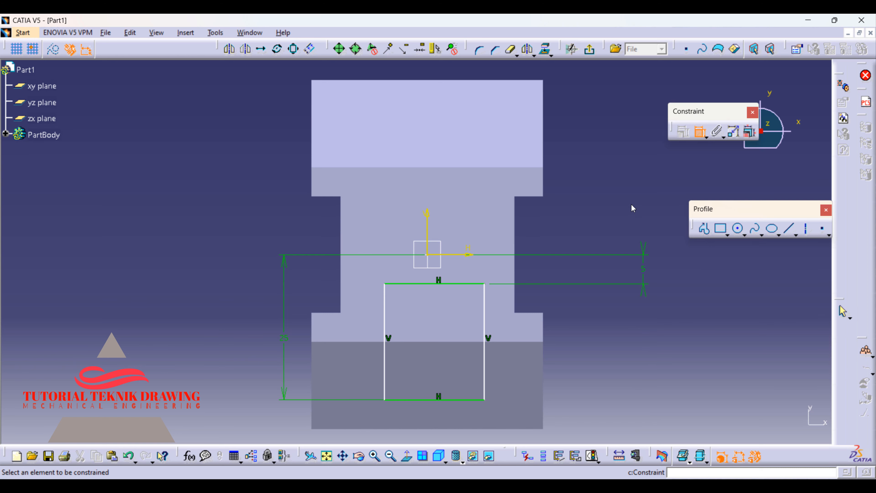
click(385, 323)
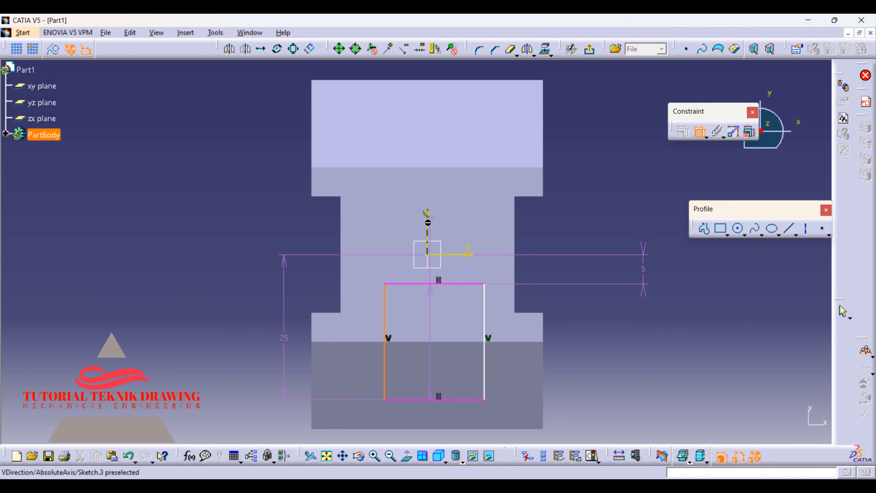
click(427, 221)
click(415, 195)
double_click(414, 194)
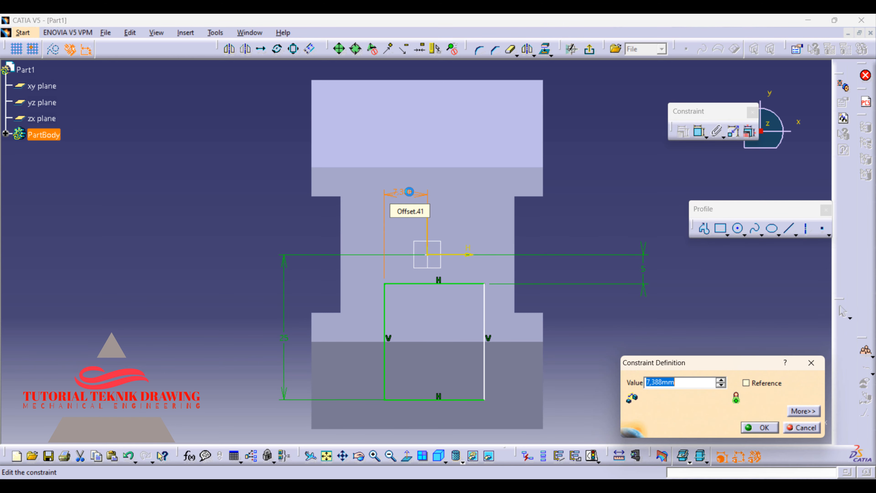
text(10)
key(Return)
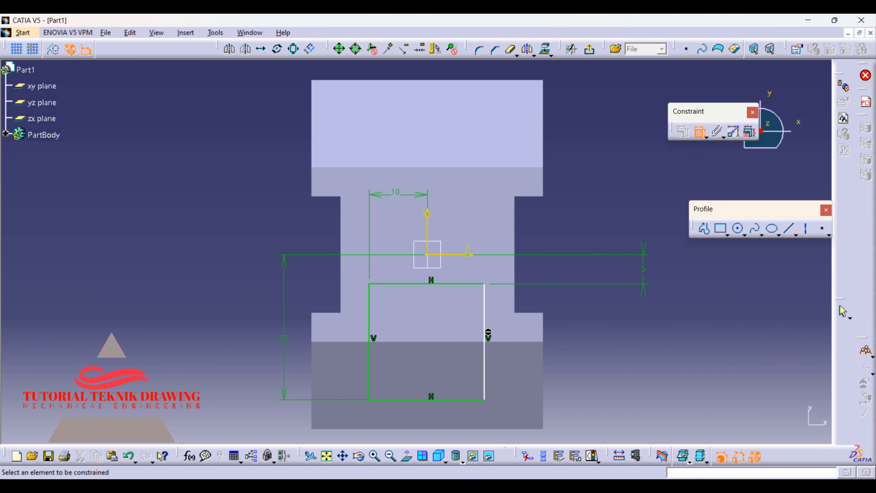
Dimension the rectangle's right side 10 mm from the vertical axis
click(487, 322)
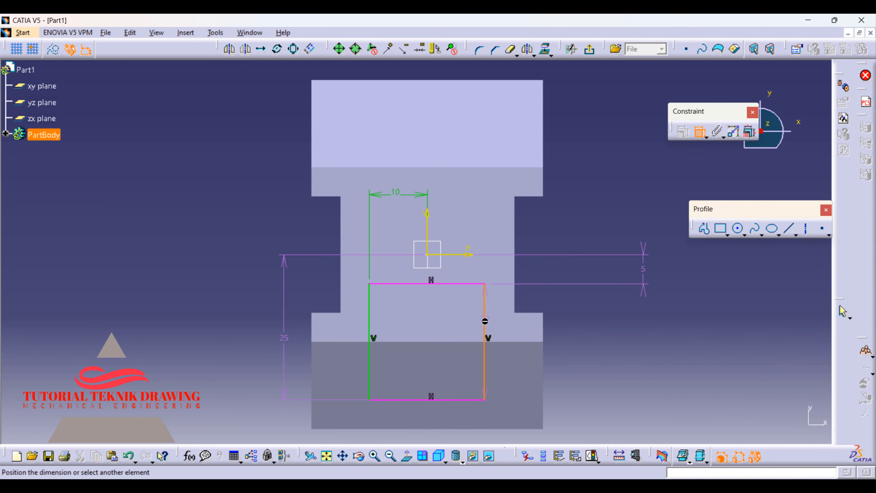
click(430, 230)
click(462, 206)
double_click(462, 207)
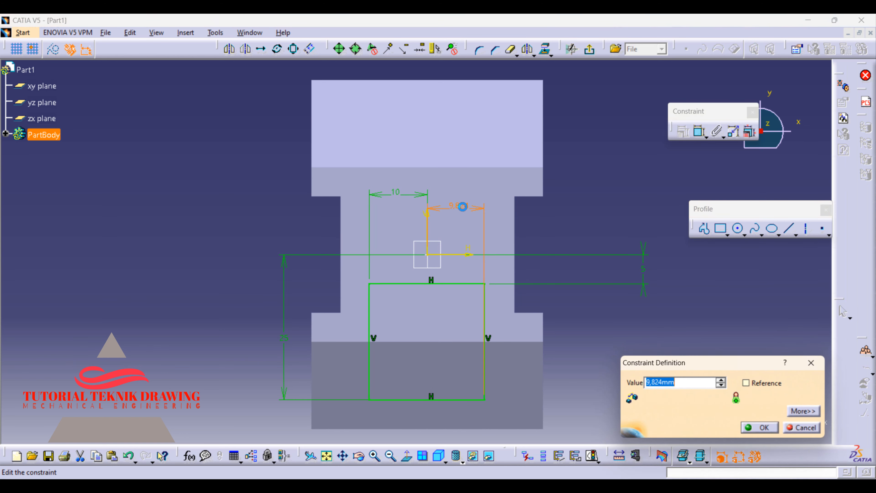
text(10)
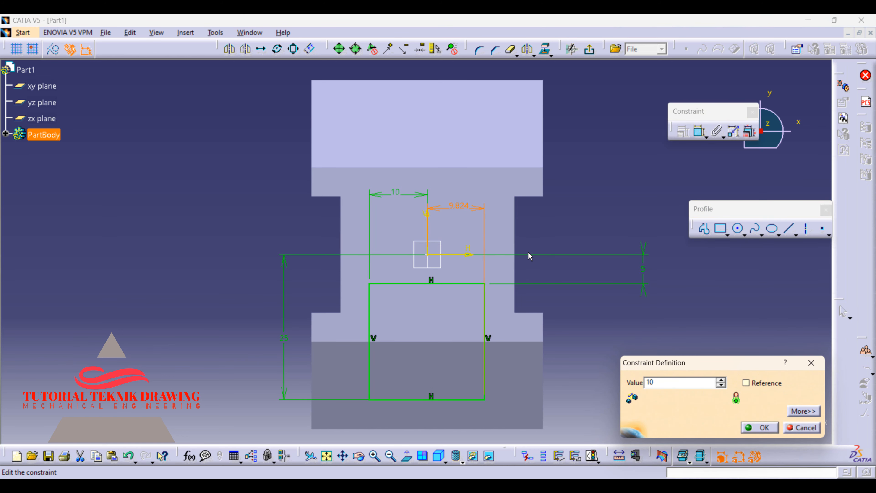
key(Return)
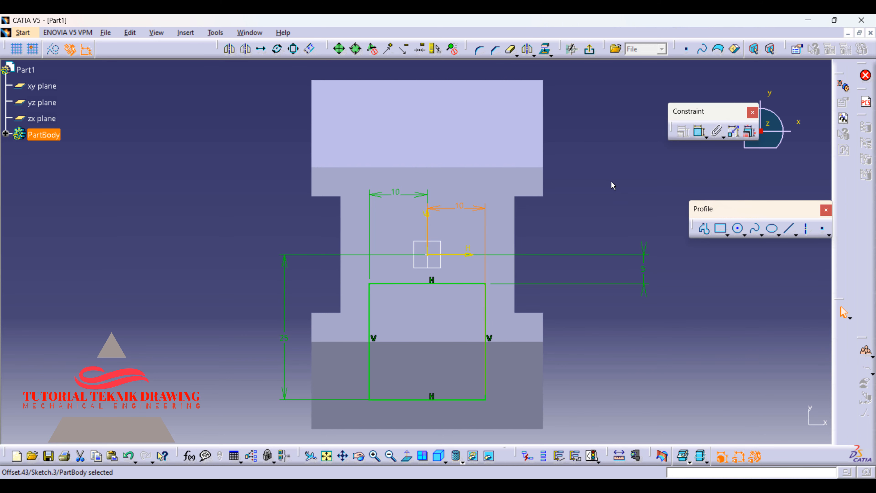
Try to mirror the whole rectangle about the horizontal axis
drag(215, 186, 596, 415)
click(596, 417)
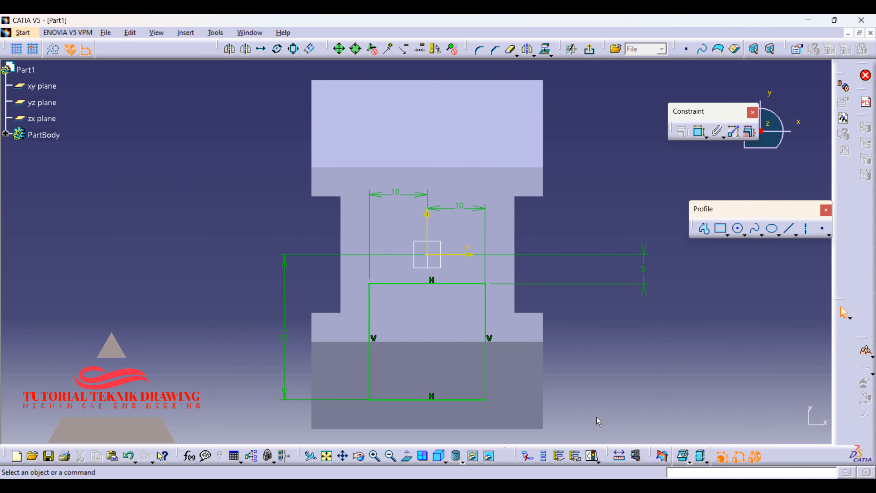
mouse_move(220, 198)
mouse_down()
mouse_move(366, 311)
mouse_move(591, 420)
mouse_up()
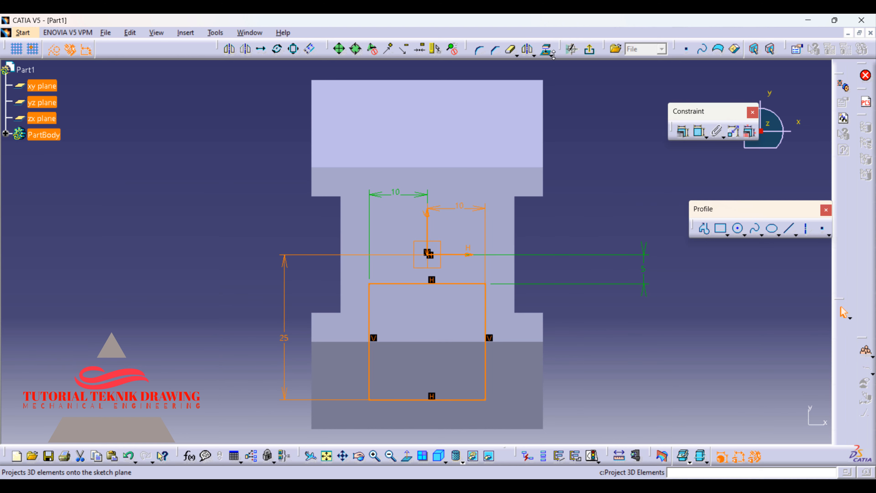
click(229, 49)
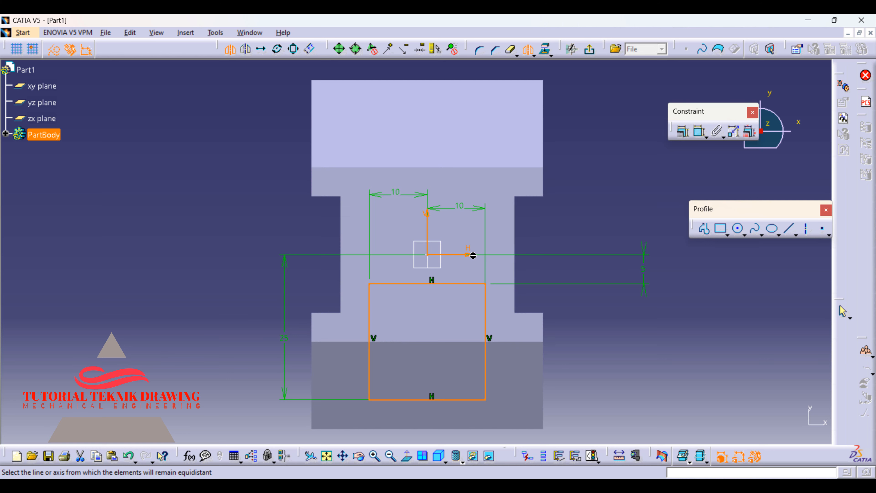
scroll(464, 253, up, 2)
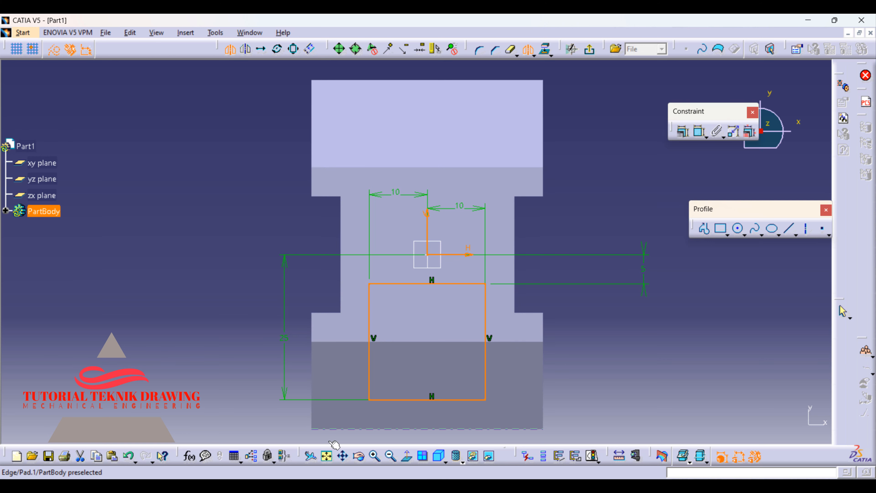
click(375, 456)
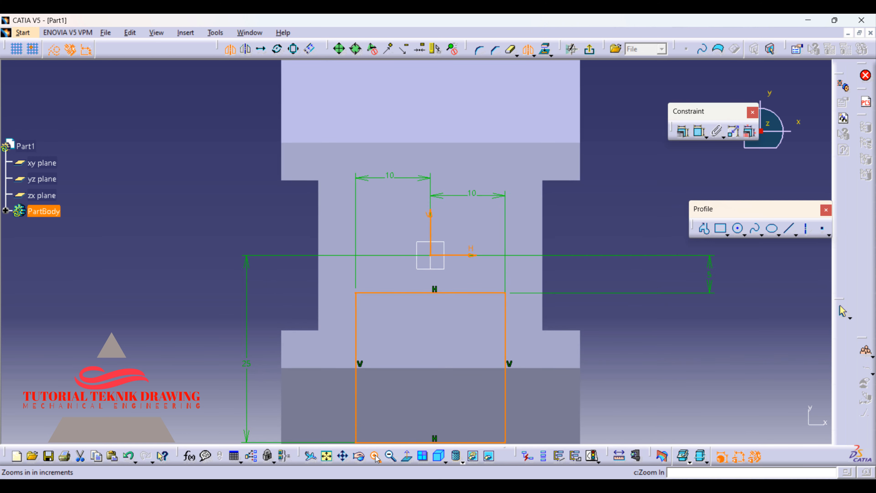
click(479, 256)
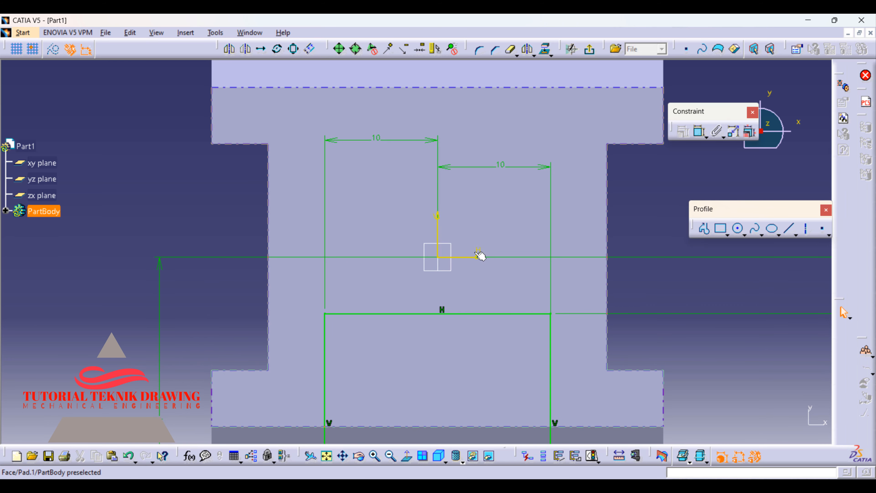
click(391, 456)
click(386, 459)
click(386, 458)
click(386, 458)
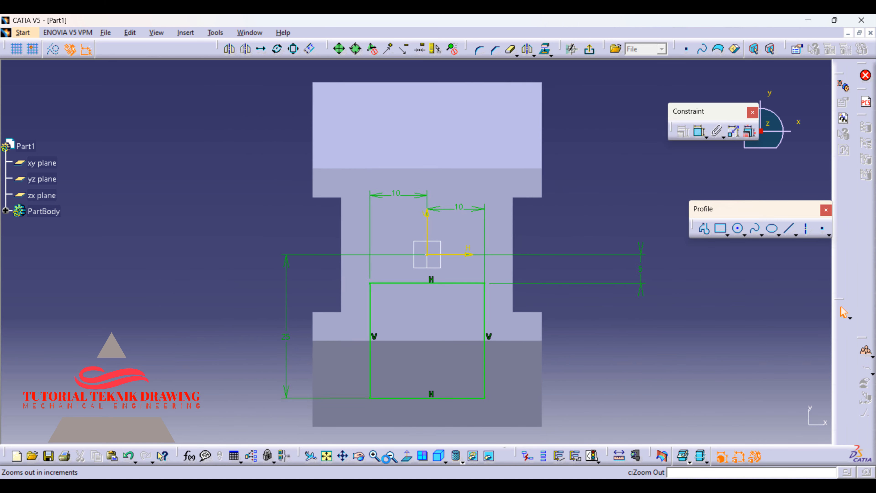
click(386, 459)
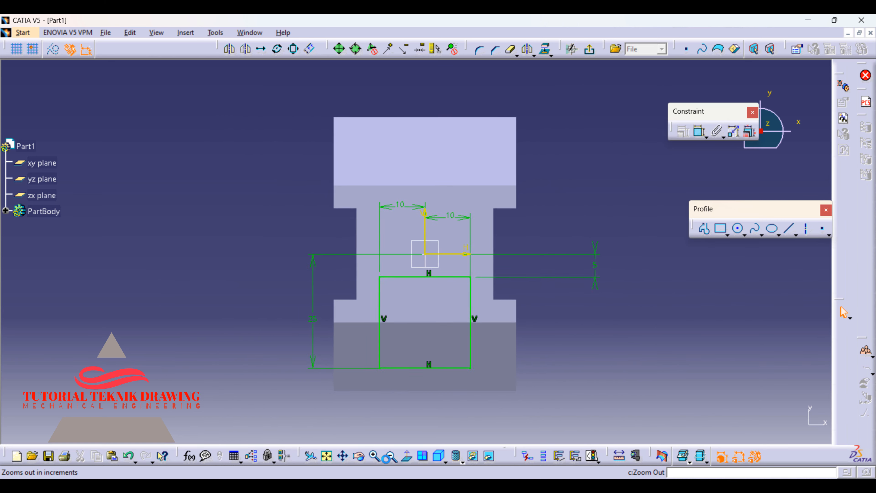
Mirror only the rectangle's left side about the horizontal axis, and undo that mirror
click(528, 49)
click(382, 297)
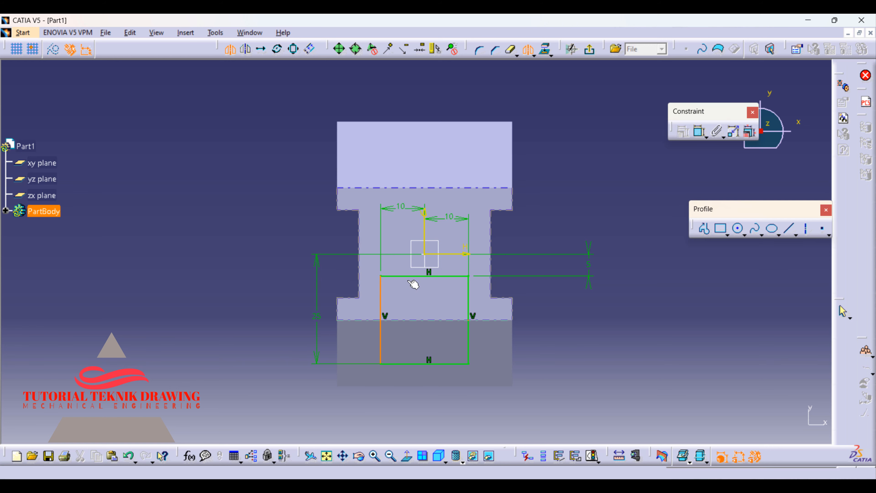
click(444, 254)
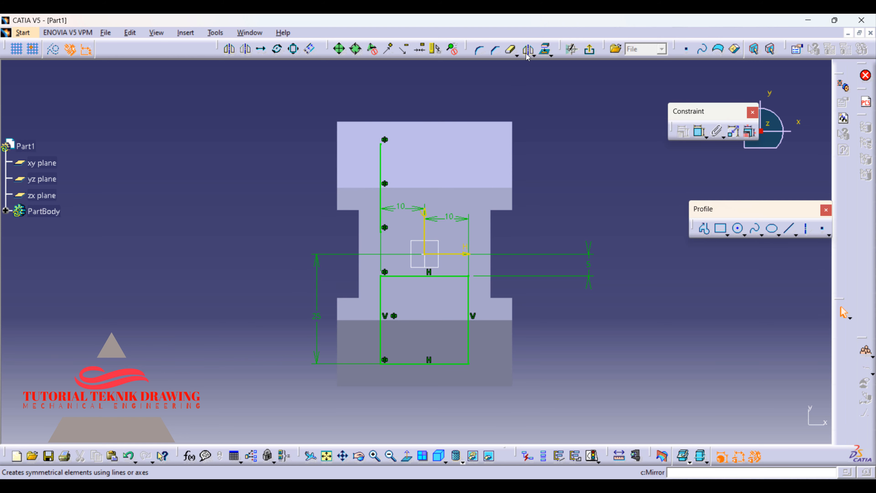
key(ctrl+z)
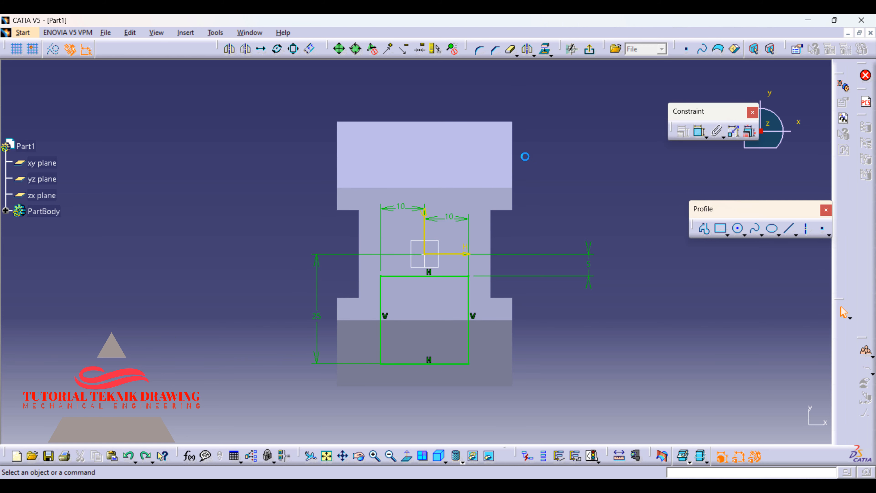
Select all four sides of the rectangle and mirror them about the horizontal axis
mouse_move(291, 254)
mouse_down()
mouse_move(474, 407)
mouse_move(506, 398)
mouse_up()
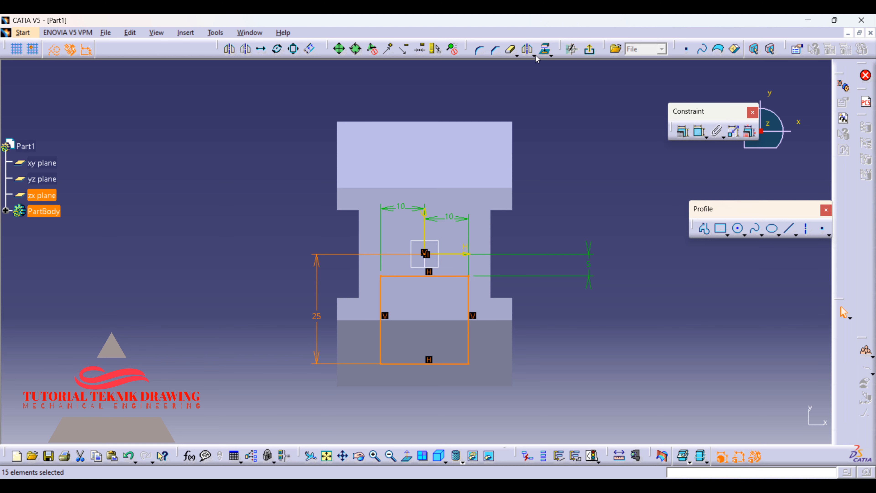
click(528, 49)
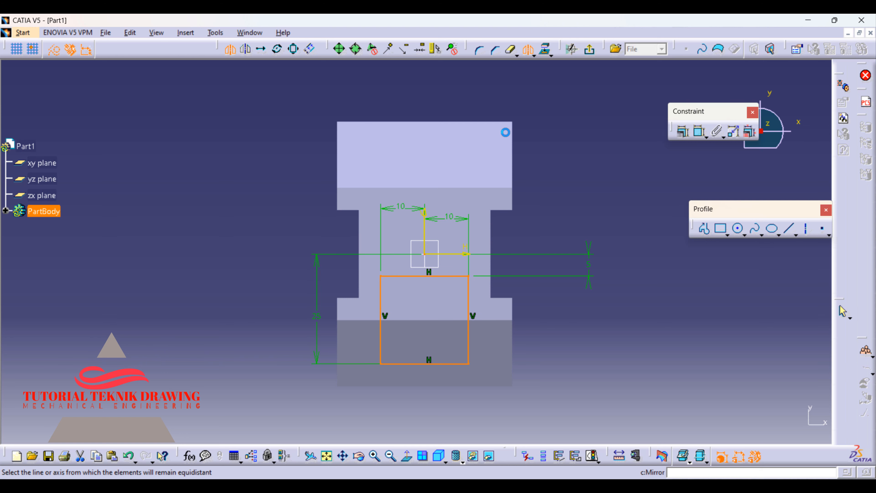
click(465, 254)
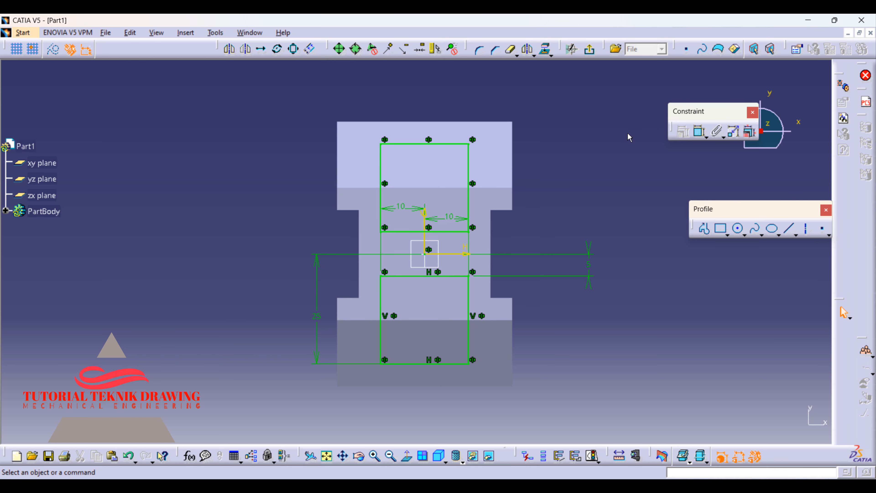
Exit the sketch and set up a pad of the two rectangles with the 15 mm length from the reference drawing
click(590, 51)
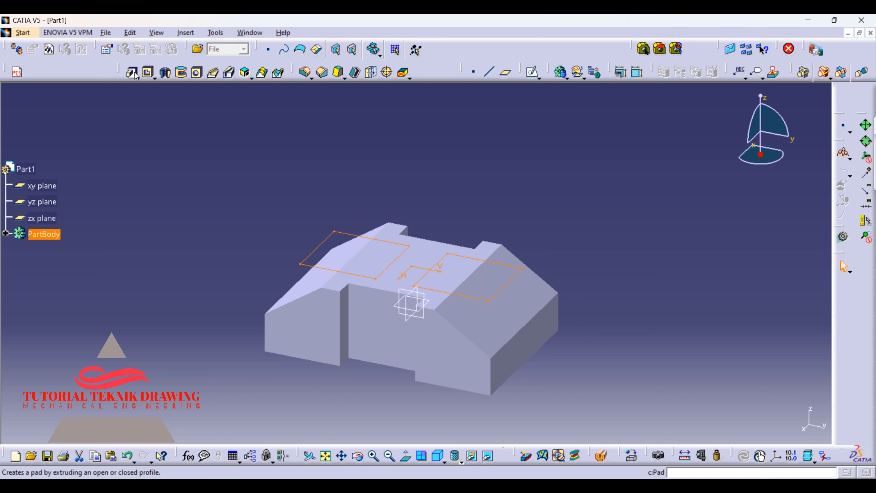
click(154, 78)
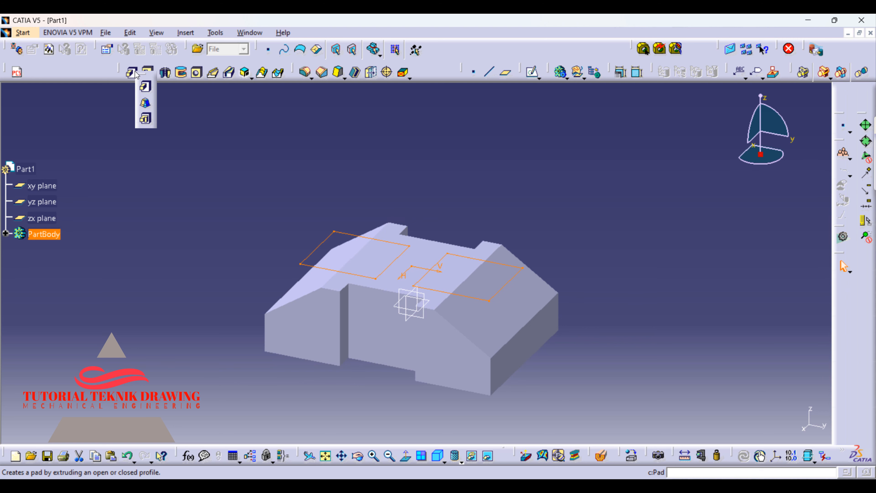
click(147, 88)
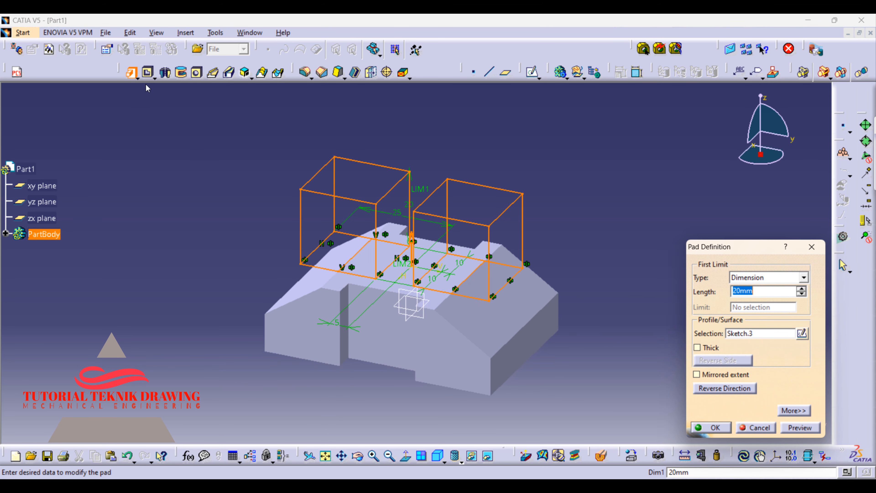
key(alt+Tab)
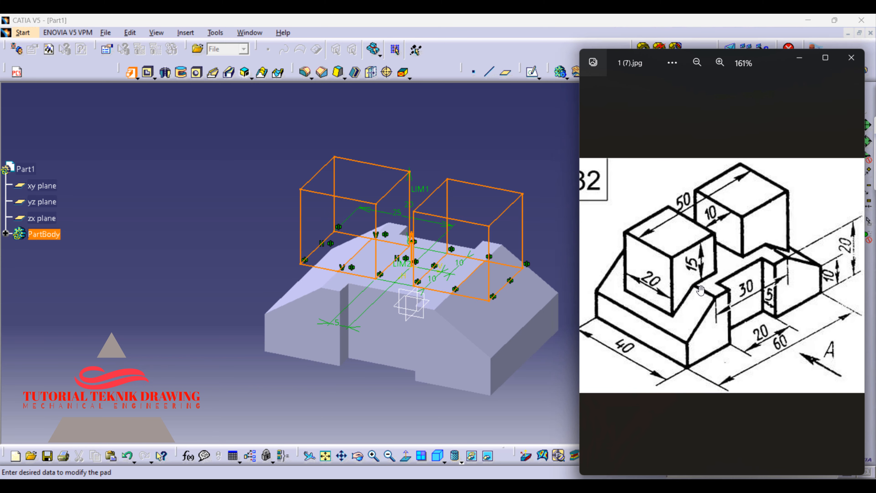
click(796, 58)
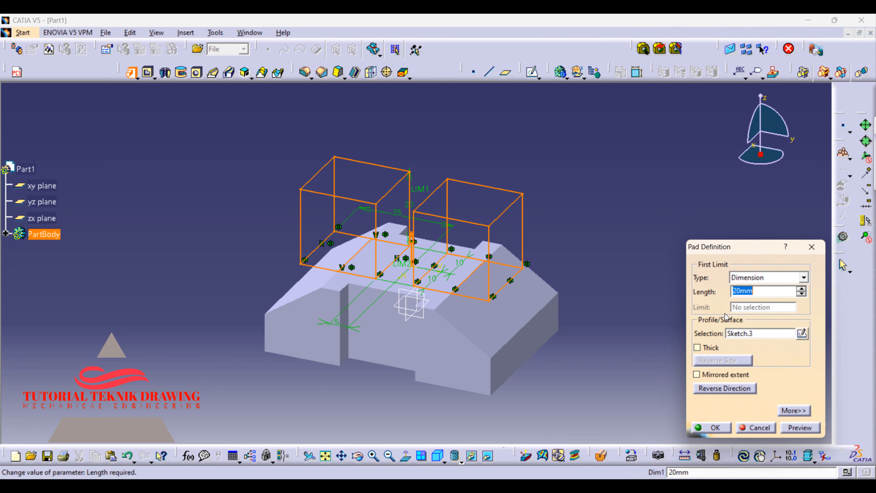
text(15)
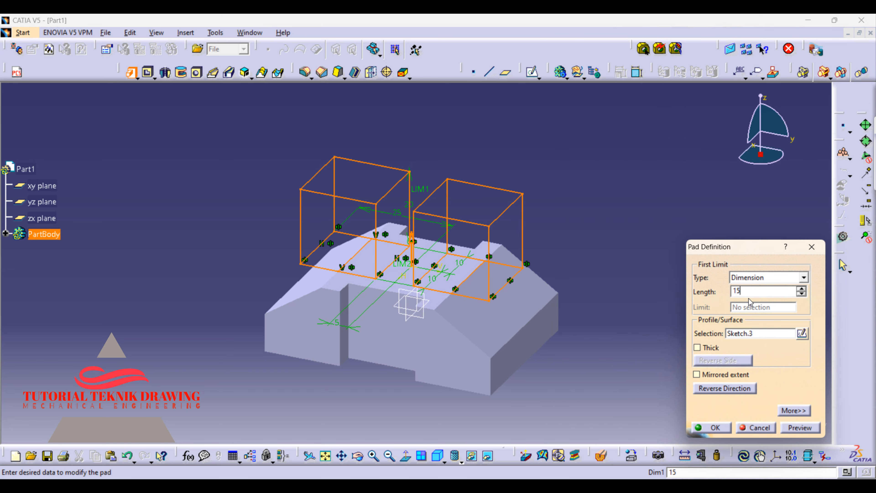
click(609, 233)
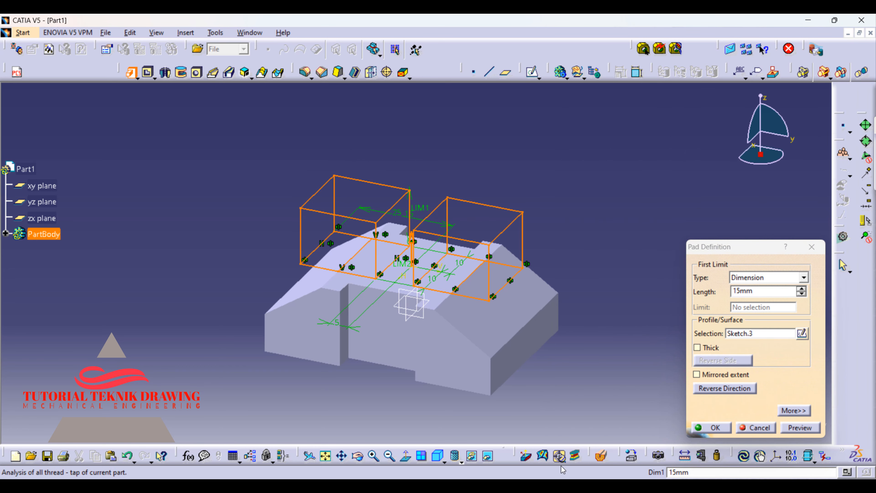
Recheck the reference drawing, then create the pad with mirrored extent enabled so the blocks also reach down into the sloped base
click(578, 486)
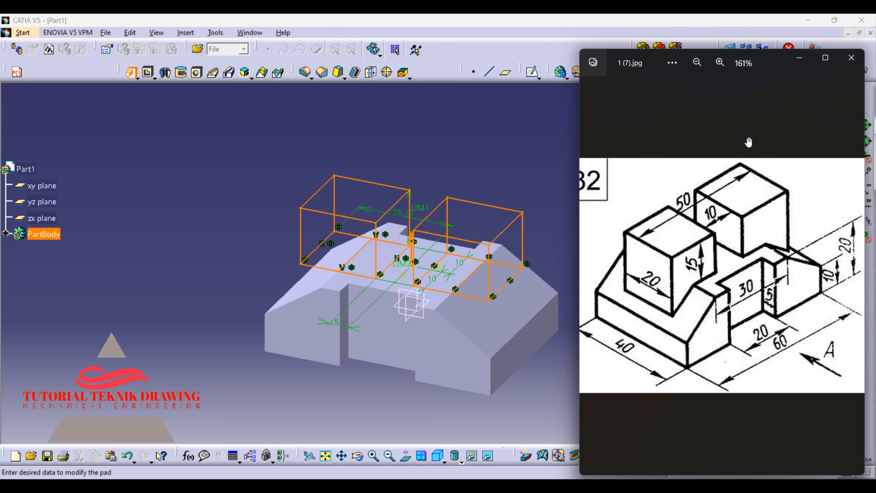
click(806, 59)
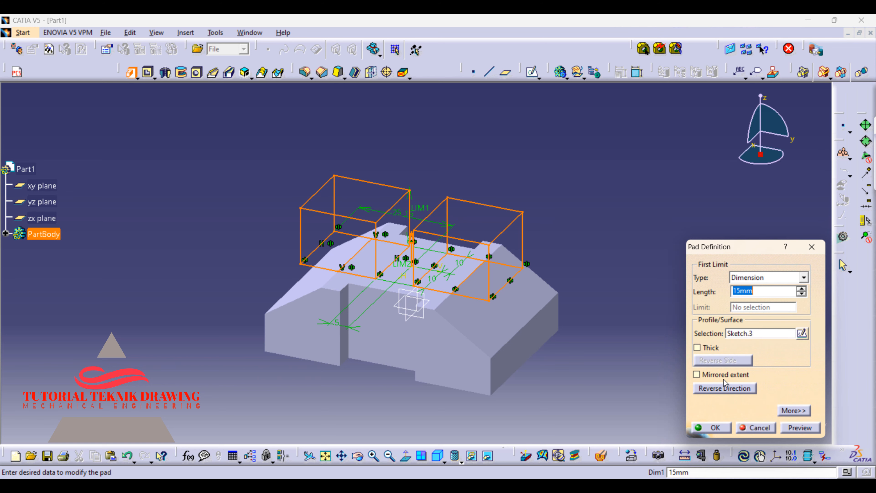
click(697, 374)
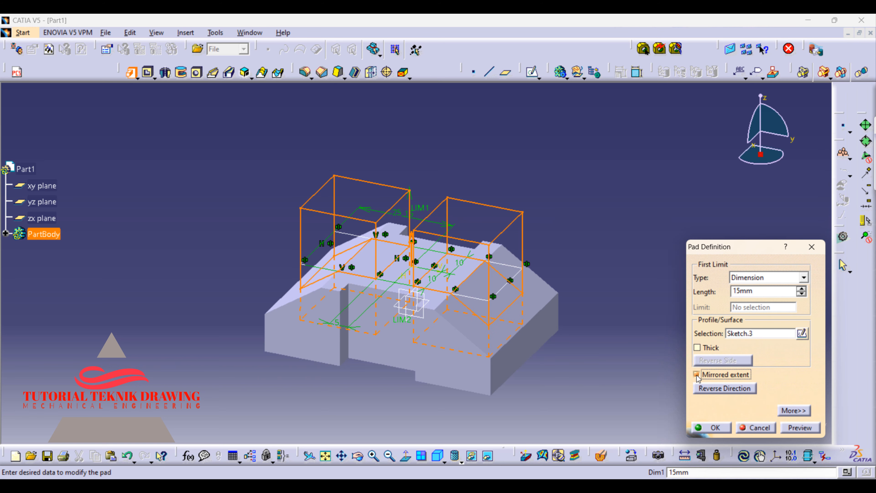
click(715, 428)
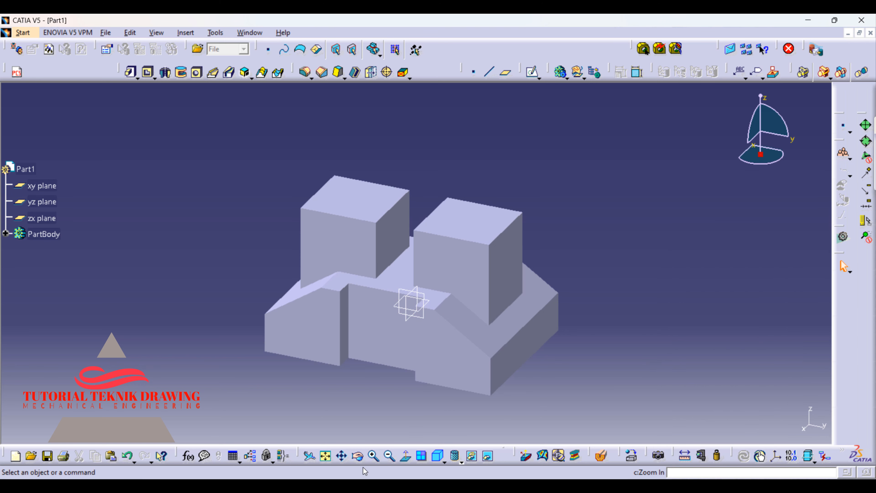
Examine the padded blocks and the notched base from several sides, including the underside
click(358, 455)
drag(385, 376, 623, 210)
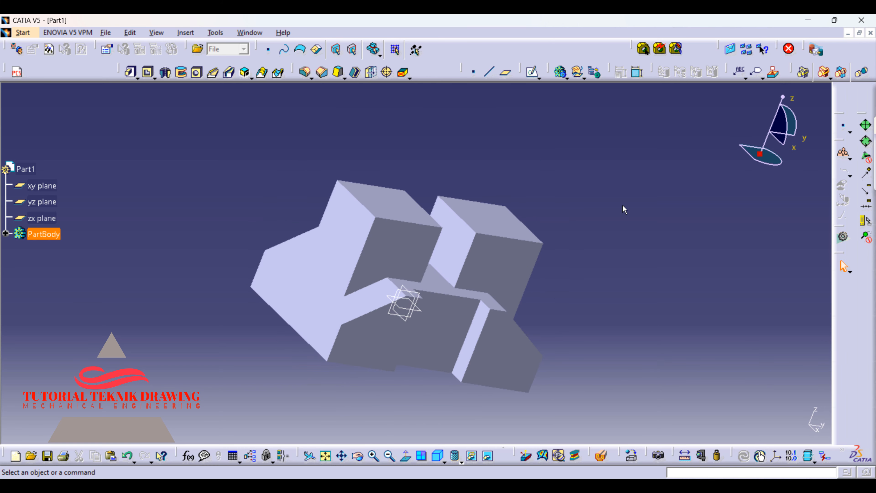
click(623, 205)
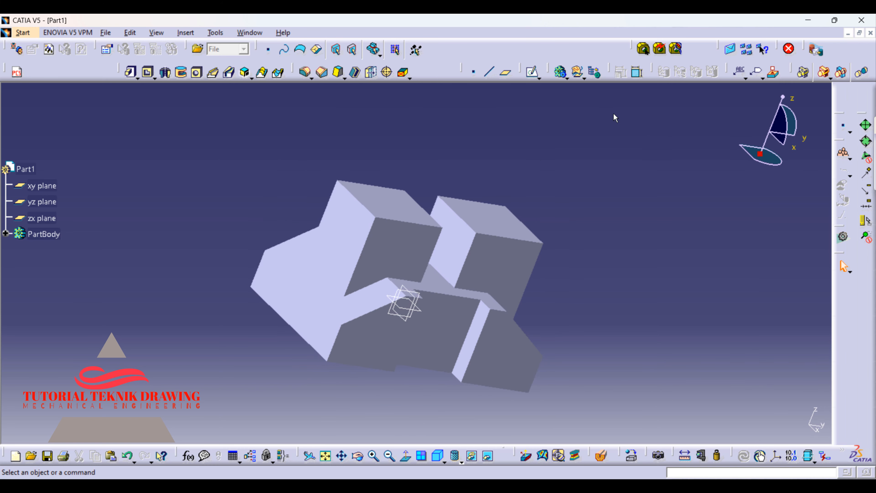
click(445, 462)
click(328, 456)
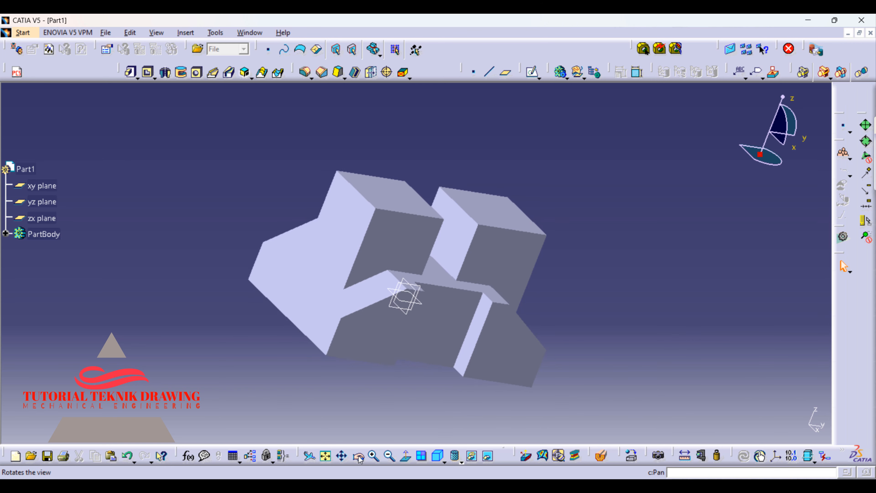
middle_drag(396, 239, 352, 343)
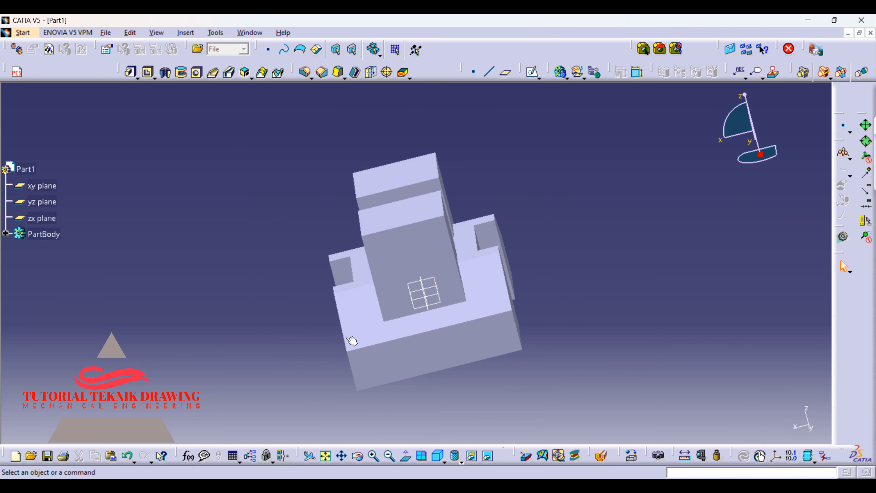
drag(367, 433, 272, 99)
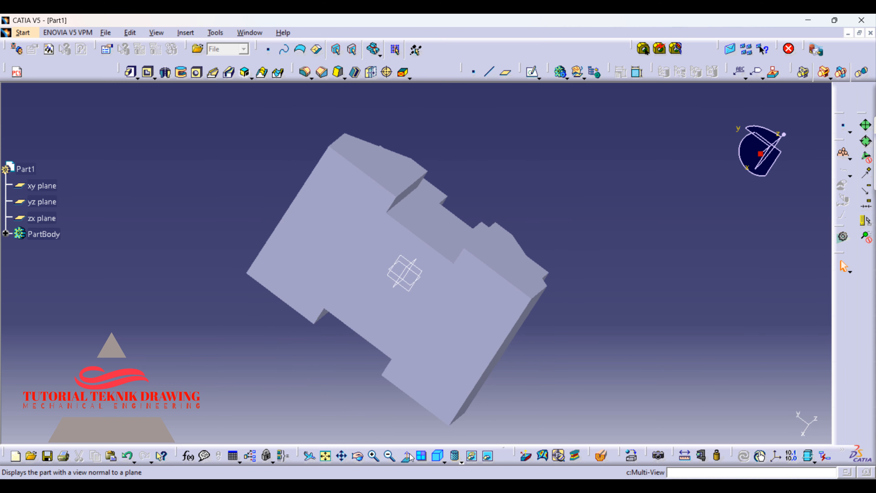
click(359, 460)
drag(357, 269, 240, 350)
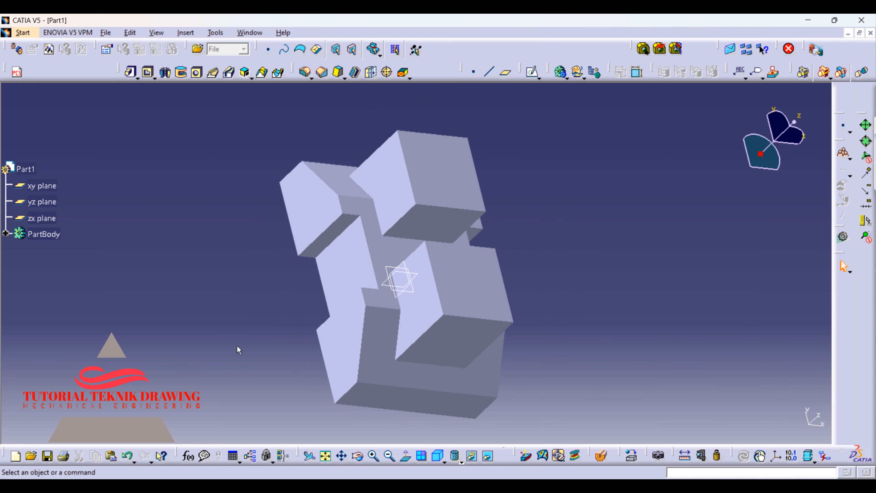
click(358, 458)
drag(391, 378, 261, 199)
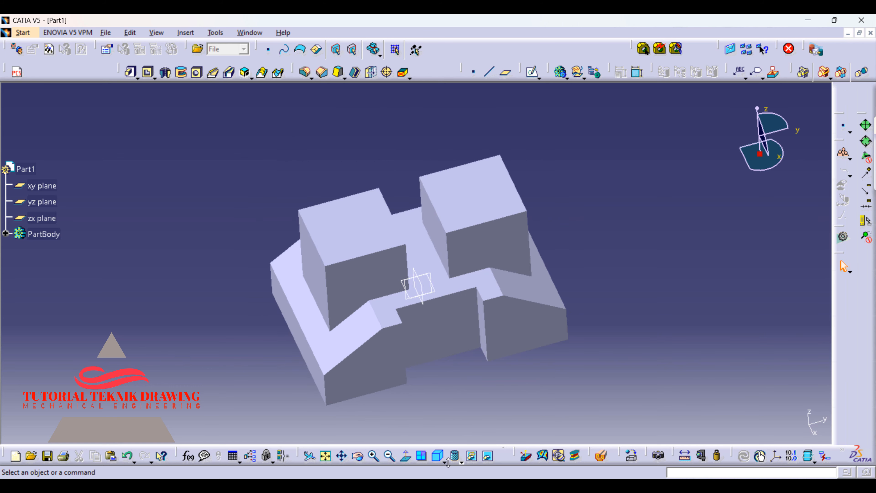
Show the part in the standard back view and the isometric view, and compare it with the reference drawing
click(462, 462)
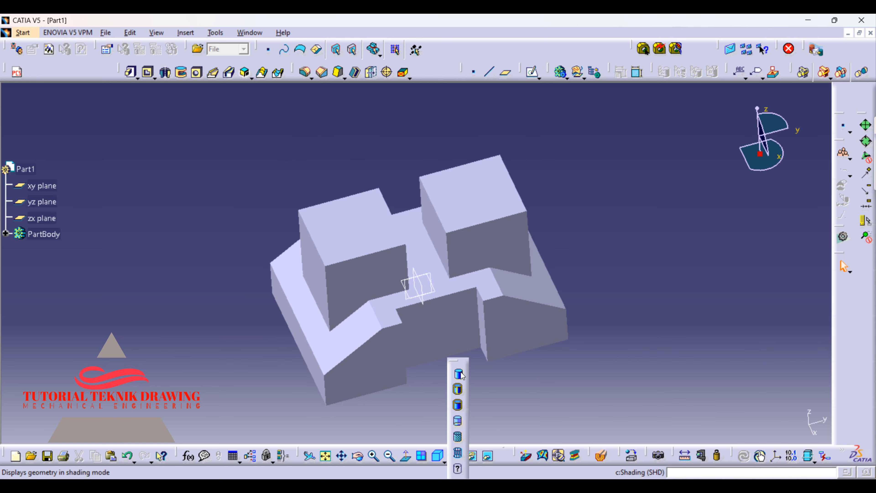
click(445, 463)
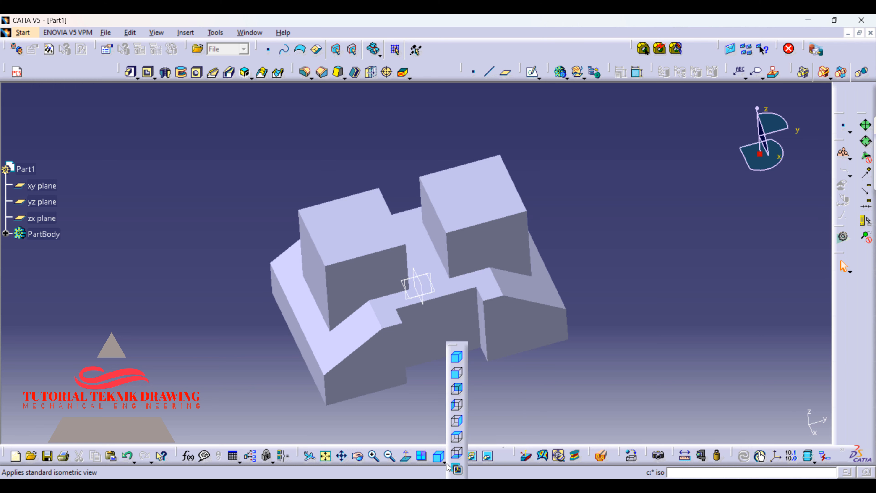
click(459, 393)
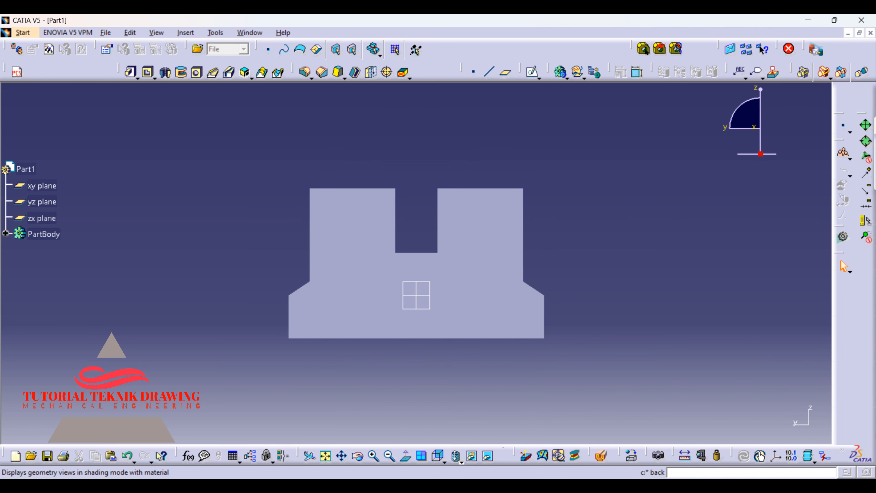
click(446, 463)
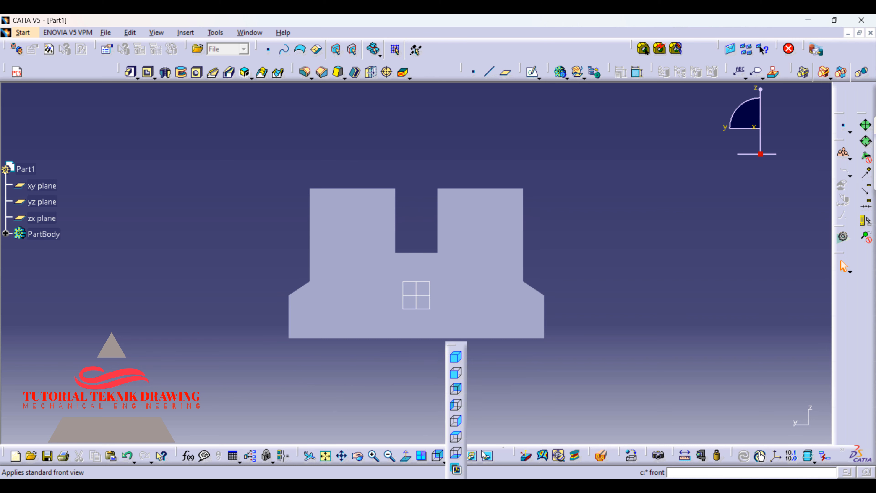
click(455, 358)
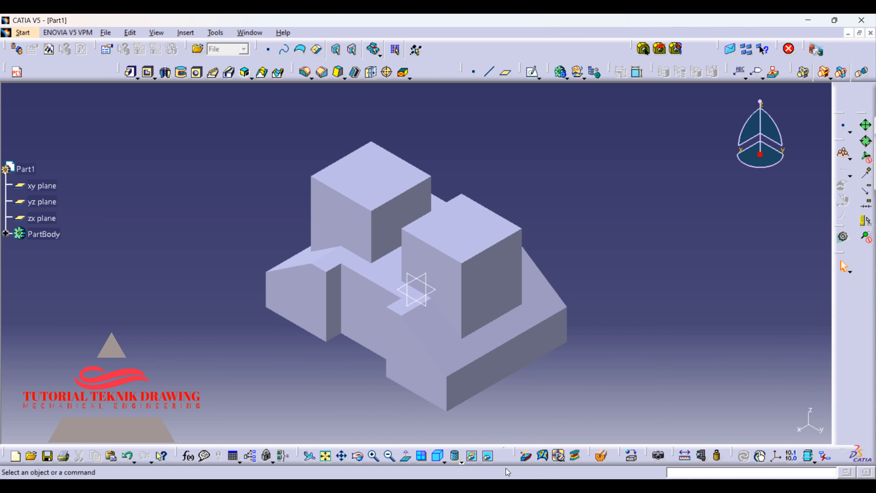
click(587, 486)
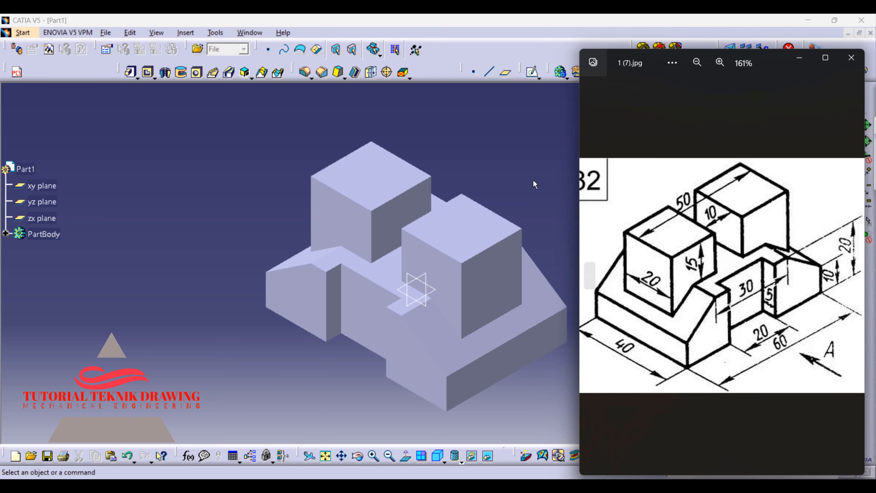
click(521, 164)
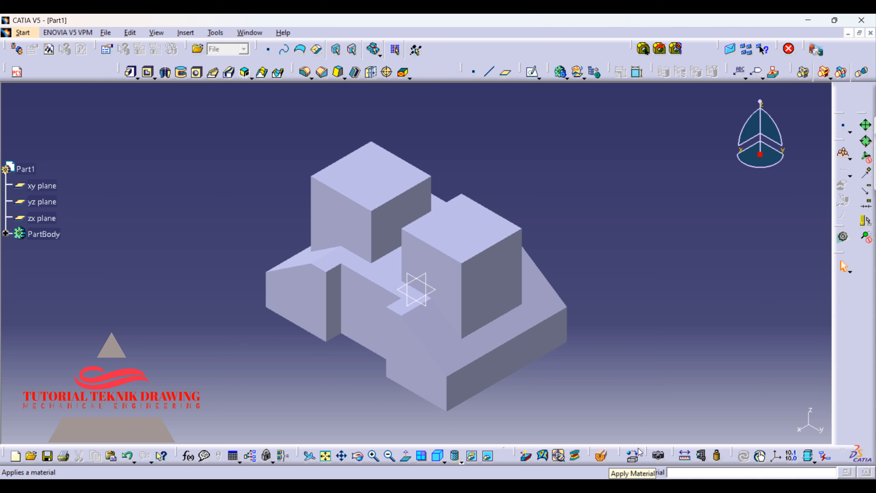
Open the material library, move the Autodesk error report out of the way, and place the library beside the part
click(633, 456)
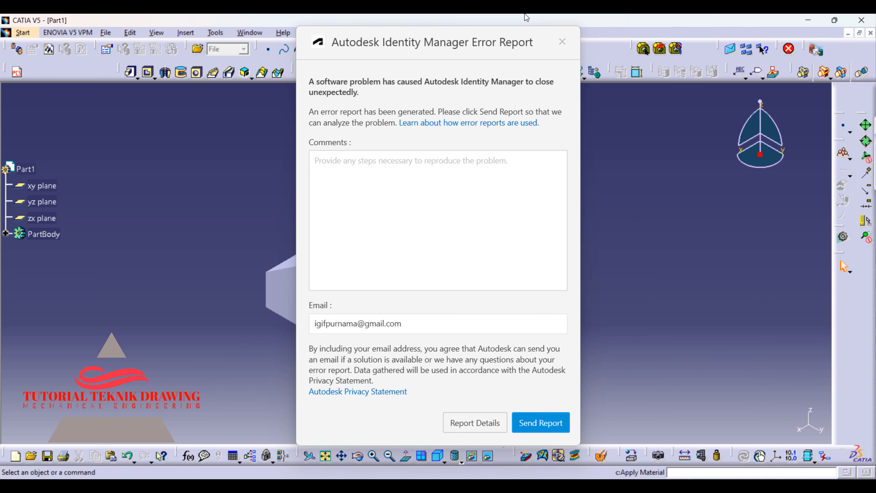
drag(504, 39, 398, 478)
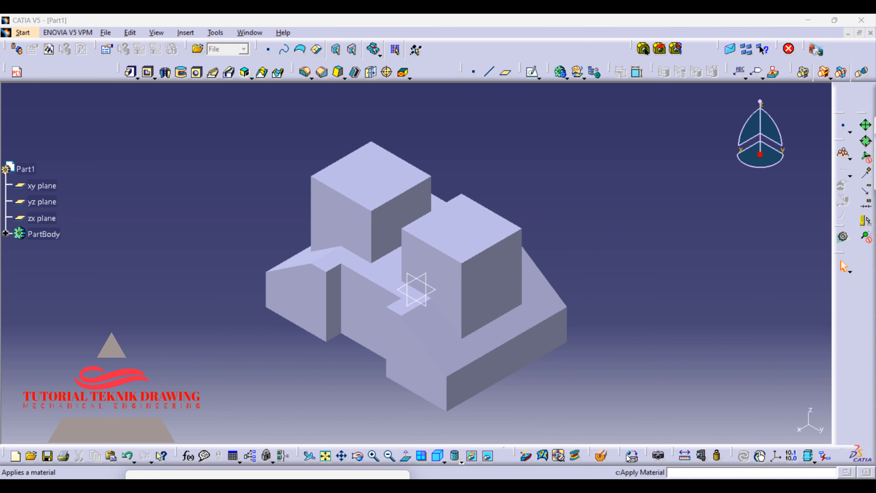
click(601, 456)
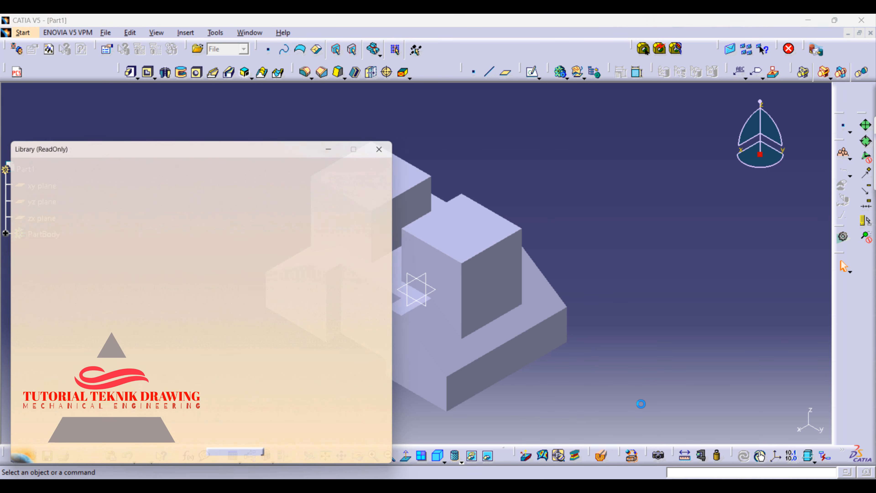
drag(269, 152, 790, 86)
Look through the Fabrics, Metal, Other and Painting materials of the Default Material Catalog for a suitable finish
click(609, 119)
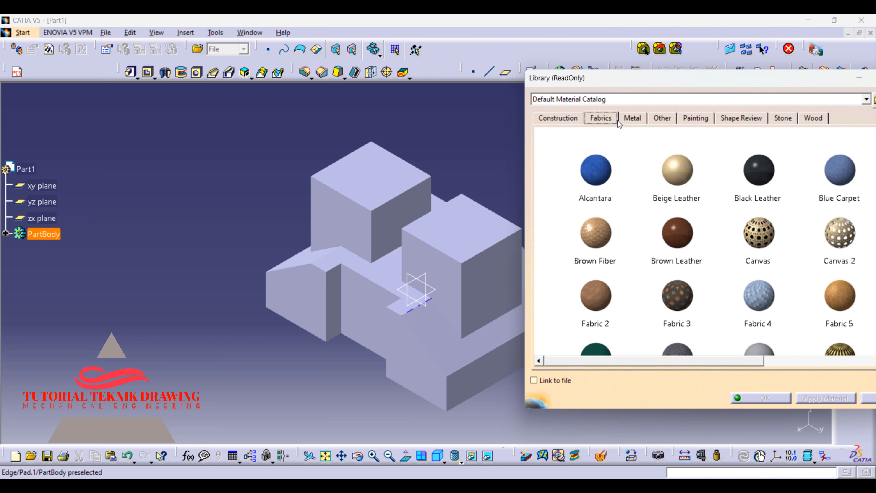
click(632, 120)
scroll(708, 254, down, 2)
scroll(709, 255, down, 1)
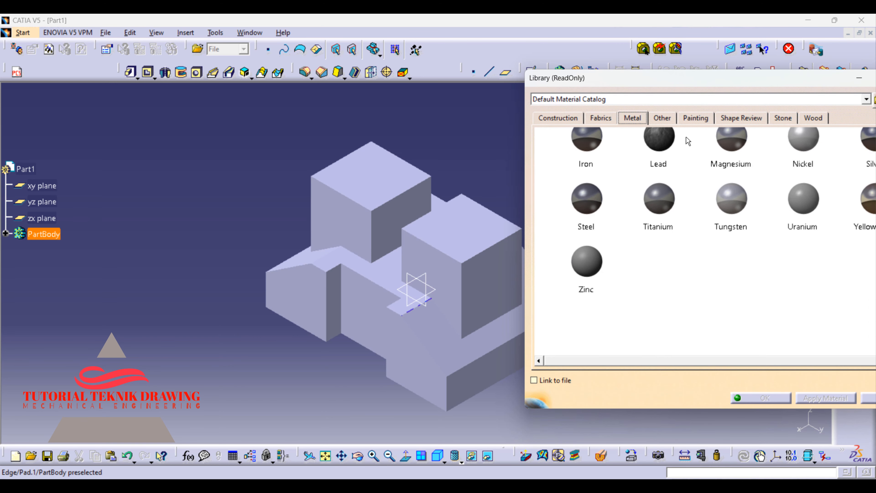
click(663, 118)
scroll(687, 207, down, 3)
scroll(700, 258, down, 1)
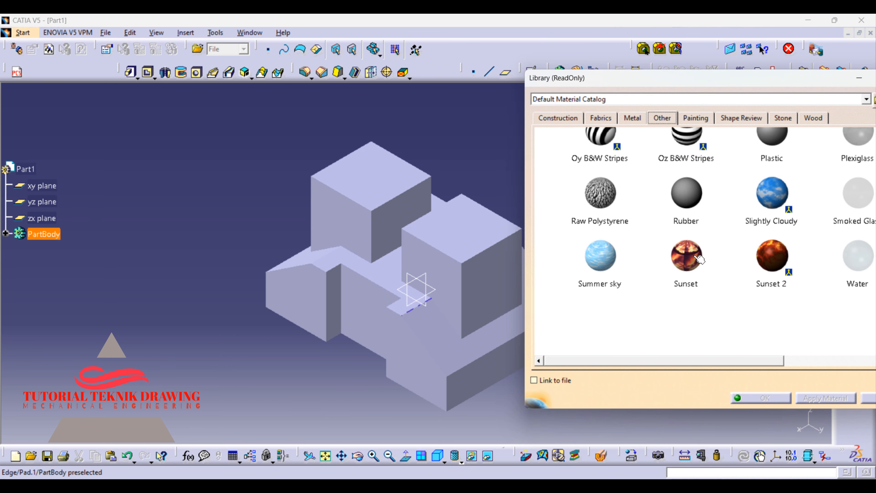
click(695, 117)
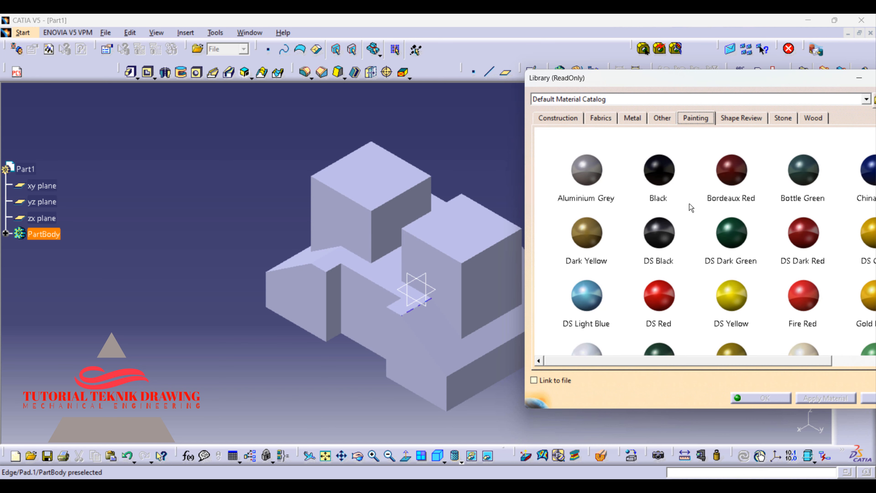
scroll(677, 304, down, 1)
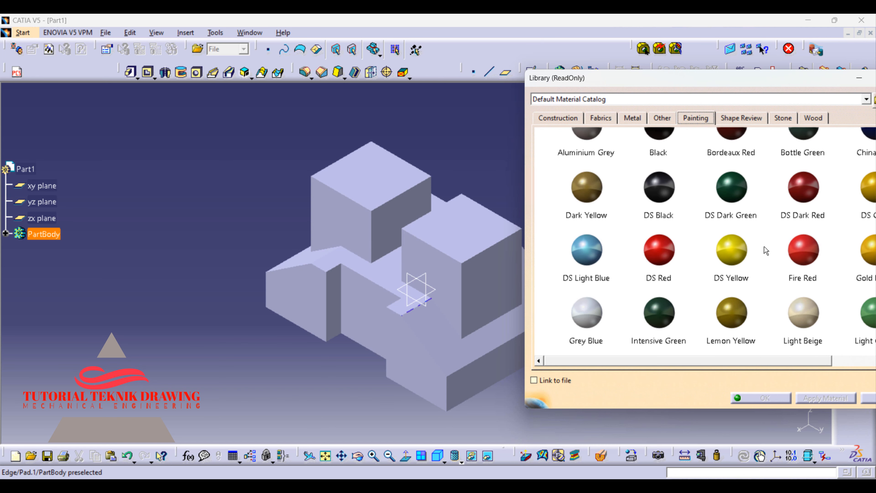
scroll(731, 290, down, 4)
scroll(731, 293, up, 4)
Try the DS Dark Red, DS Red and Aluminium Grey painting materials on the part body
drag(815, 190, 448, 251)
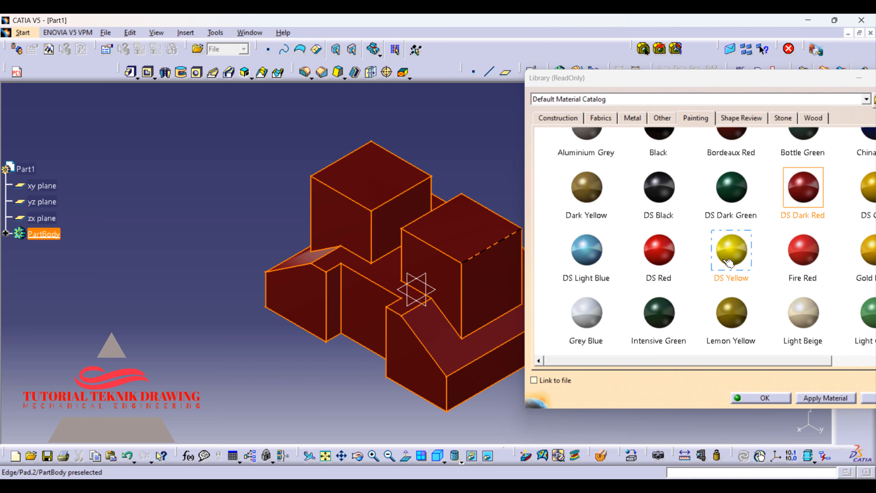
drag(660, 251, 440, 244)
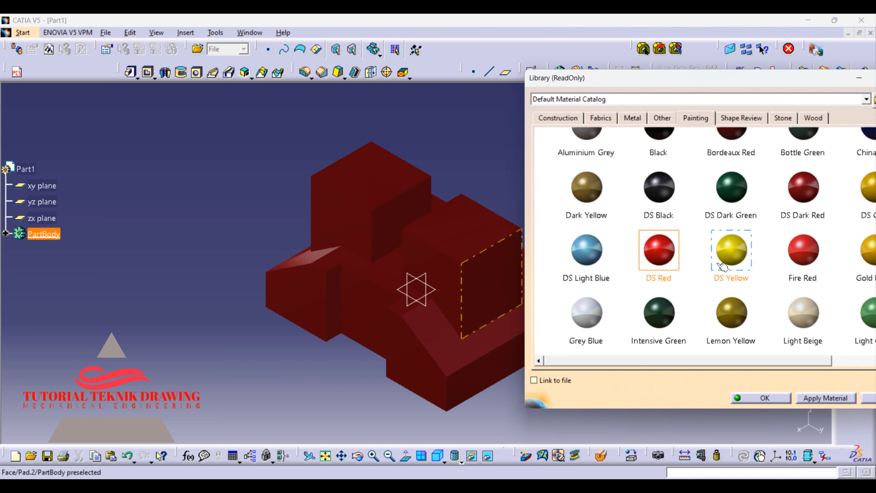
scroll(721, 265, up, 1)
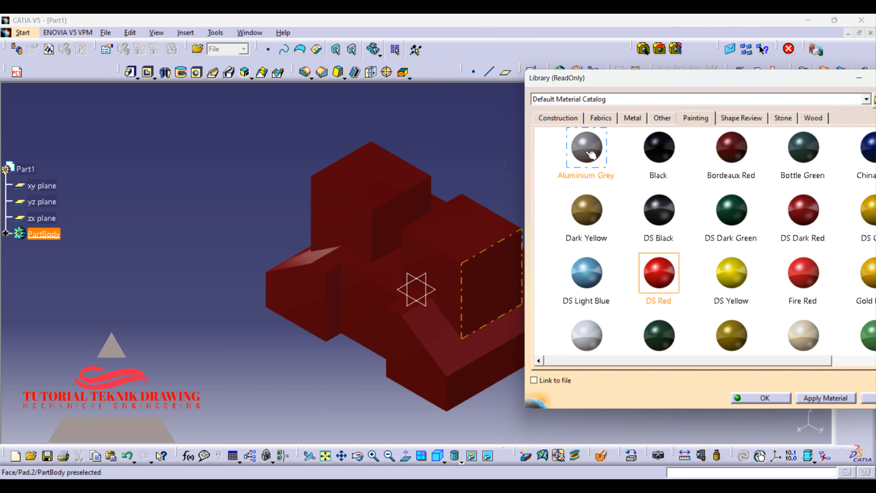
click(594, 159)
drag(592, 150, 447, 236)
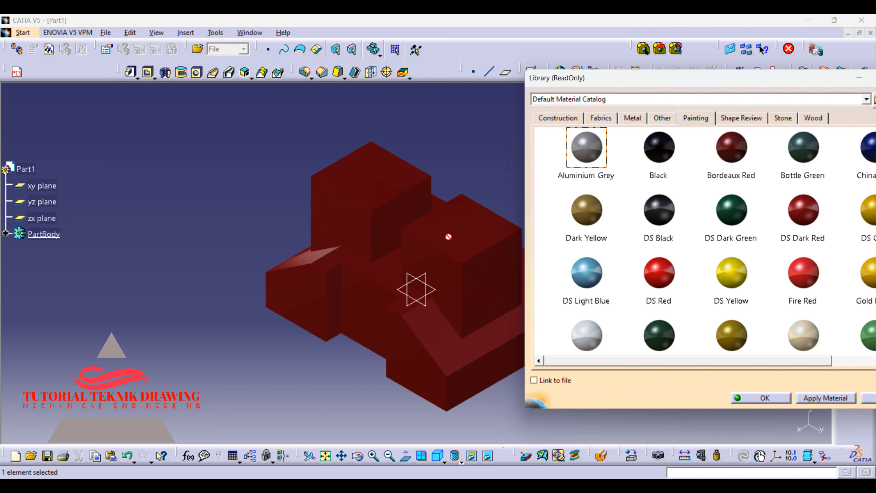
click(823, 401)
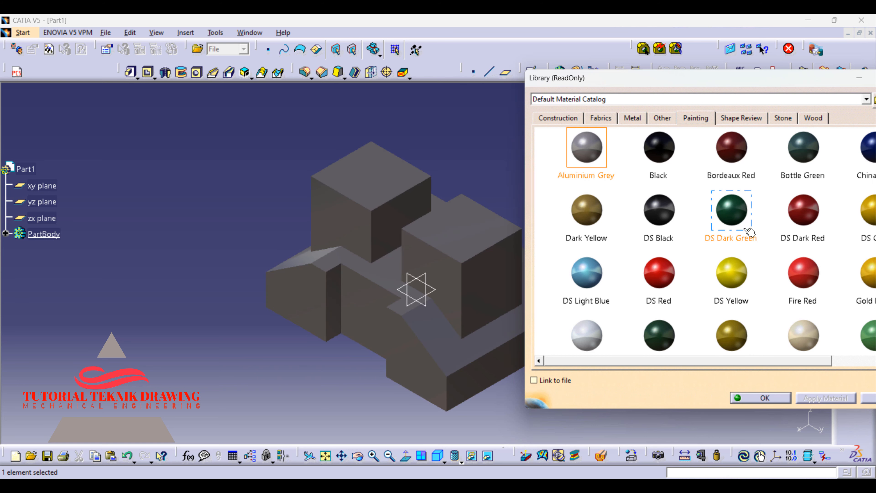
Apply the DS Yellow painting material to the part body and accept it, closing the material library
scroll(749, 247, down, 2)
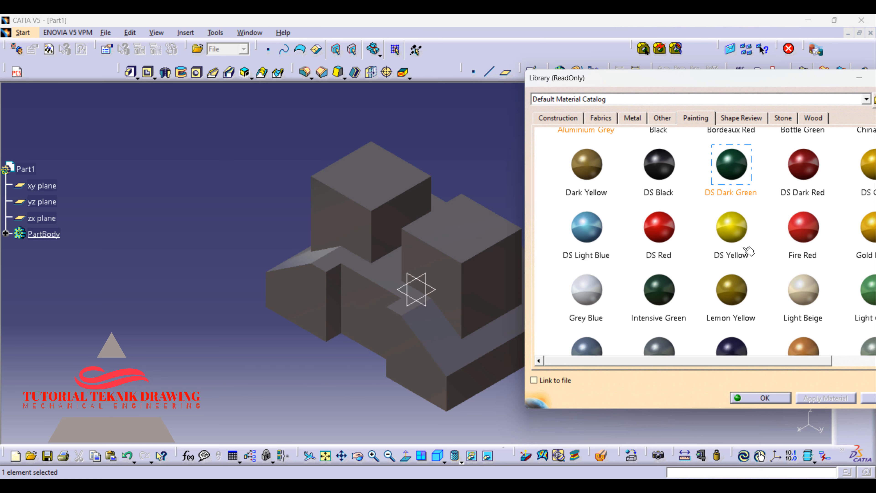
scroll(754, 361, left, 1)
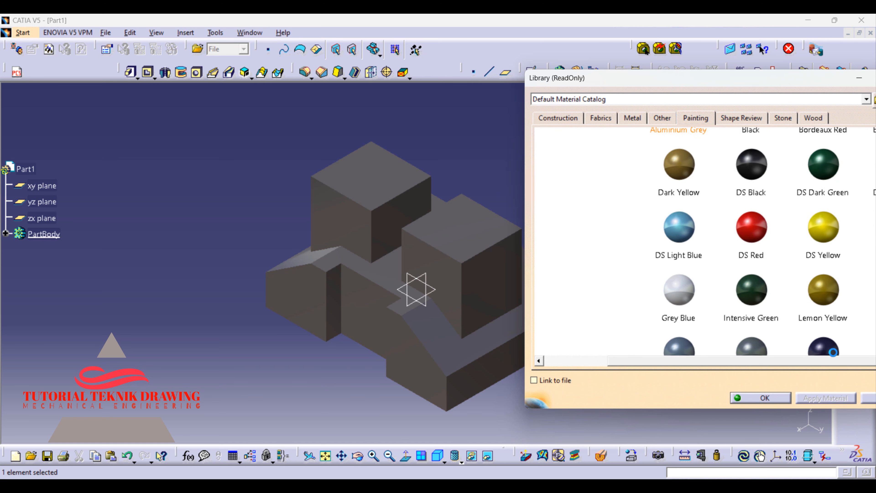
drag(753, 364, 781, 366)
drag(676, 228, 454, 242)
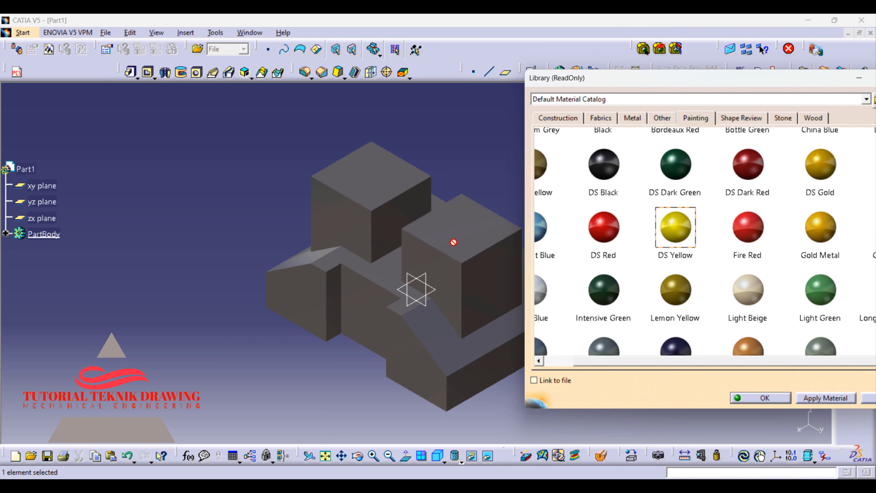
click(836, 398)
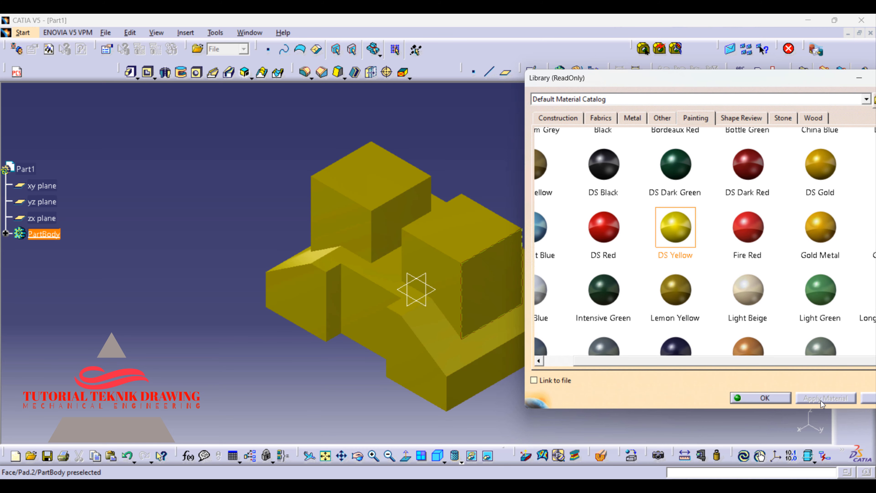
scroll(688, 221, down, 1)
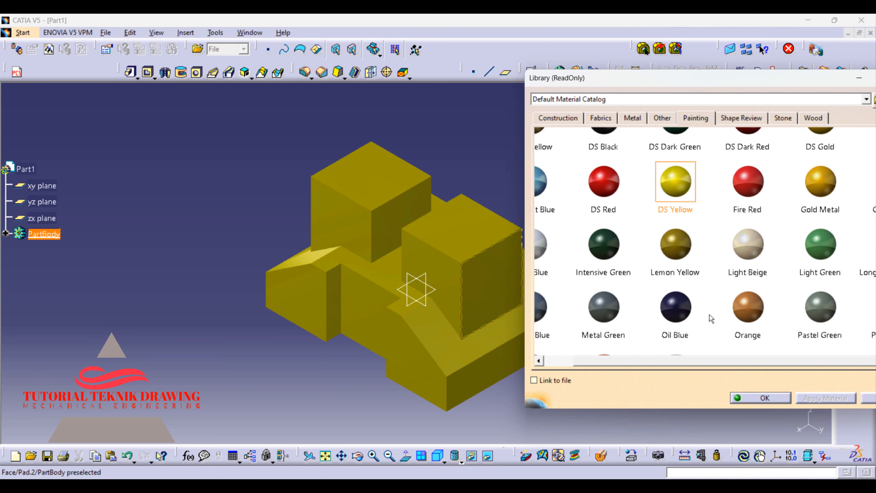
click(754, 399)
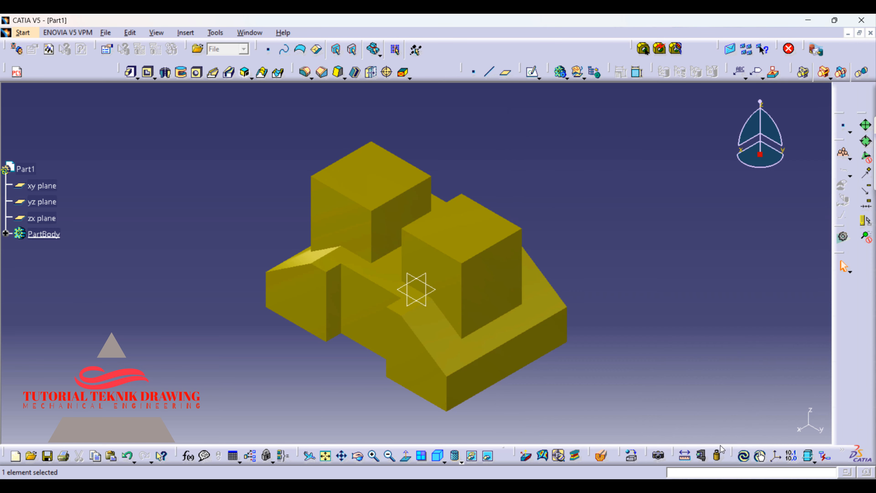
Start the Render tool and frame the part smaller and higher so that it sits on the table in the background scene
click(659, 457)
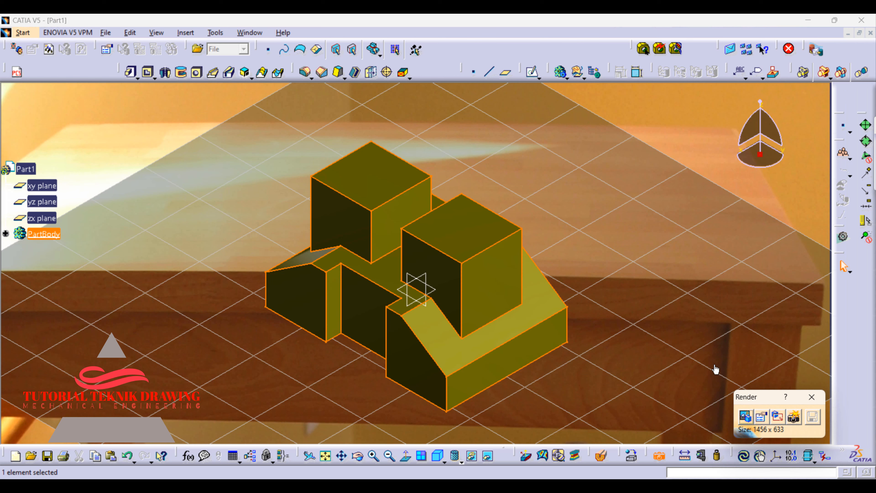
click(342, 456)
drag(337, 352, 370, 355)
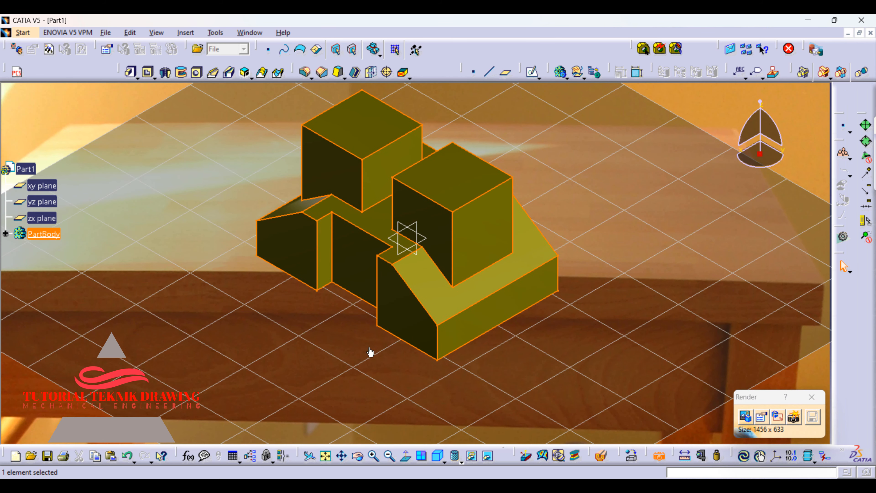
click(389, 456)
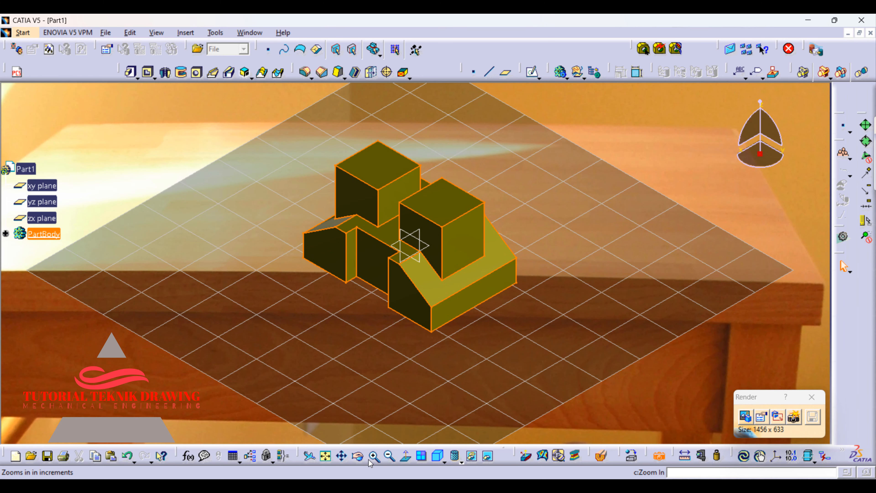
click(358, 456)
drag(357, 366, 358, 304)
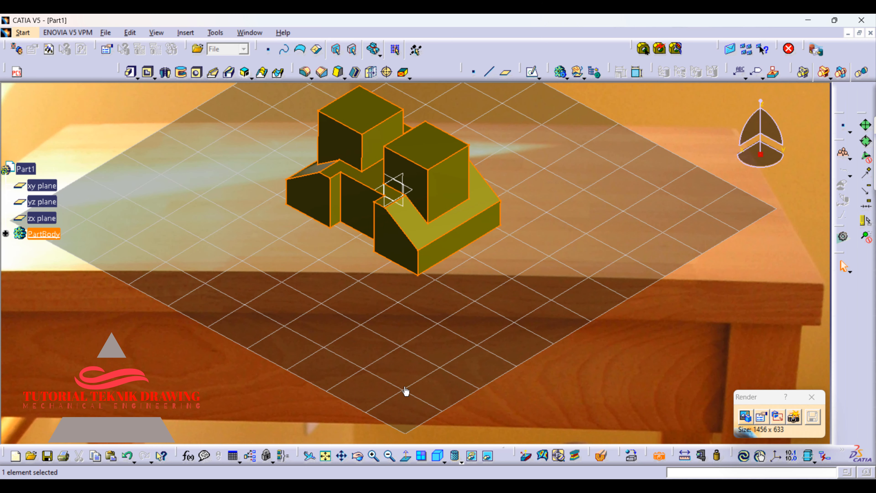
click(389, 455)
click(350, 458)
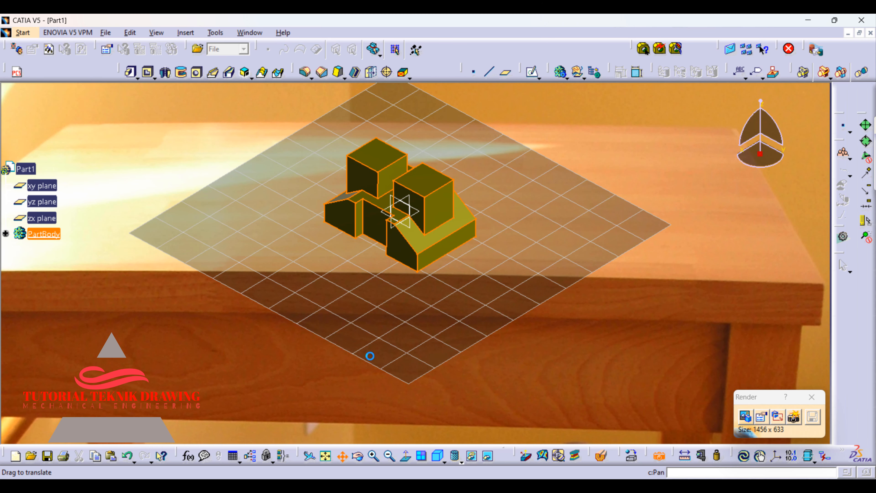
mouse_move(377, 334)
mouse_down()
mouse_move(375, 324)
mouse_move(375, 332)
mouse_up()
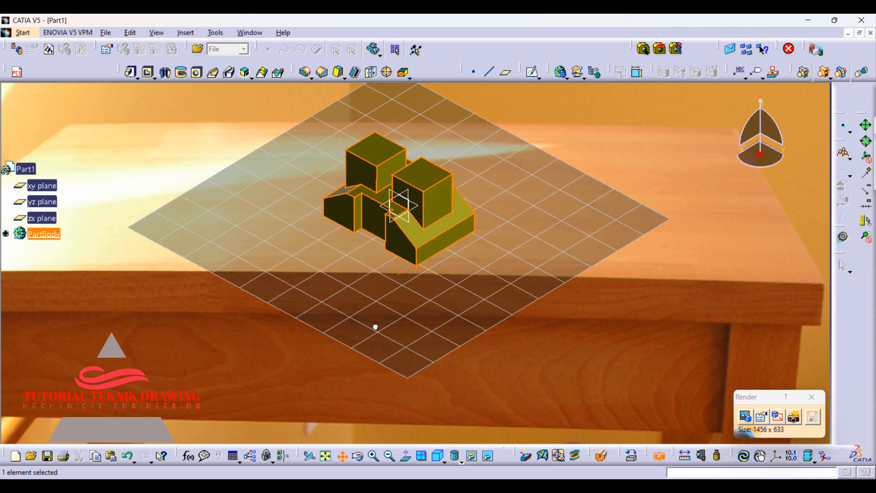
Review the predefined scenes and the custom lighting, background and ground settings for the render, and leave the scene settings
click(748, 417)
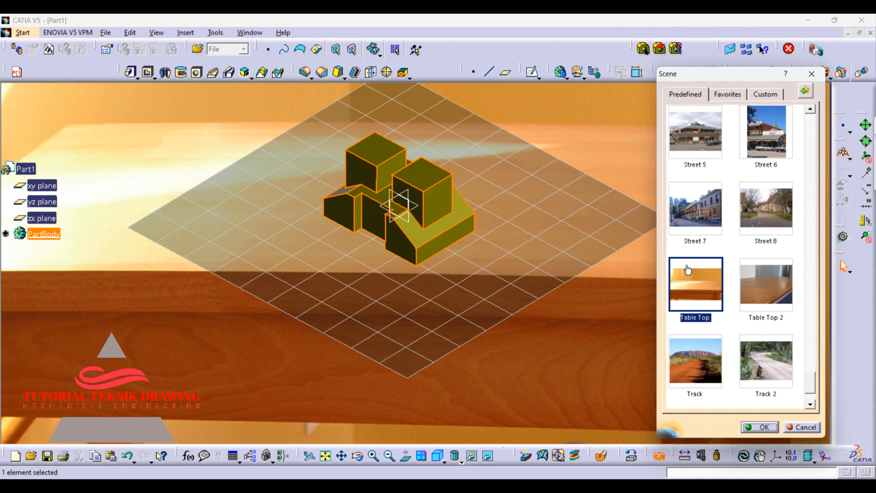
scroll(684, 270, down, 1)
click(771, 94)
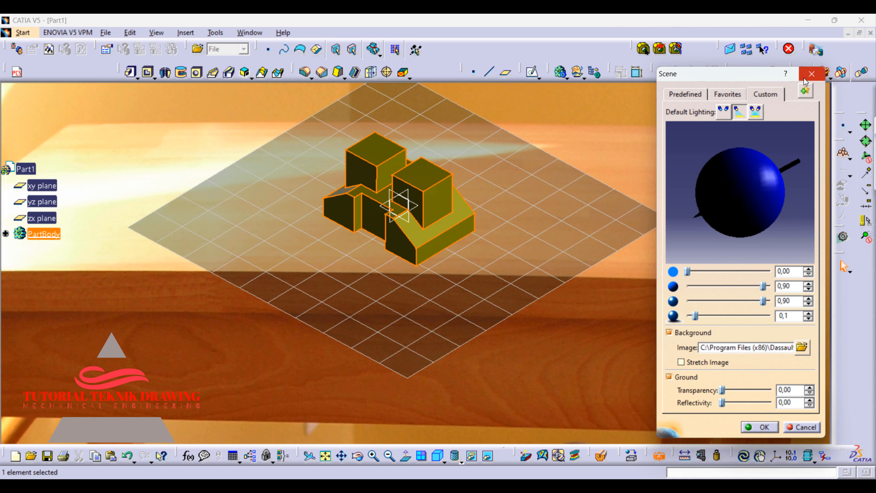
click(812, 74)
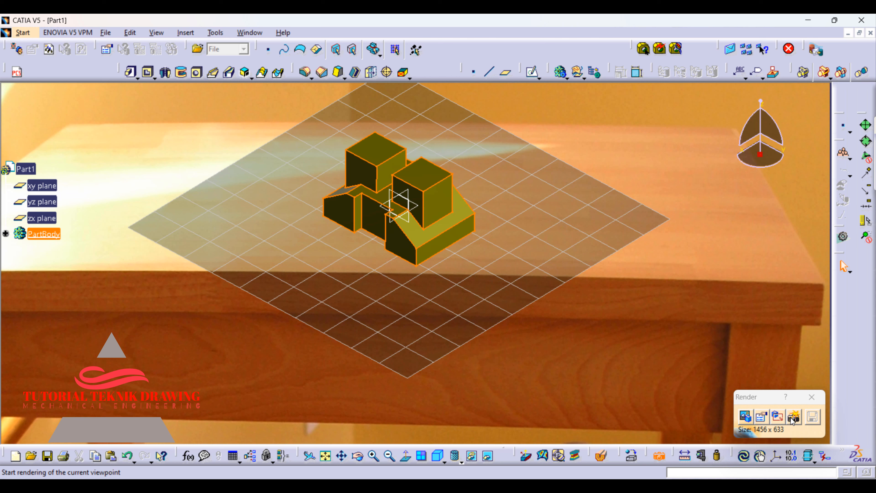